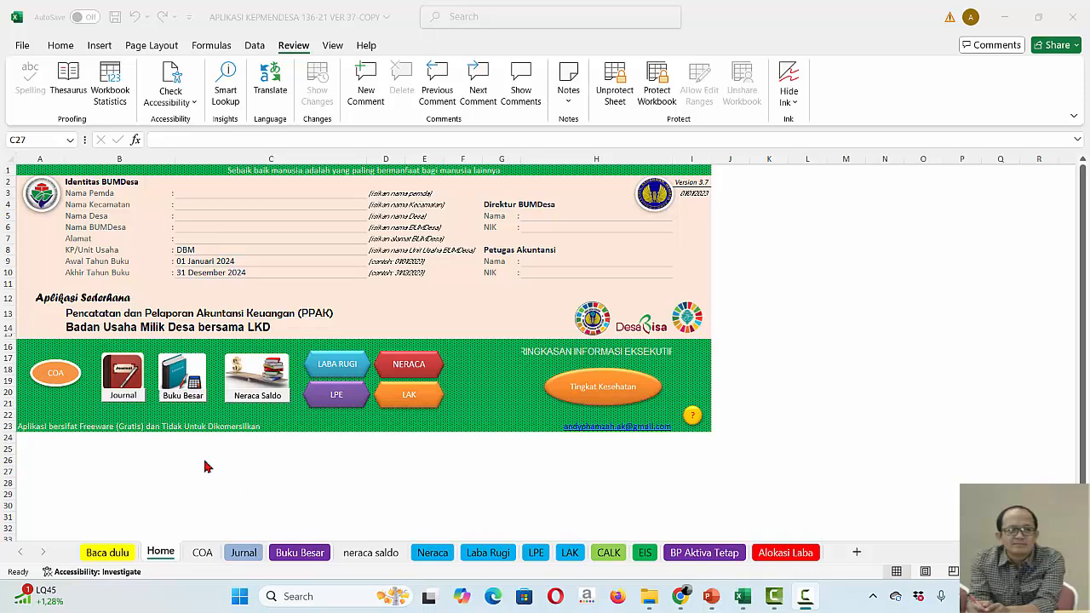
# Open the journal from the Home sheet and review the 26/01/2024 entries up to row 23
pyautogui.click(132, 387)
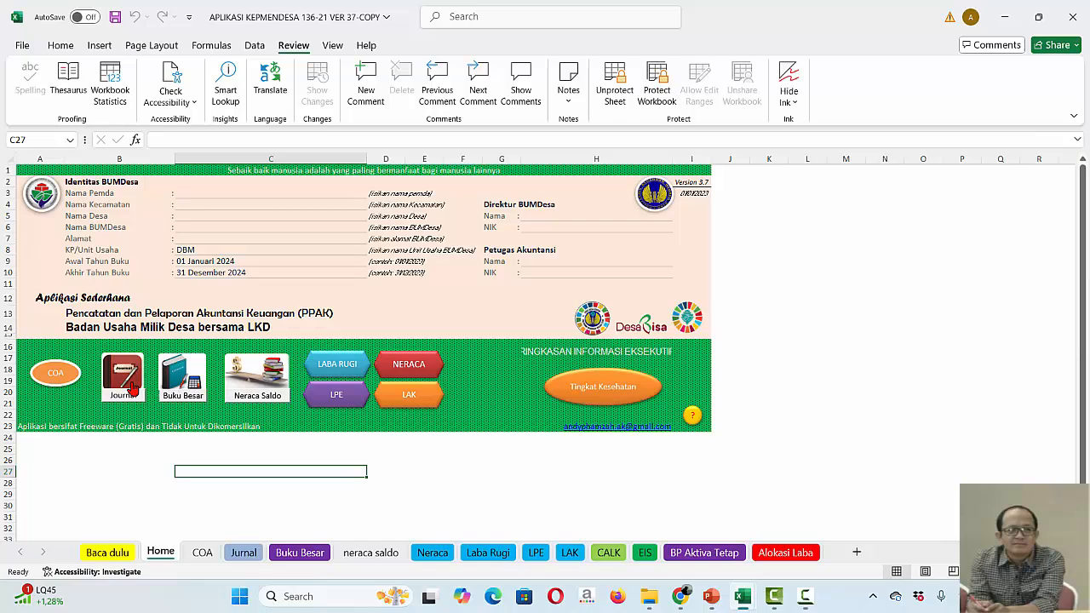
pyautogui.click(132, 388)
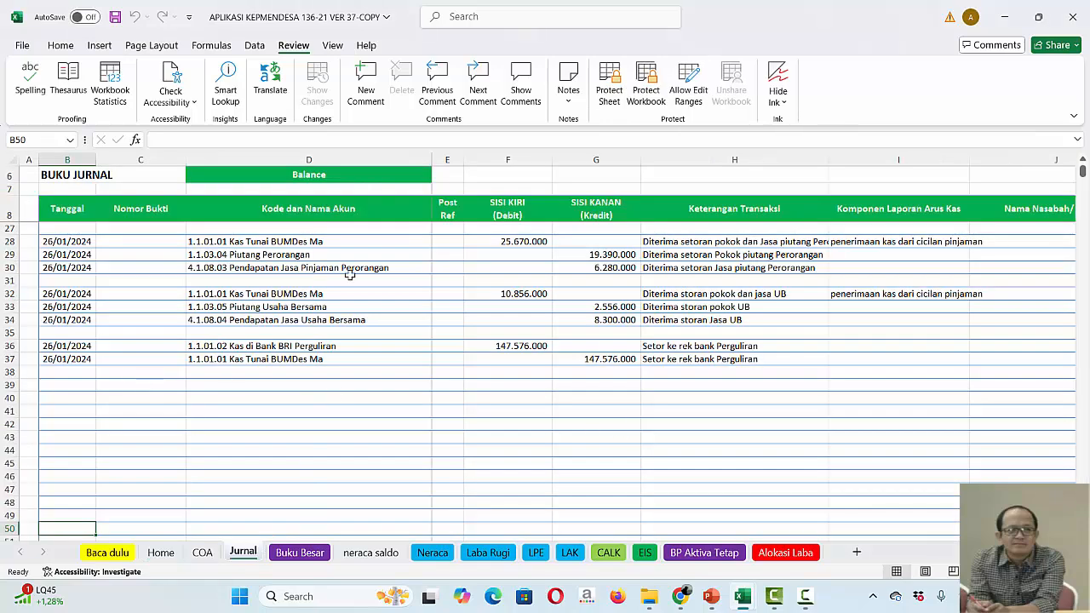
pyautogui.click(694, 265)
pyautogui.press('Up')
pyautogui.press('Up')
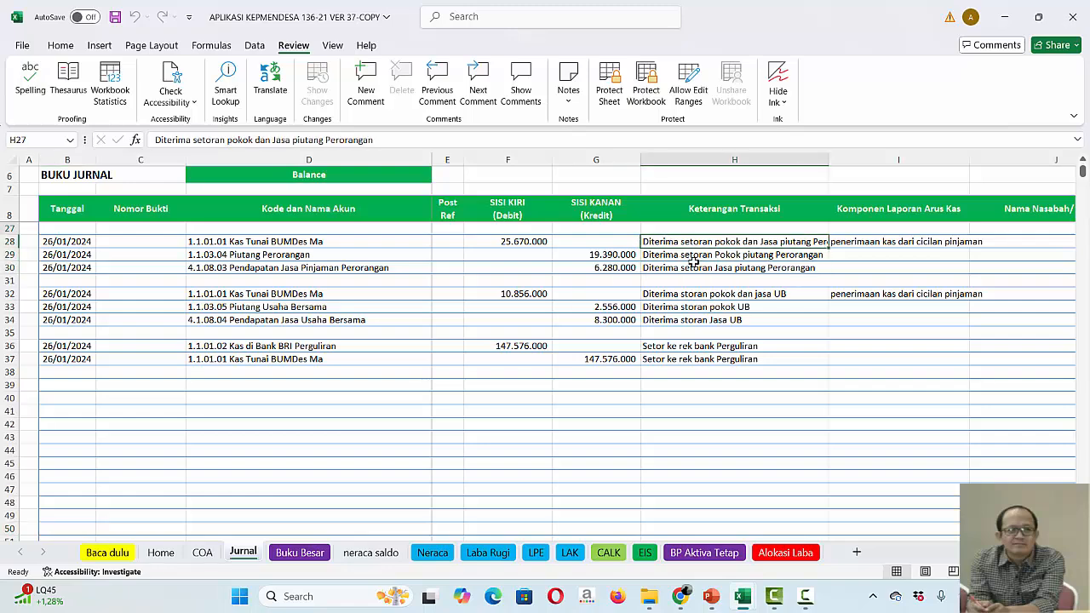
pyautogui.press('Up')
pyautogui.press('Up')
pyautogui.press('Up')
pyautogui.press('Up')
pyautogui.press('Up')
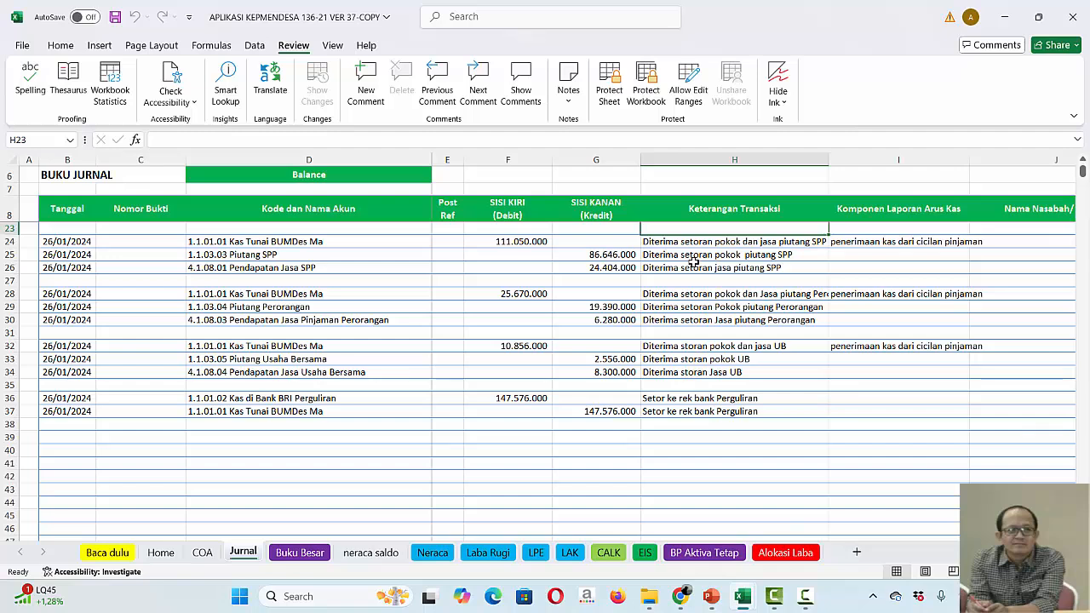
# Check the sum of the instalment receipts in debit cells F24 to F33 of the journal
pyautogui.click(518, 242)
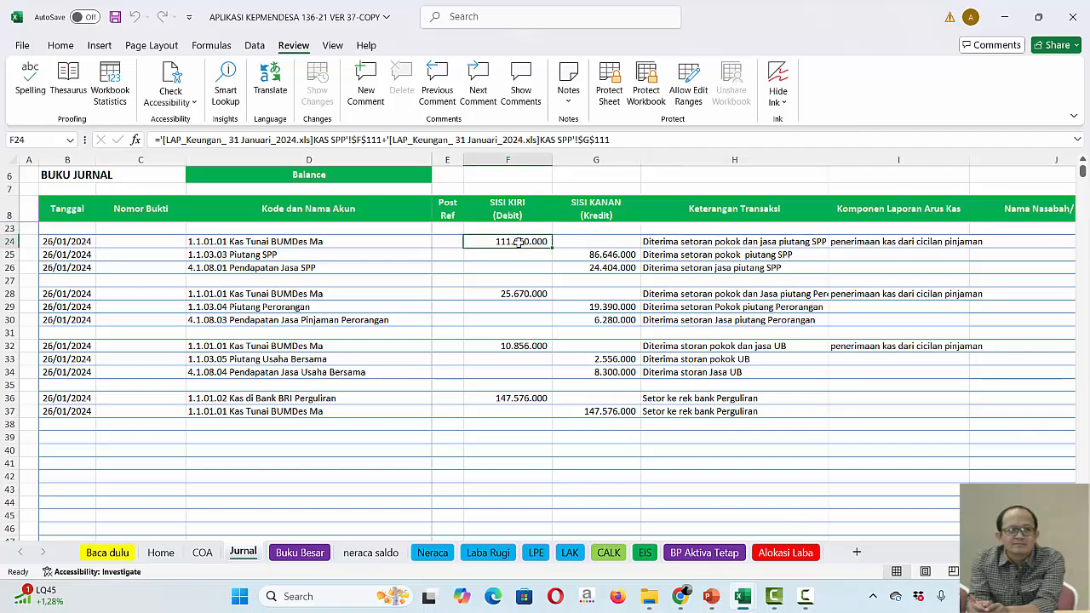
pyautogui.hotkey('shift', 'Down')
pyautogui.hotkey('shift', 'Down')
pyautogui.hotkey('shift', 'Down')
pyautogui.hotkey('shift', 'Down')
pyautogui.hotkey('shift', 'Down')
pyautogui.hotkey('shift', 'Down')
pyautogui.hotkey('shift', 'Down')
pyautogui.hotkey('shift', 'Down')
pyautogui.hotkey('shift', 'Down')
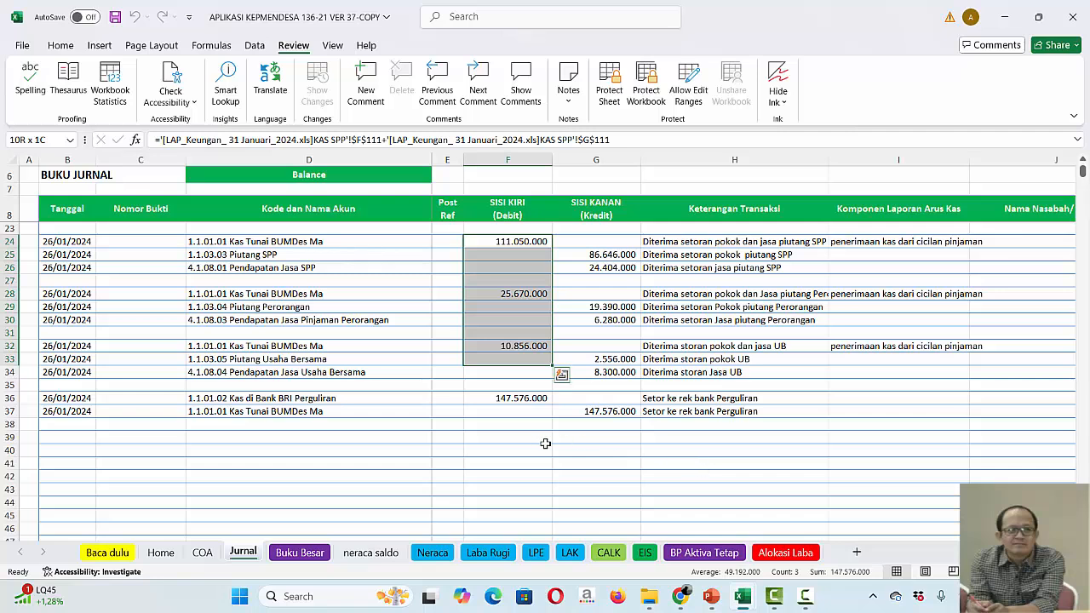
pyautogui.click(511, 439)
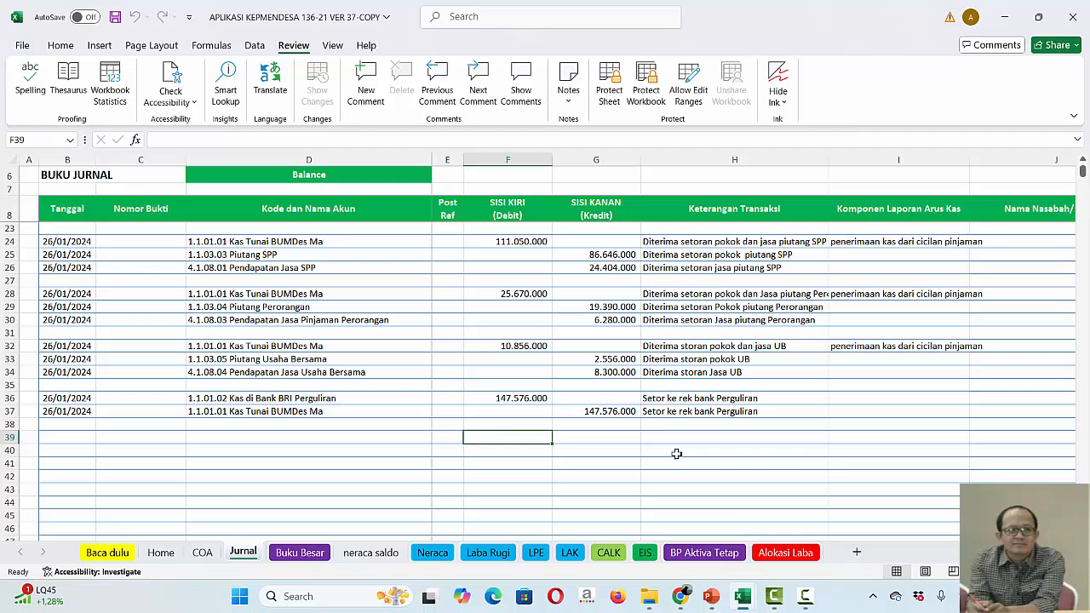
# Switch to the LAP_Keungan_ 31 Januari_2024 workbook and locate this month's Penarikan total on the BNK SPP sheet
pyautogui.moveTo(742, 601)
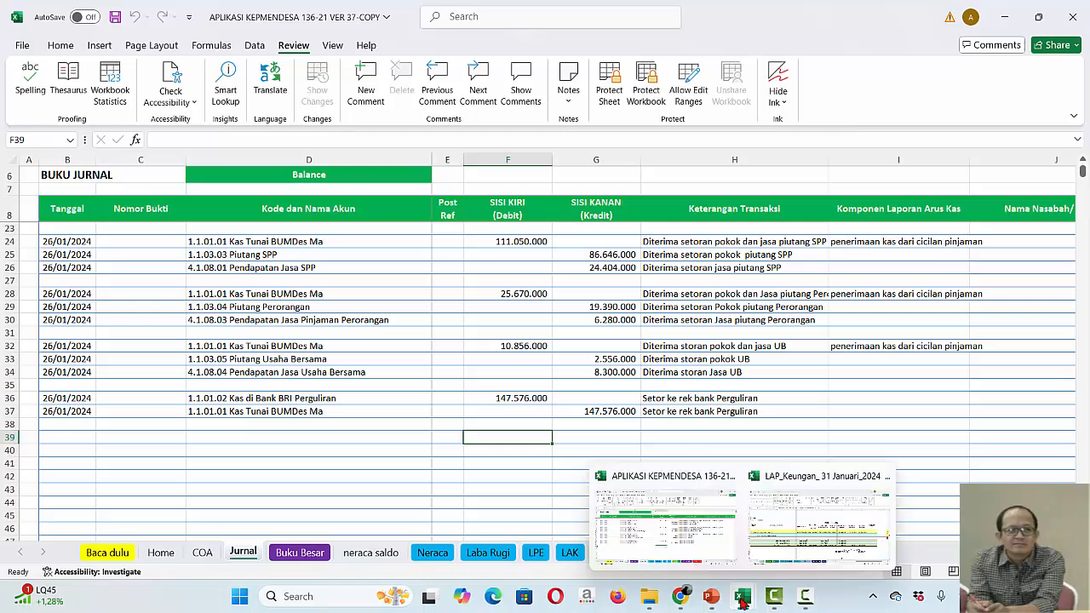
pyautogui.click(794, 539)
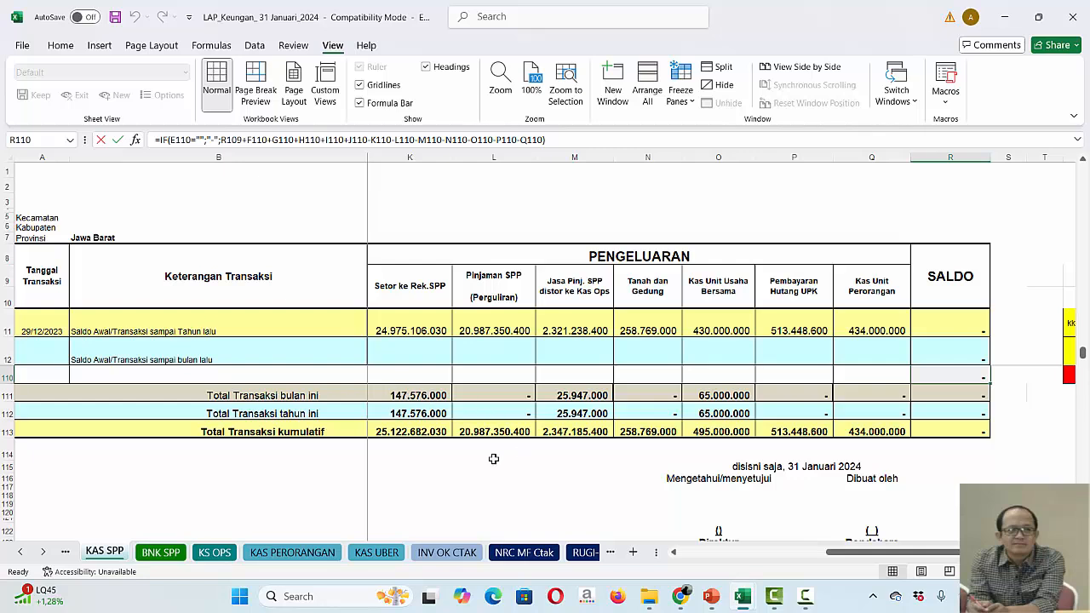
pyautogui.click(165, 554)
pyautogui.click(648, 280)
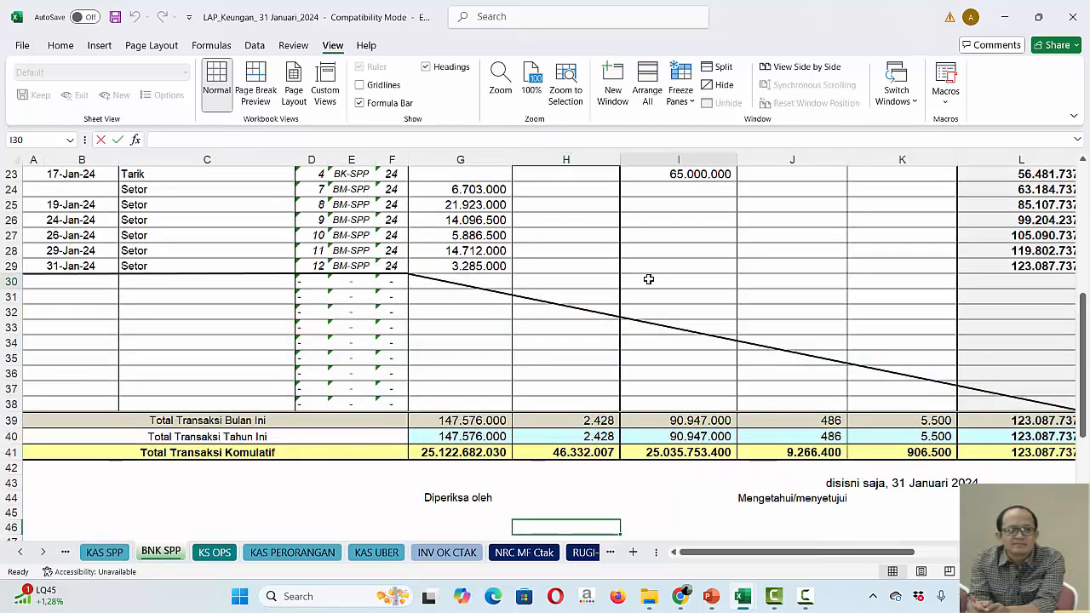
pyautogui.click(685, 419)
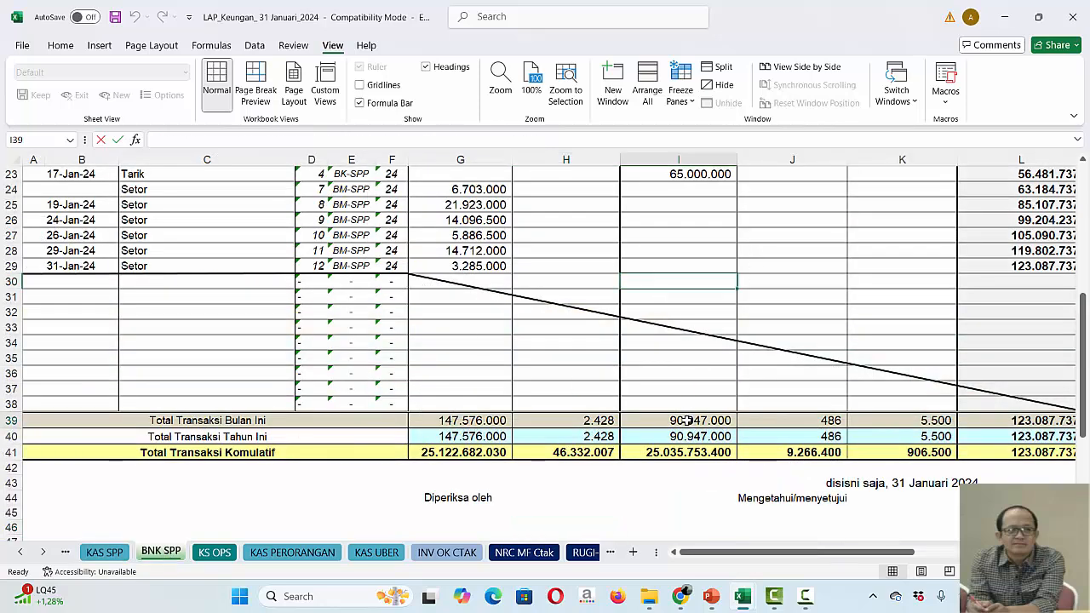
# Examine the January withdrawals in the Penarikan column of BNK SPP, from the header down to the Total Transaksi Bulan Ini row
pyautogui.click(685, 320)
pyautogui.press('Up')
pyautogui.press('Up')
pyautogui.press('Up')
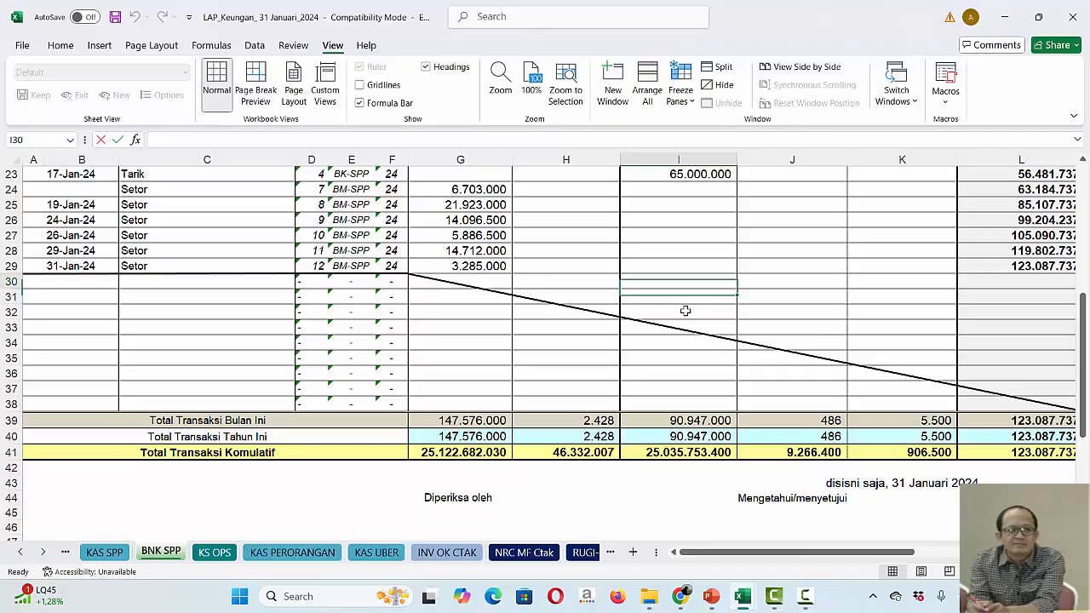
pyautogui.press('Up')
pyautogui.press('Up')
pyautogui.press('Up')
pyautogui.press('Up')
pyautogui.press('Up')
pyautogui.press('Up')
pyautogui.press('Up')
pyautogui.press('Up')
pyautogui.press('Up')
pyautogui.press('Up')
pyautogui.press('Up')
pyautogui.press('Up')
pyautogui.press('Up')
pyautogui.press('Up')
pyautogui.press('Up')
pyautogui.press('Up')
pyautogui.press('Up')
pyautogui.press('Up')
pyautogui.press('Up')
pyautogui.press('Up')
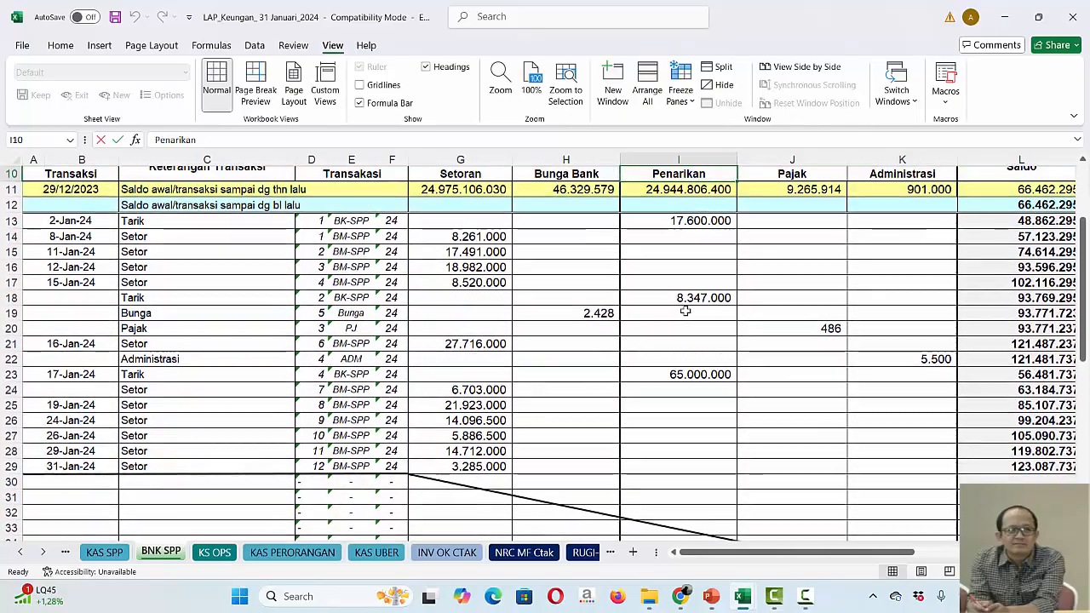
pyautogui.press('Up')
pyautogui.press('Up')
pyautogui.press('Up')
pyautogui.press('Up')
pyautogui.press('Up')
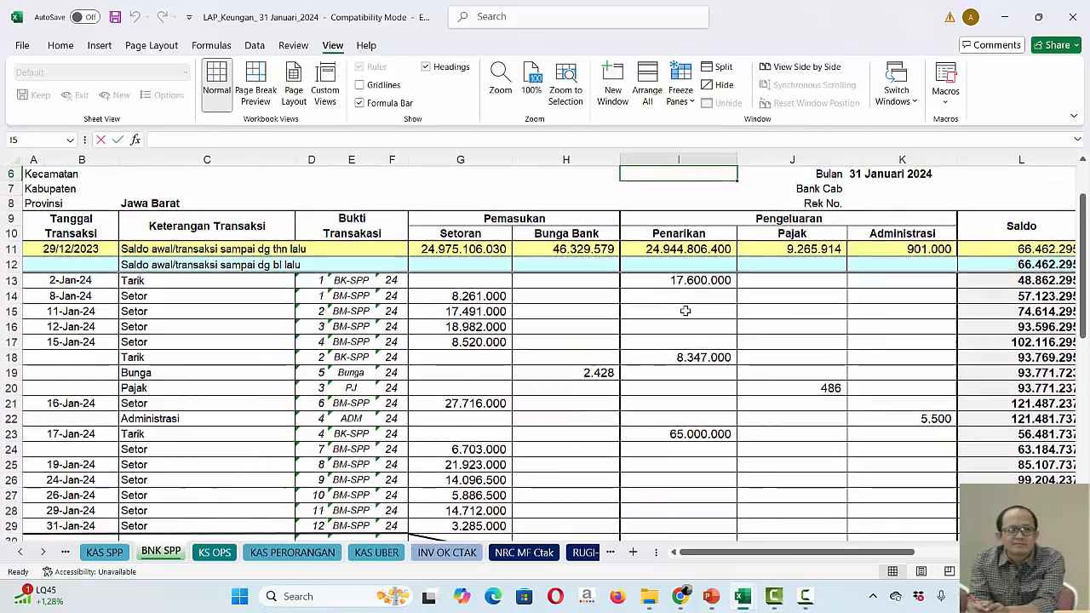
pyautogui.press('Down')
pyautogui.press('Down')
pyautogui.press('Down')
pyautogui.press('Down')
pyautogui.press('Down')
pyautogui.press('Down')
pyautogui.press('Down')
pyautogui.press('Down')
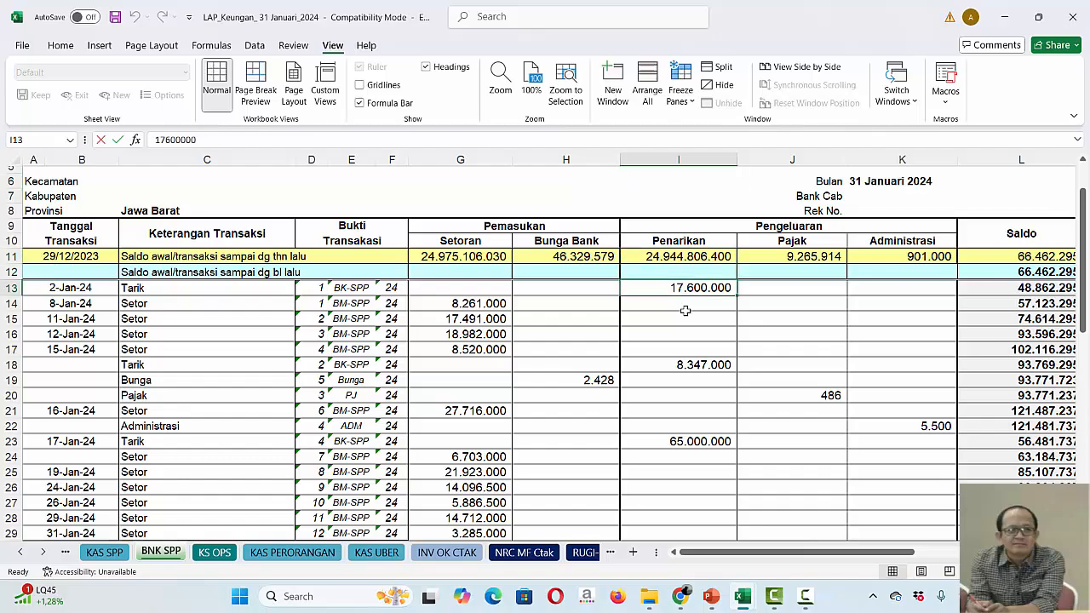
pyautogui.press('Down')
pyautogui.press('Down')
pyautogui.press('Down')
pyautogui.press('Down')
pyautogui.press('Down')
pyautogui.press('Down')
pyautogui.press('Down')
pyautogui.press('Down')
pyautogui.press('Down')
pyautogui.press('Down')
pyautogui.press('Down')
pyautogui.press('Down')
pyautogui.press('Down')
pyautogui.press('Down')
pyautogui.press('Down')
pyautogui.press('Down')
pyautogui.press('Down')
pyautogui.press('Down')
pyautogui.press('Down')
pyautogui.press('Down')
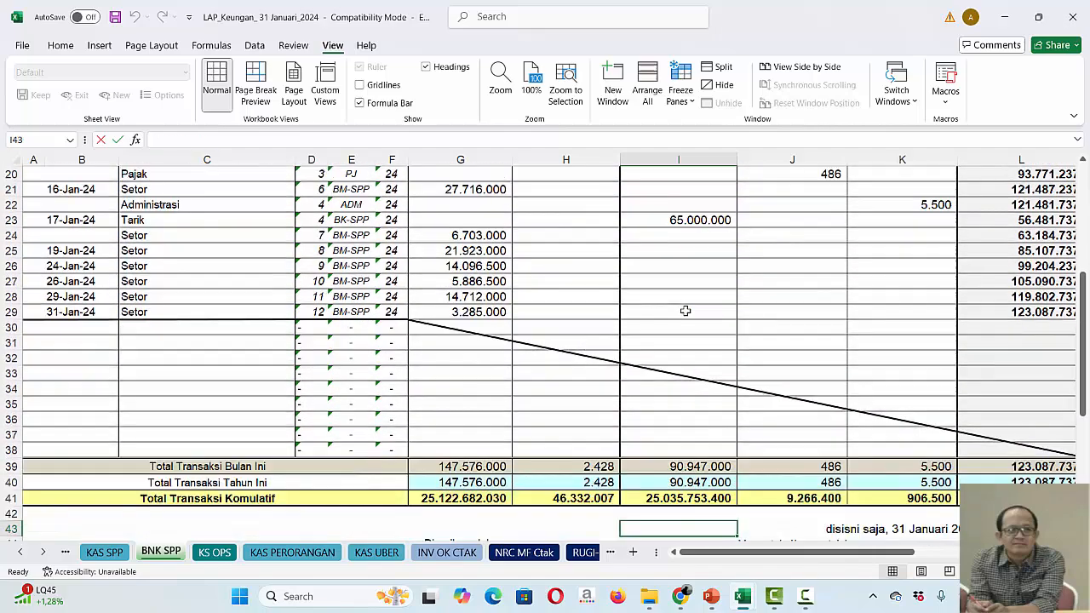
pyautogui.press('Down')
pyautogui.press('Down')
pyautogui.press('Down')
pyautogui.press('Down')
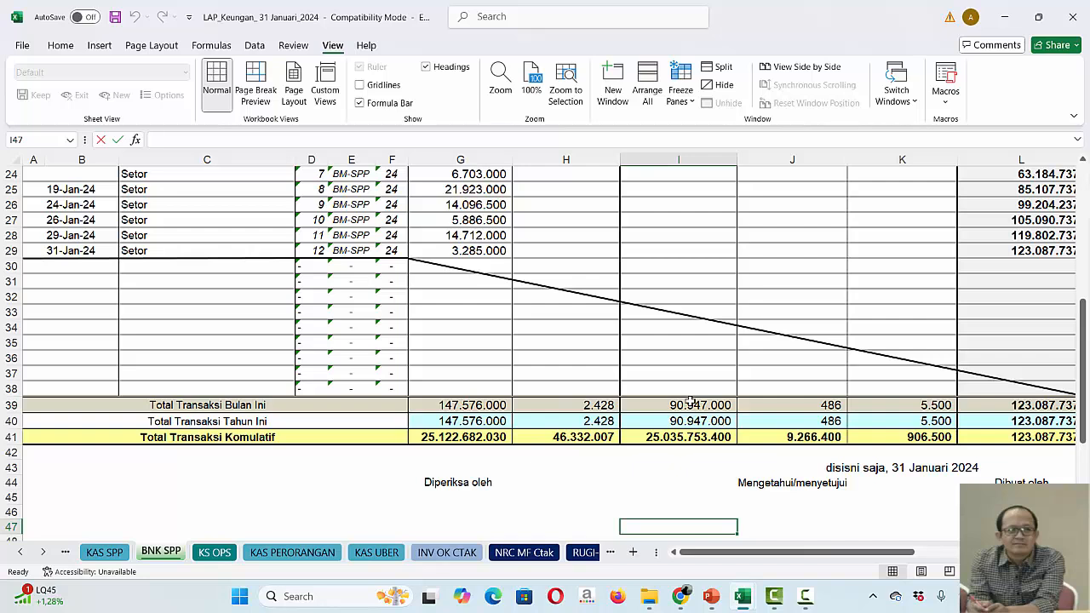
pyautogui.click(697, 404)
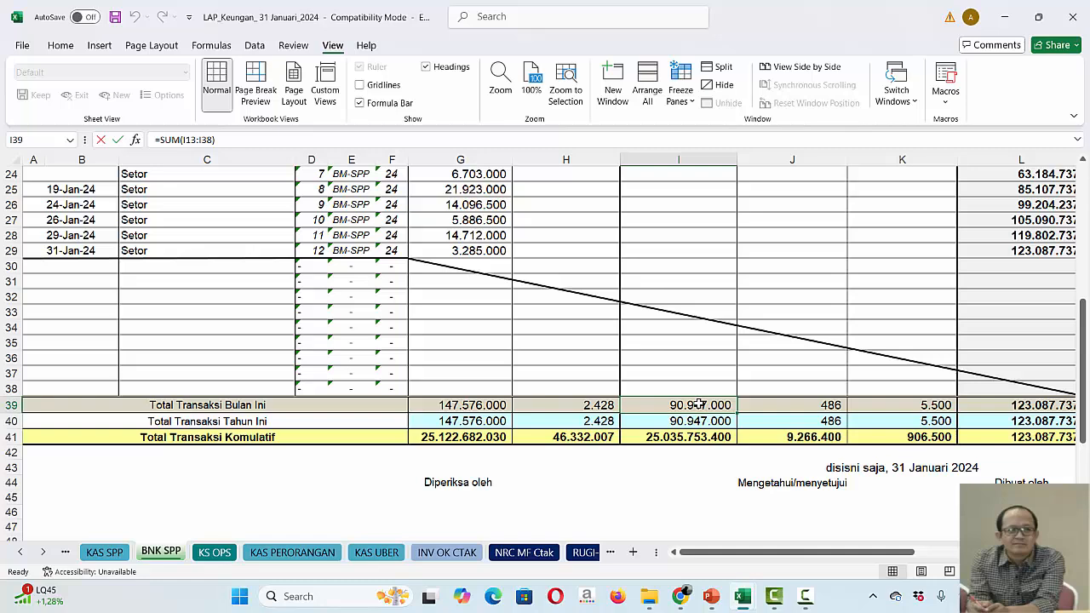
# Return to the journal workbook and enter "TARIK Tunai dari Rekening bank BRI perguliran" as the transaction description in H39
pyautogui.moveTo(748, 596)
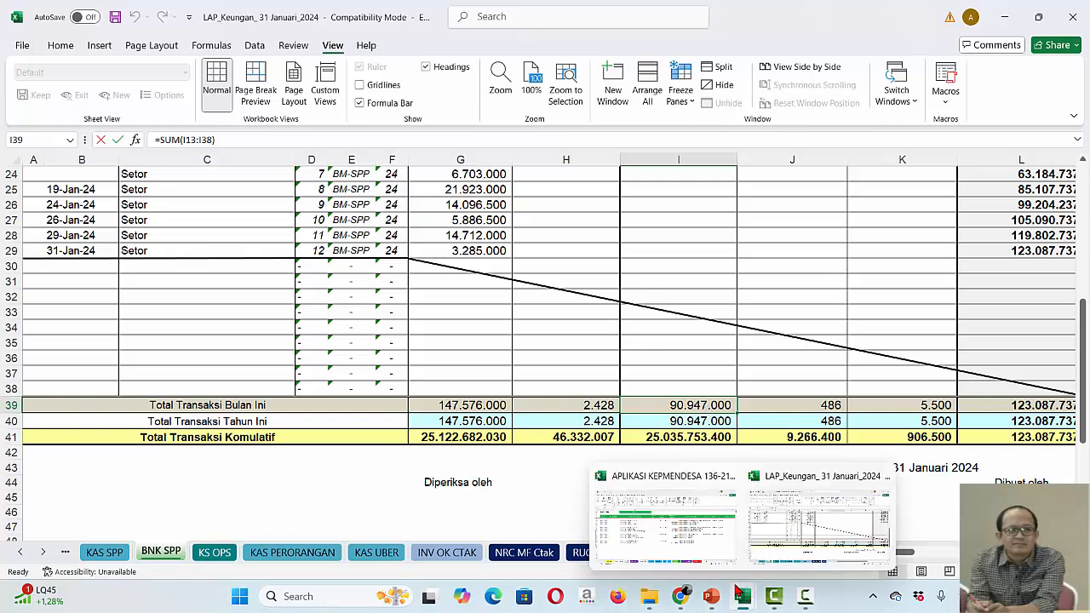
pyautogui.click(691, 562)
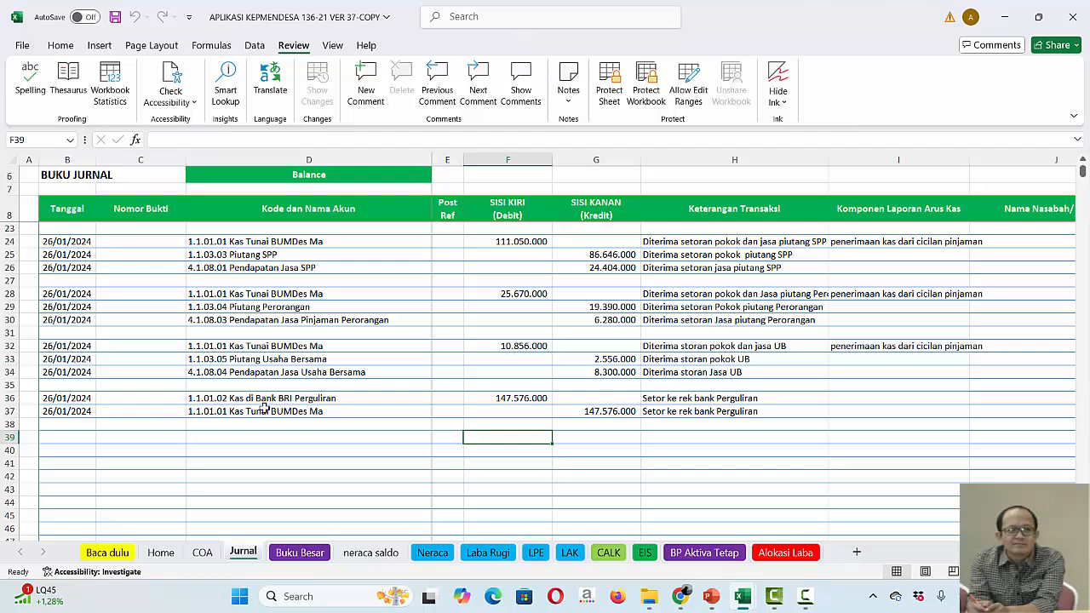
pyautogui.click(655, 435)
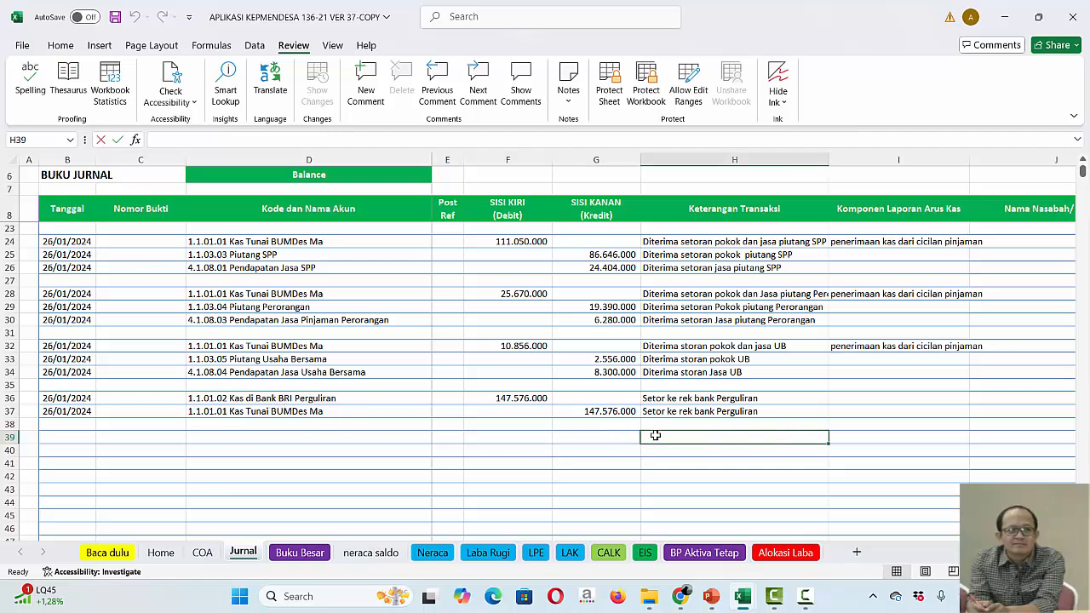
pyautogui.write('tR')
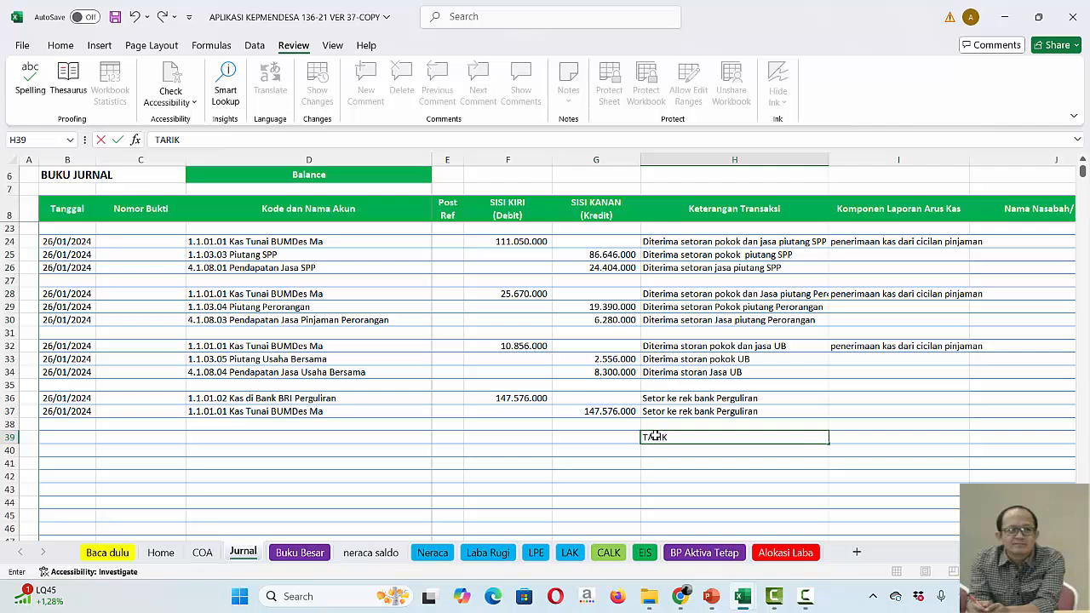
pyautogui.write('IK Tunai')
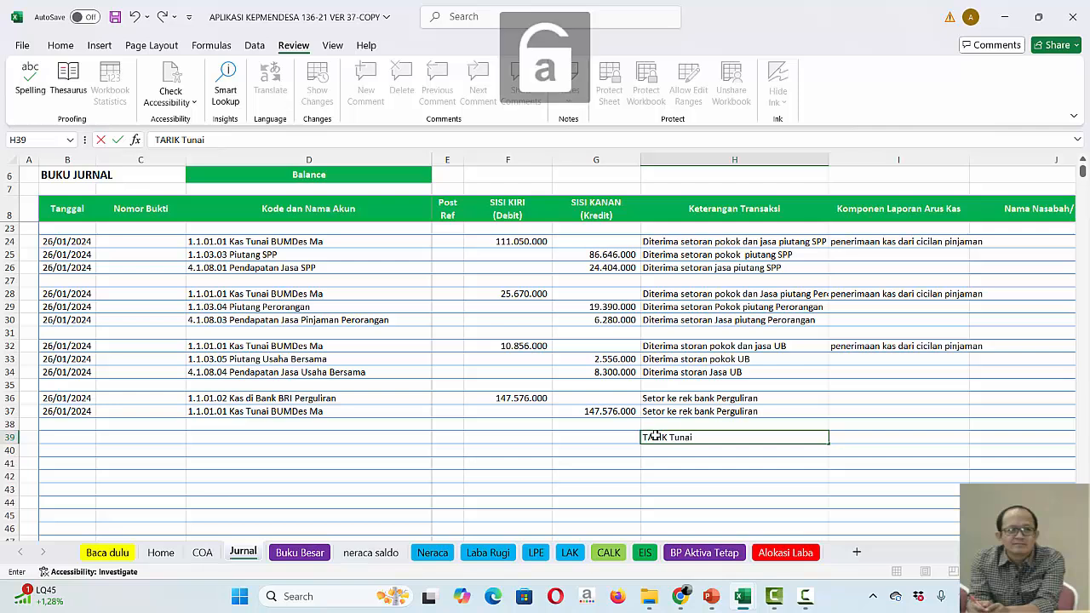
pyautogui.write(' dar')
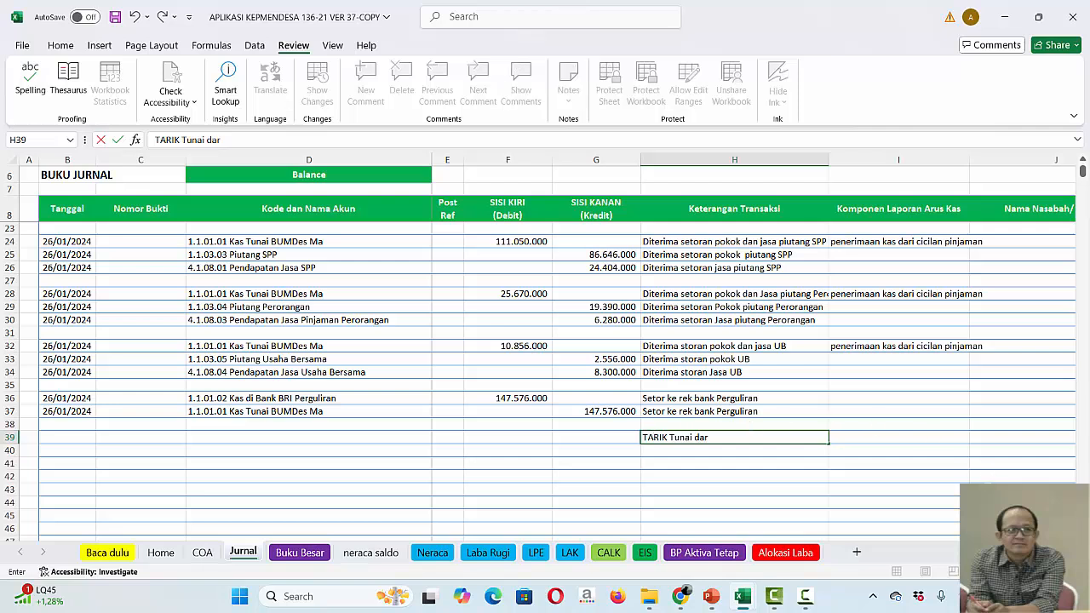
pyautogui.write('i Rekening bank')
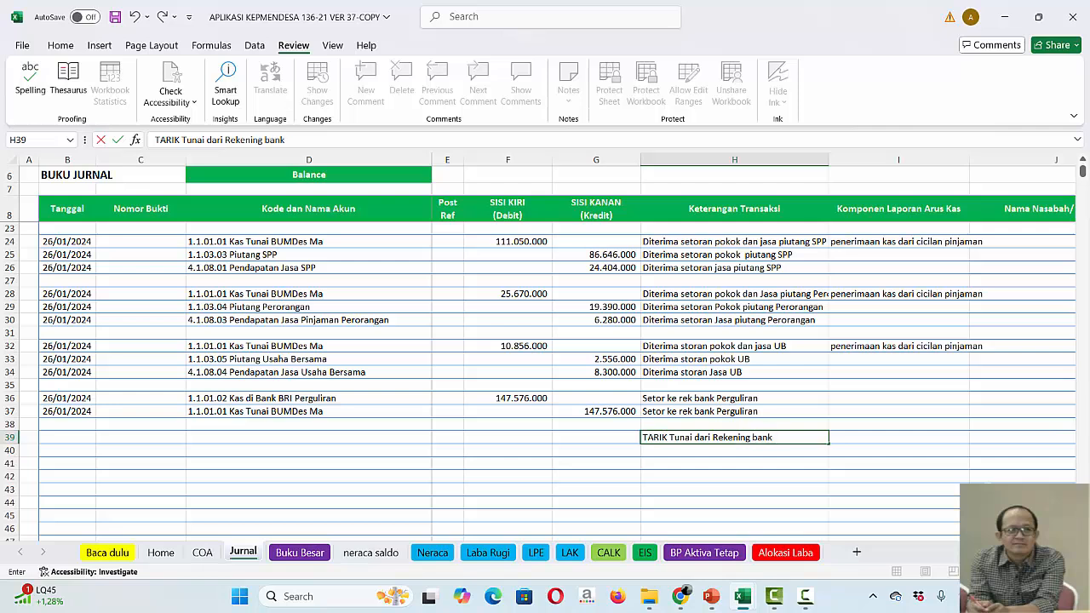
pyautogui.write(' BRI perg')
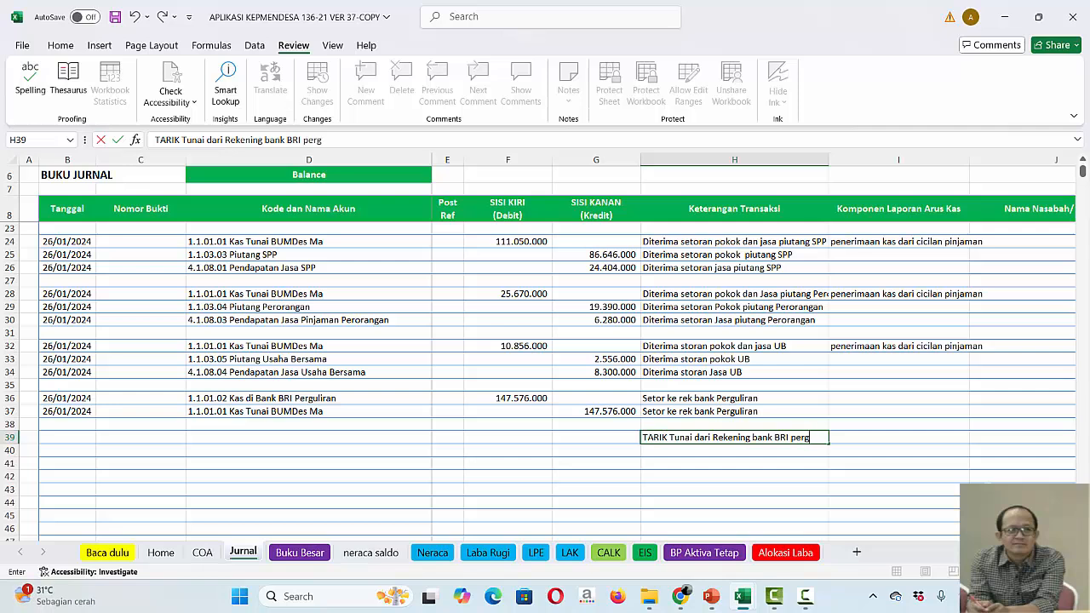
pyautogui.write('uliran')
pyautogui.hotkey('ctrl', 'Return')
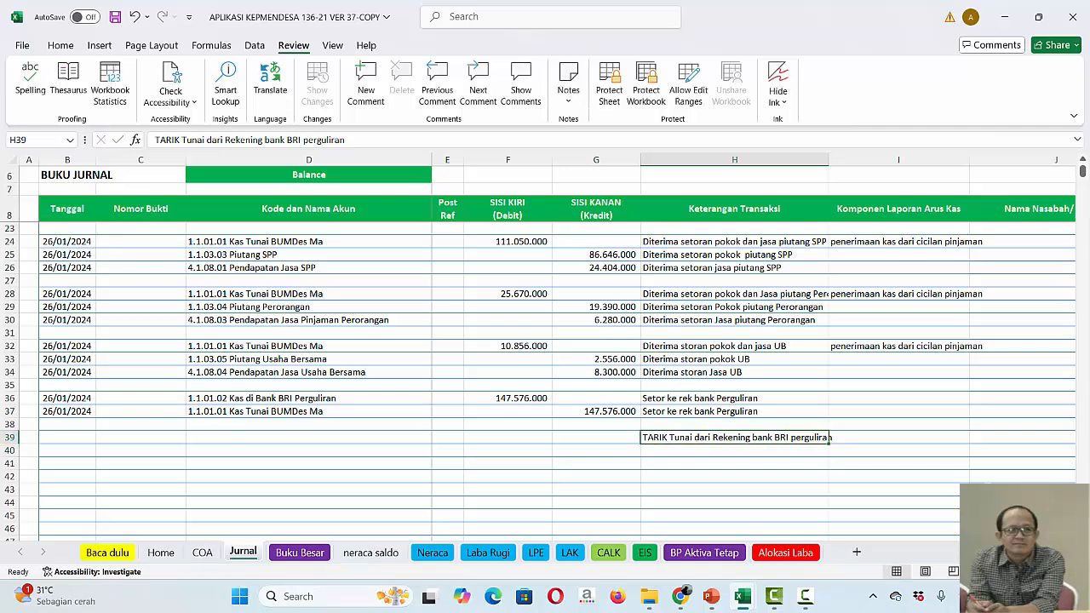
# Copy the cash withdrawal description from H39 into H40
pyautogui.hotkey('ctrl', 'c')
pyautogui.press('Down')
pyautogui.press('Return')
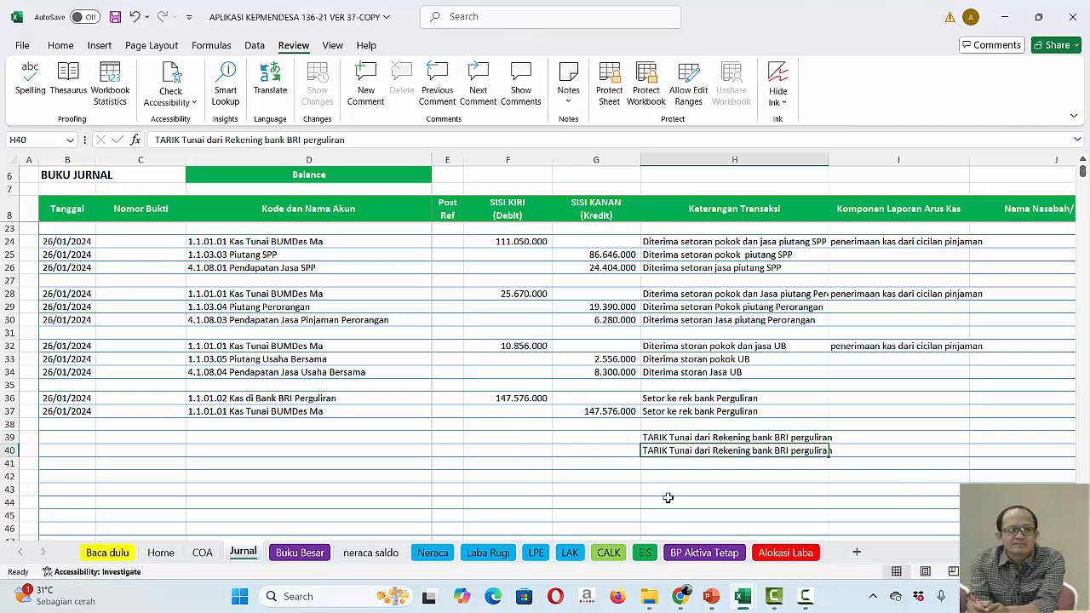
# Link debit cell F39 to the monthly Penarikan total in cell I39 of BNK SPP in the LAP_Keungan_ 31 Januari_2024 workbook
pyautogui.click(523, 437)
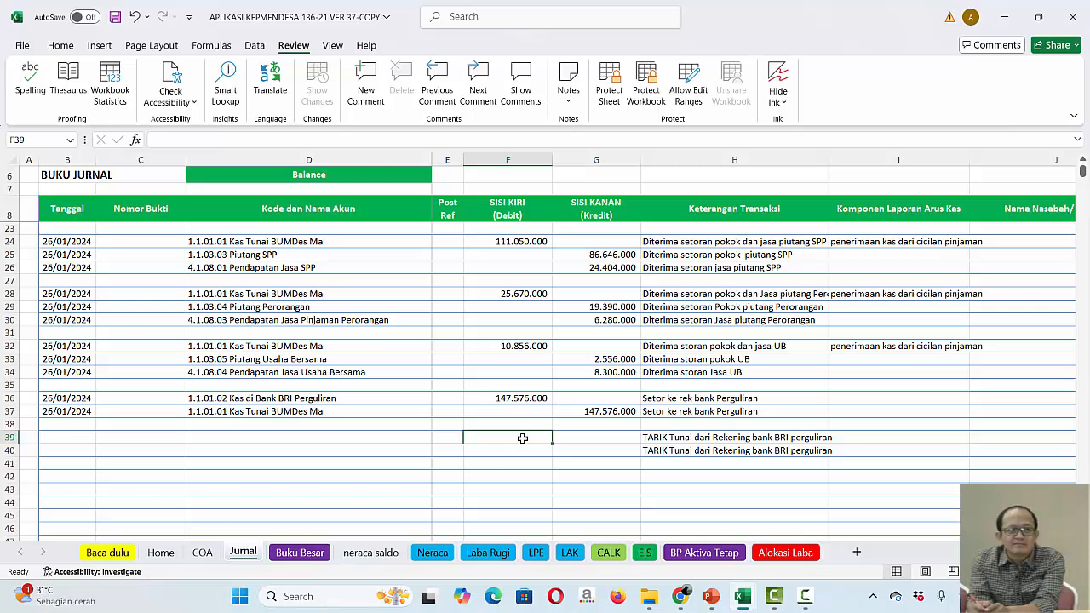
pyautogui.write('=')
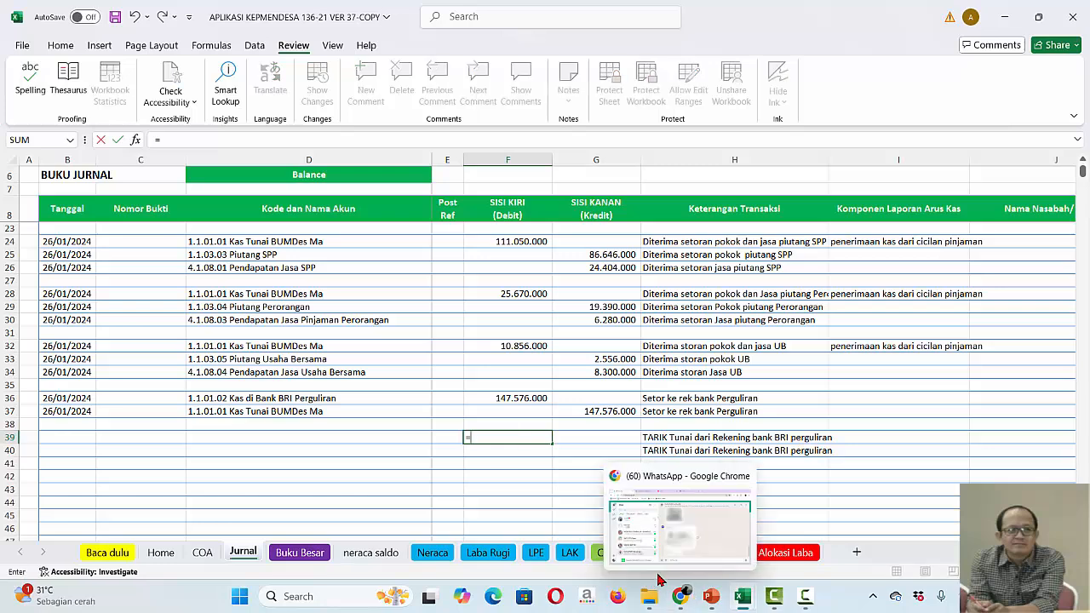
pyautogui.moveTo(755, 606)
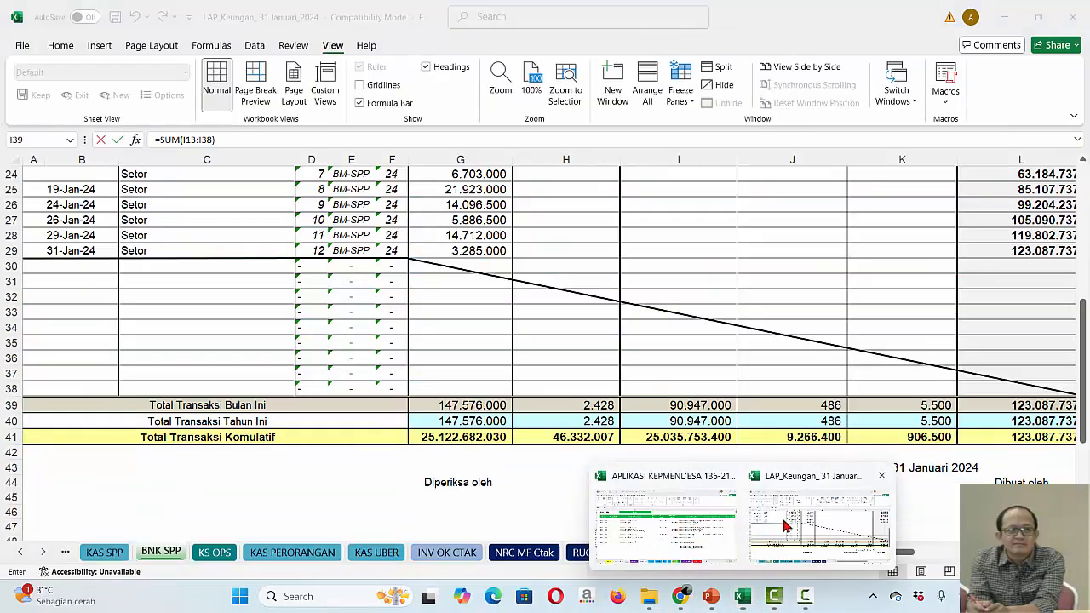
pyautogui.click(784, 520)
pyautogui.click(686, 404)
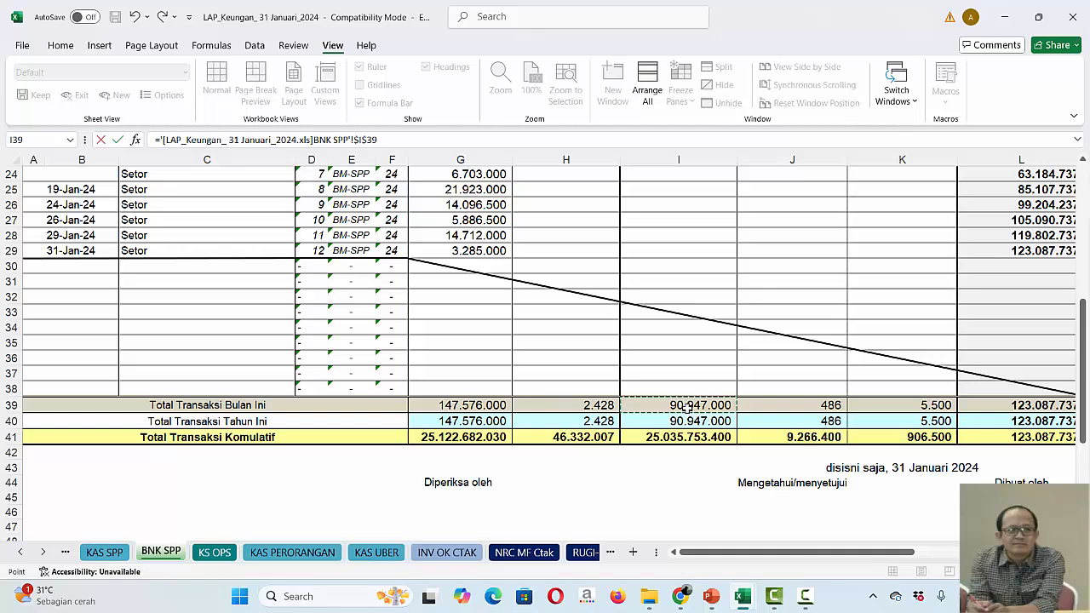
pyautogui.press('Return')
# Set credit cell G40 equal to the debit amount in F39
pyautogui.click(605, 448)
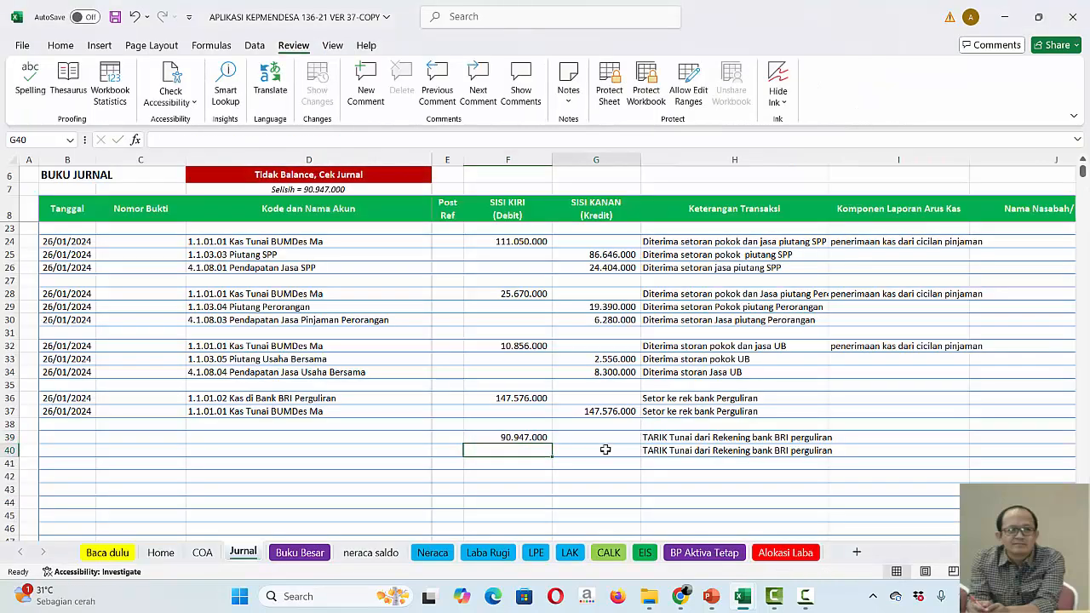
pyautogui.write('=')
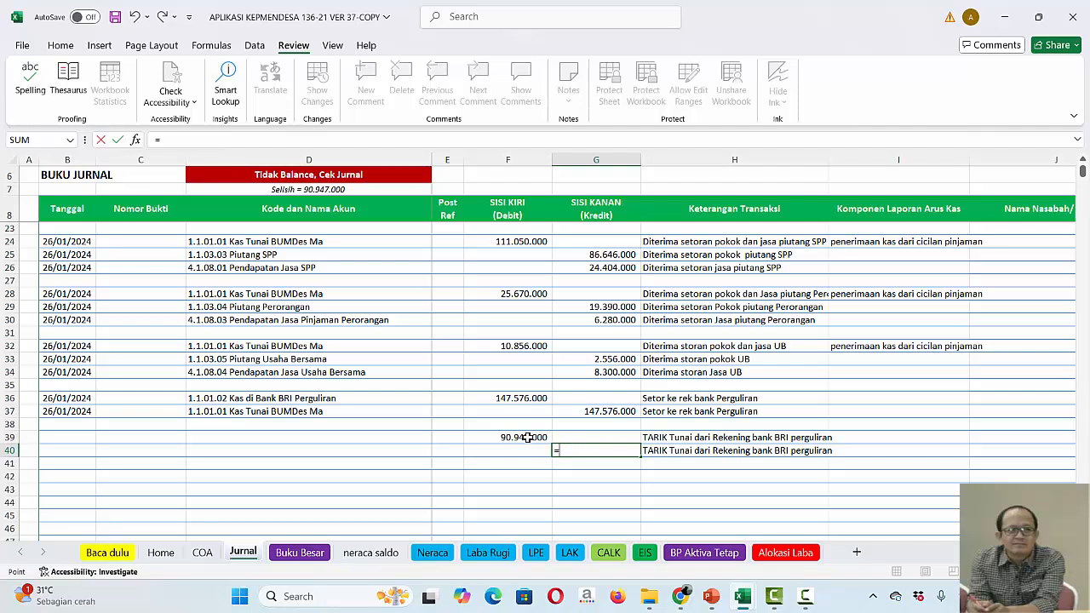
pyautogui.click(528, 437)
pyautogui.press('Return')
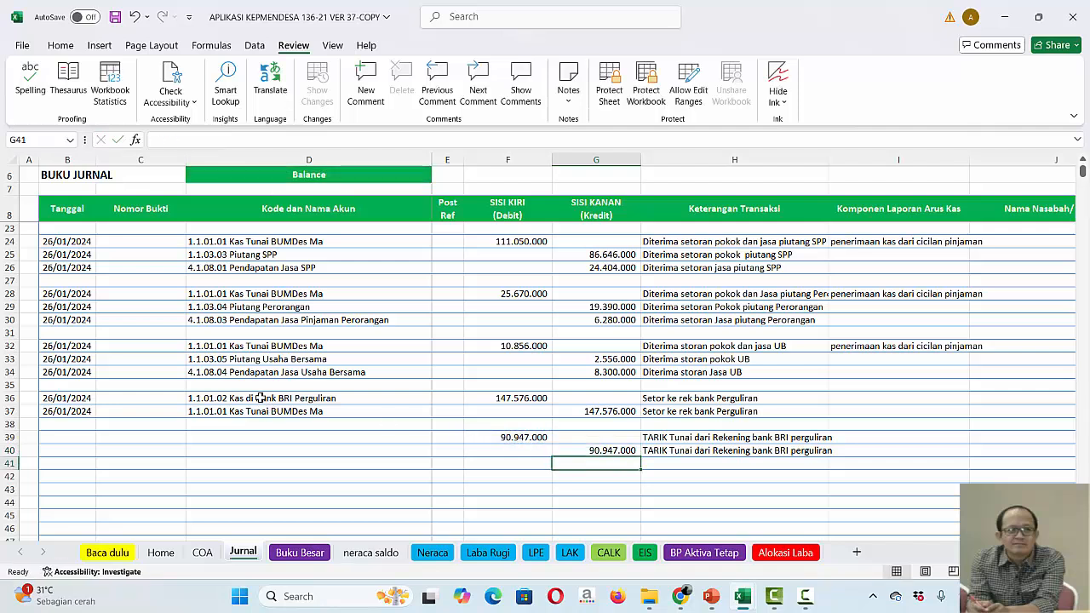
# Copy the account "1.1.01.01 Kas Tunai BUMDes Ma" from D37 into D39 as the debit account of the withdrawal entry
pyautogui.click(265, 410)
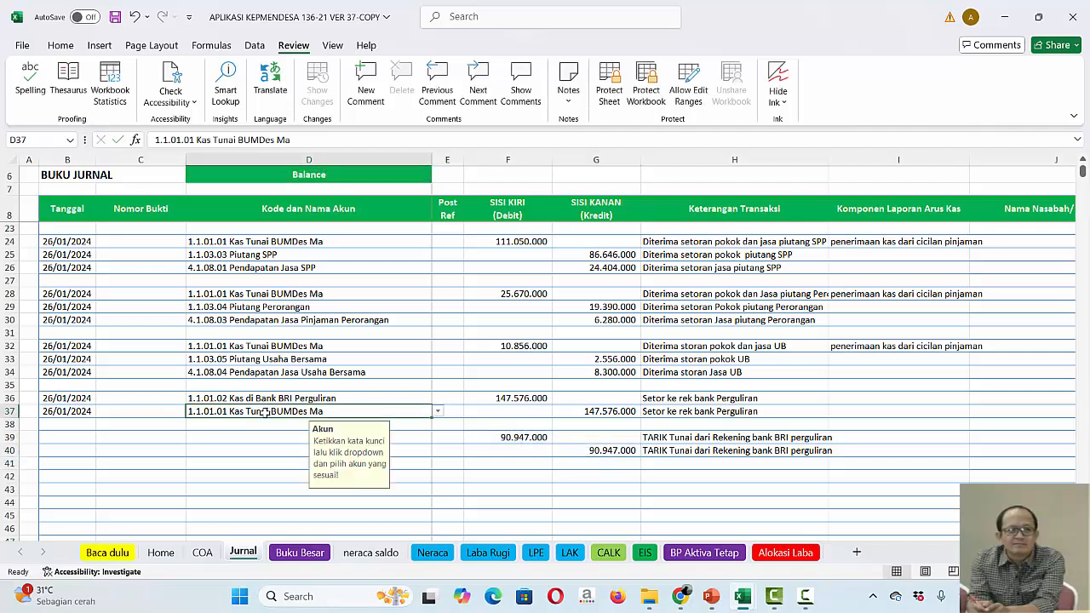
pyautogui.hotkey('ctrl', 'c')
pyautogui.press('Down')
pyautogui.press('Down')
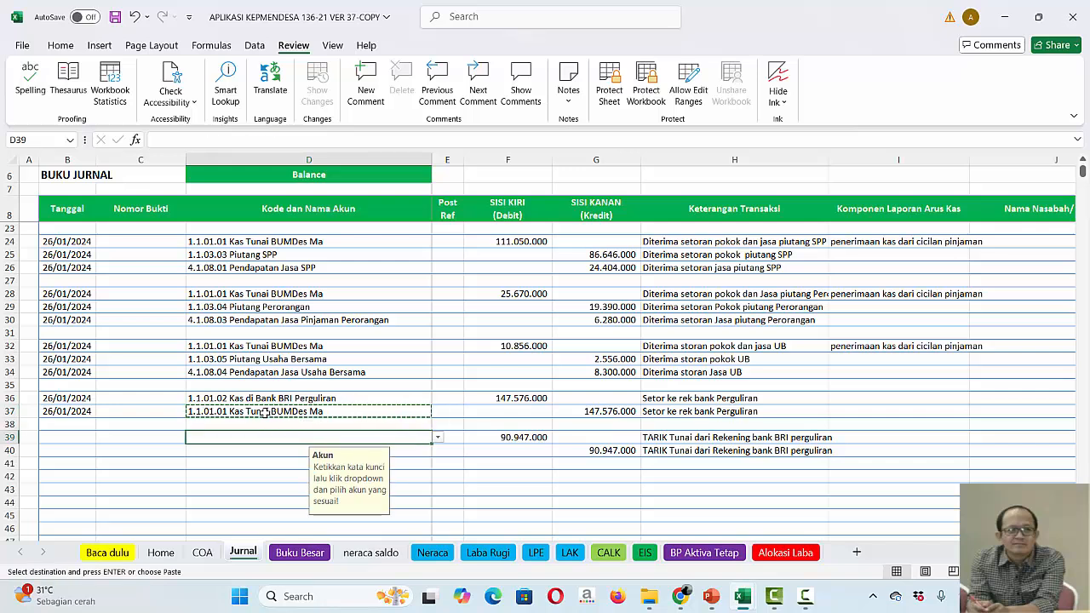
pyautogui.press('Return')
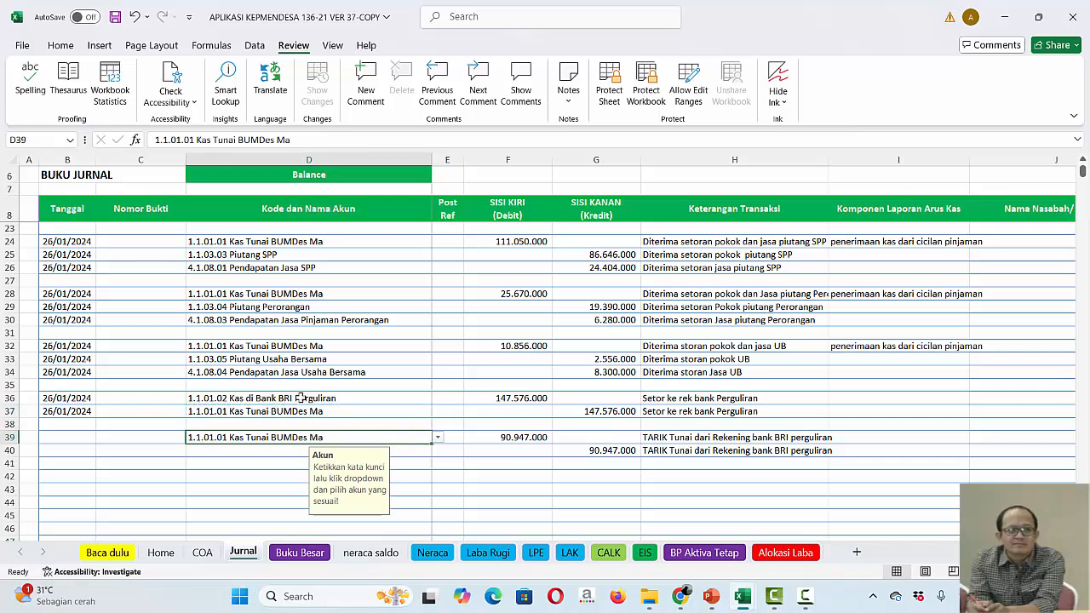
# Copy the account "1.1.01.02 Kas di Bank BRI Perguliran" from D36 into D40 as the withdrawal's credit account
pyautogui.click(288, 402)
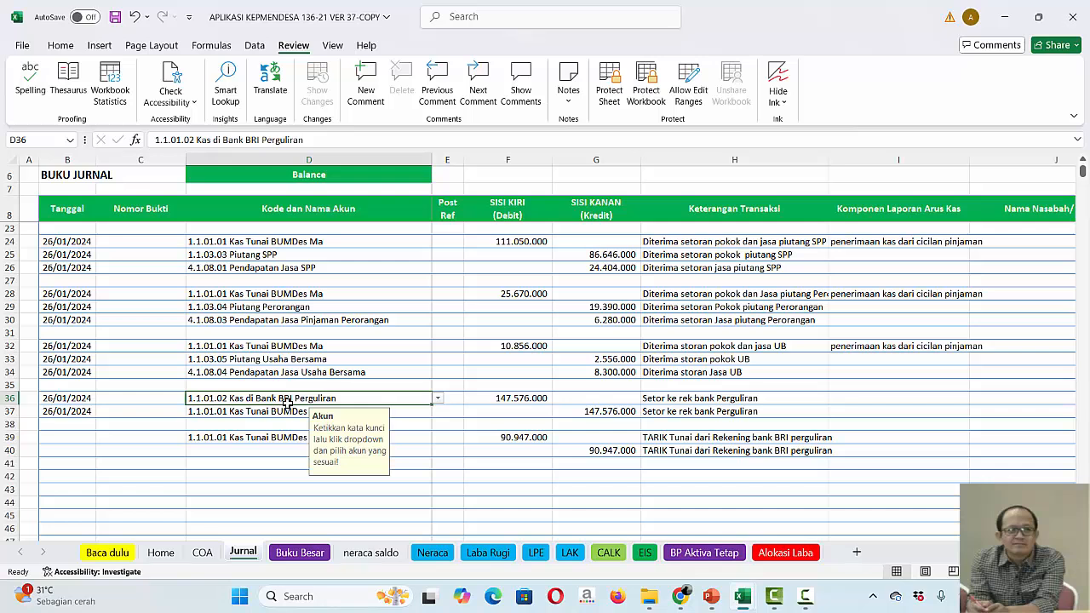
pyautogui.hotkey('ctrl', 'c')
pyautogui.press('Down')
pyautogui.press('Down')
pyautogui.press('Down')
pyautogui.press('Down')
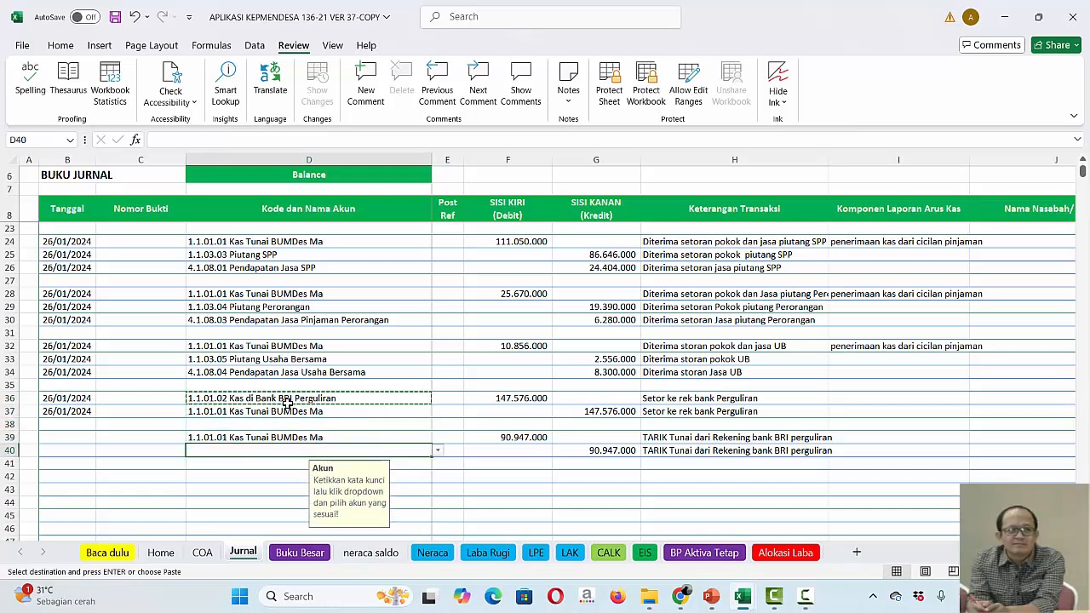
pyautogui.press('Return')
# Copy the two transaction dates from B36:B37 into B39:B40
pyautogui.moveTo(73, 398); pyautogui.dragTo(75, 406)
pyautogui.hotkey('ctrl', 'c')
pyautogui.press('Down')
pyautogui.press('Down')
pyautogui.press('Down')
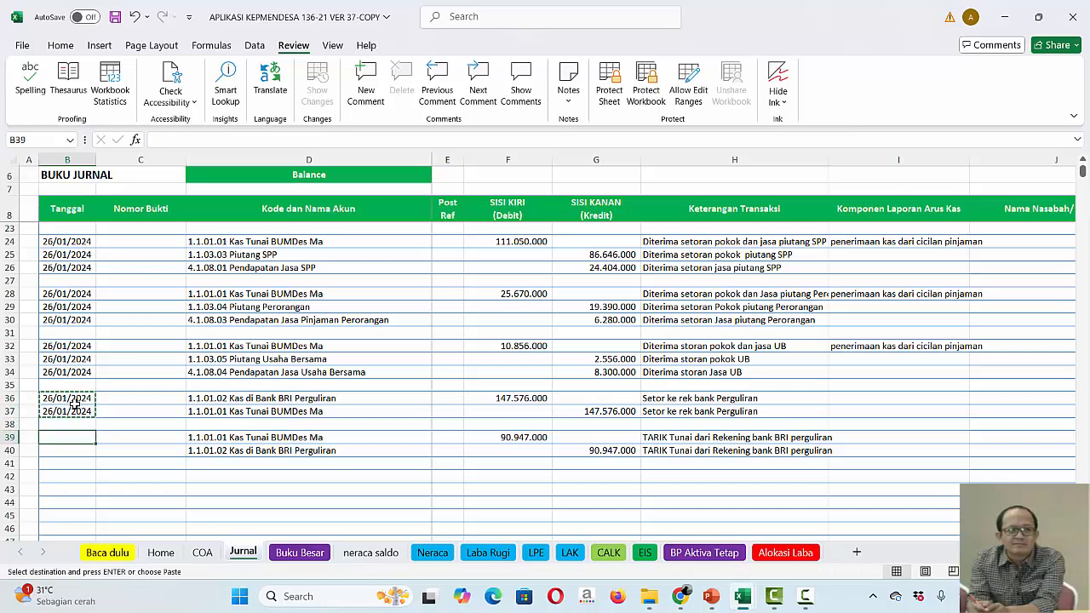
pyautogui.press('Return')
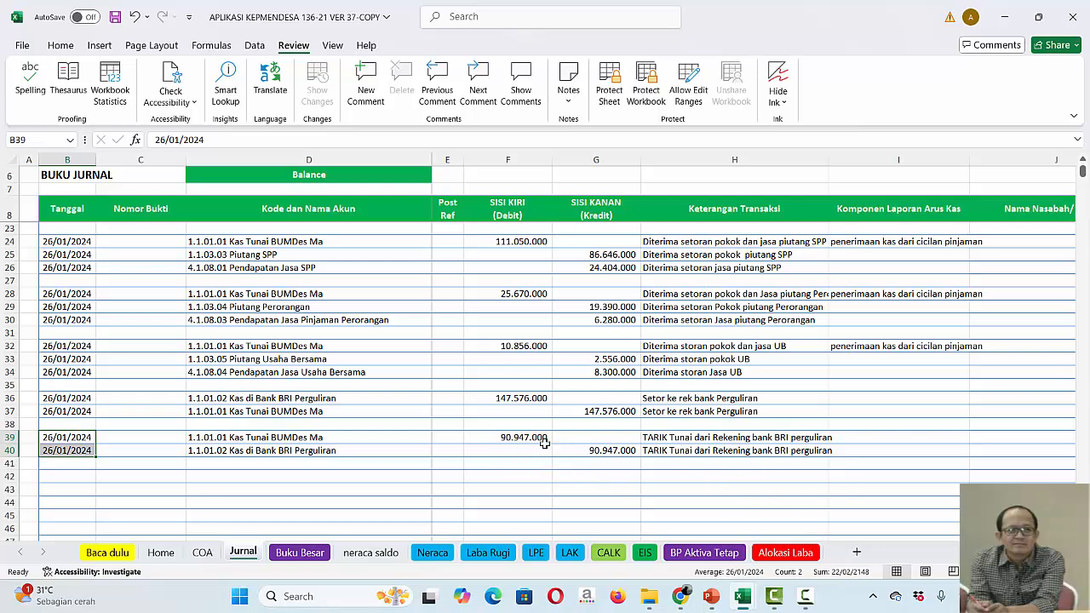
# Examine the January Usaha Lain (Unit Usaha Bersama) disbursements and totals in column K of KAS UBER in the LAP_Keungan_ 31 Januari_2024 workbook
pyautogui.click(676, 474)
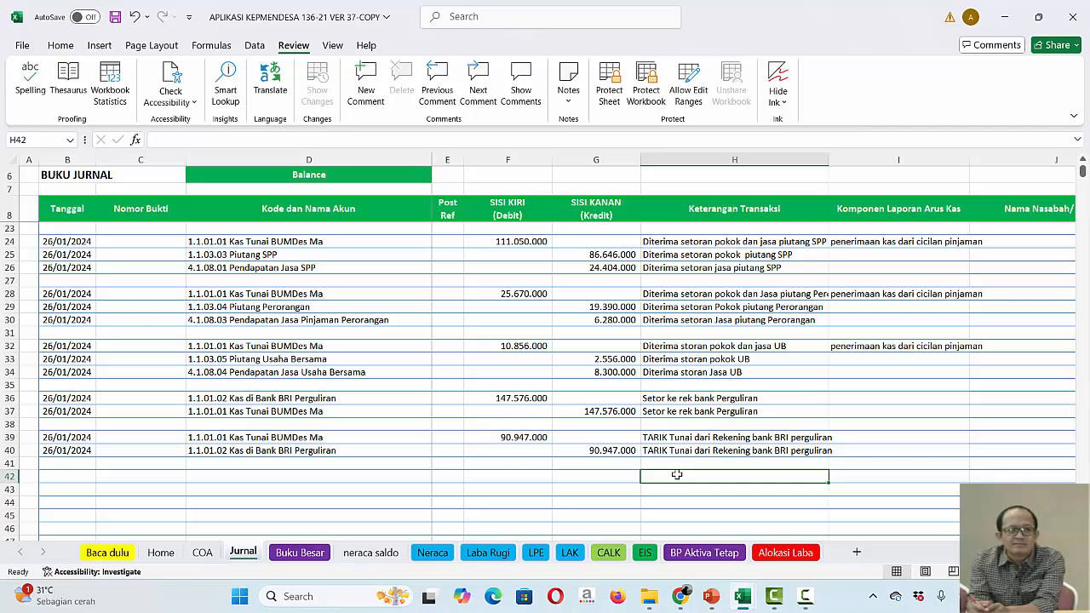
pyautogui.moveTo(732, 600)
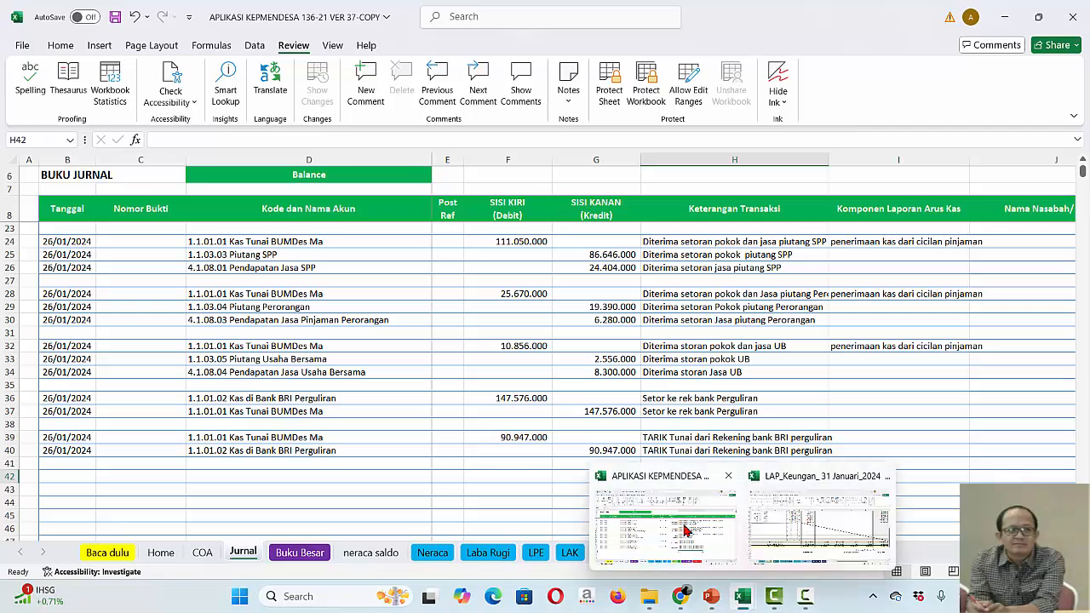
pyautogui.click(834, 543)
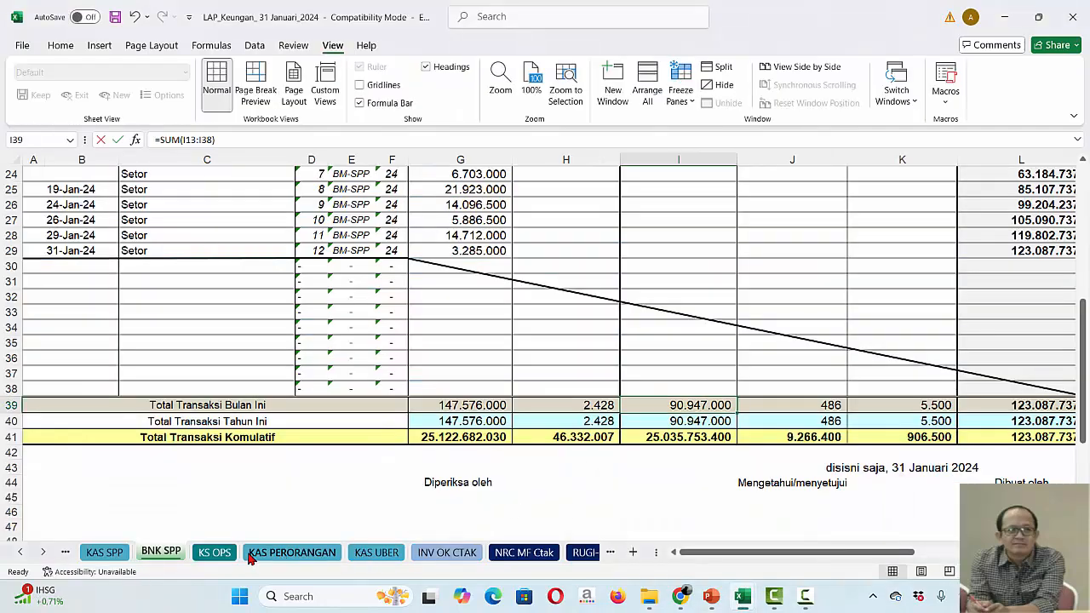
pyautogui.moveTo(746, 601)
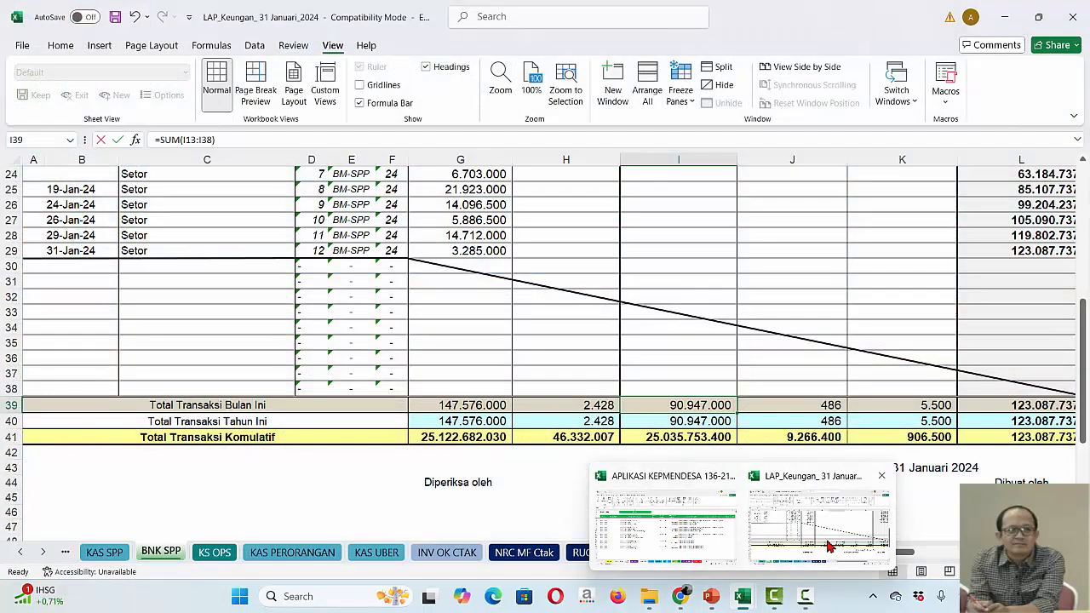
pyautogui.click(831, 547)
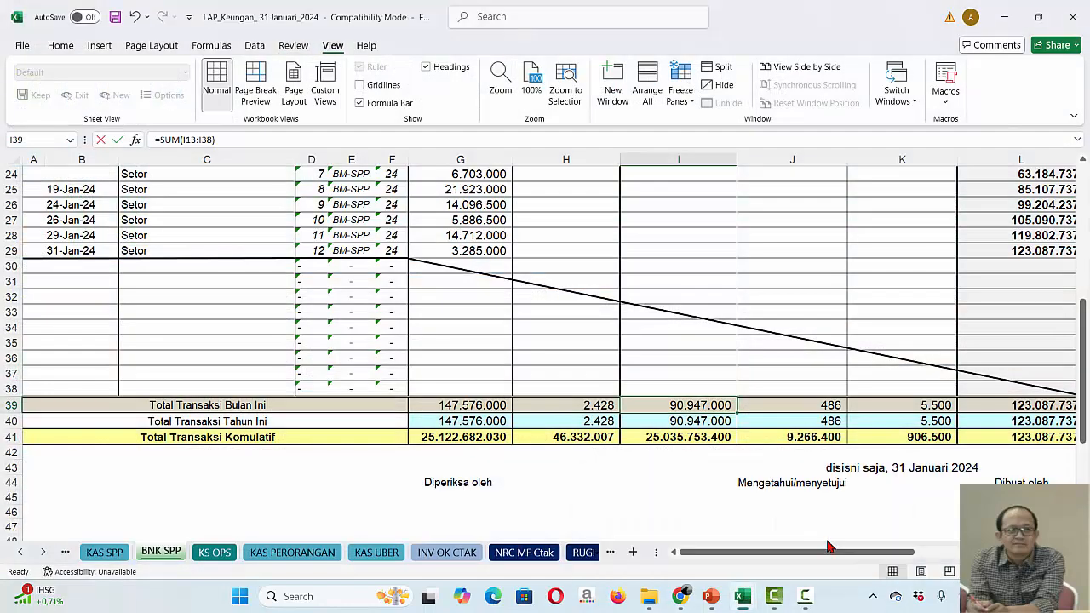
pyautogui.click(364, 555)
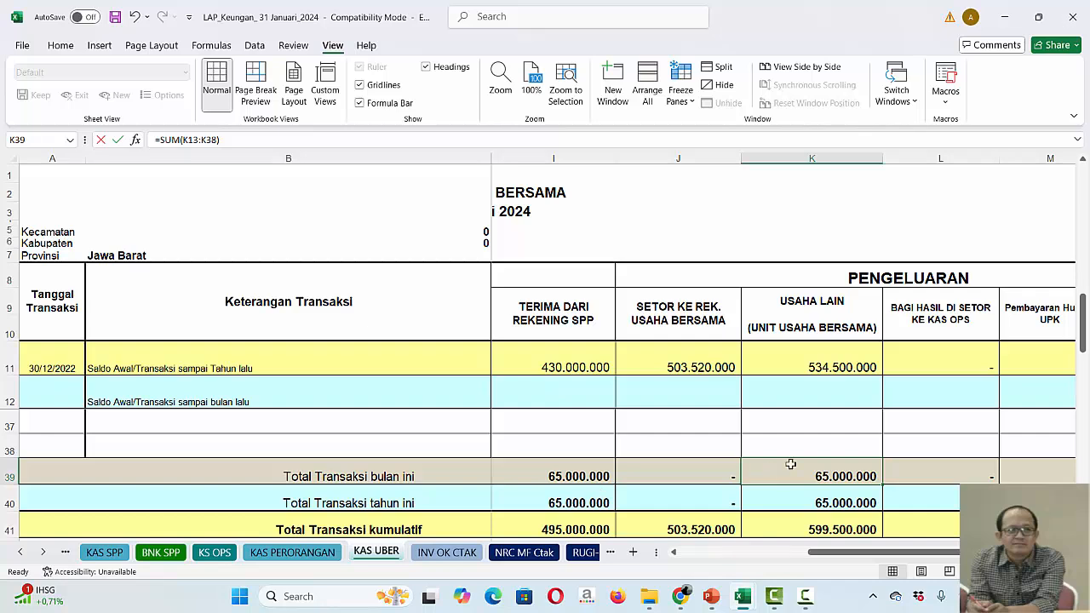
pyautogui.click(837, 416)
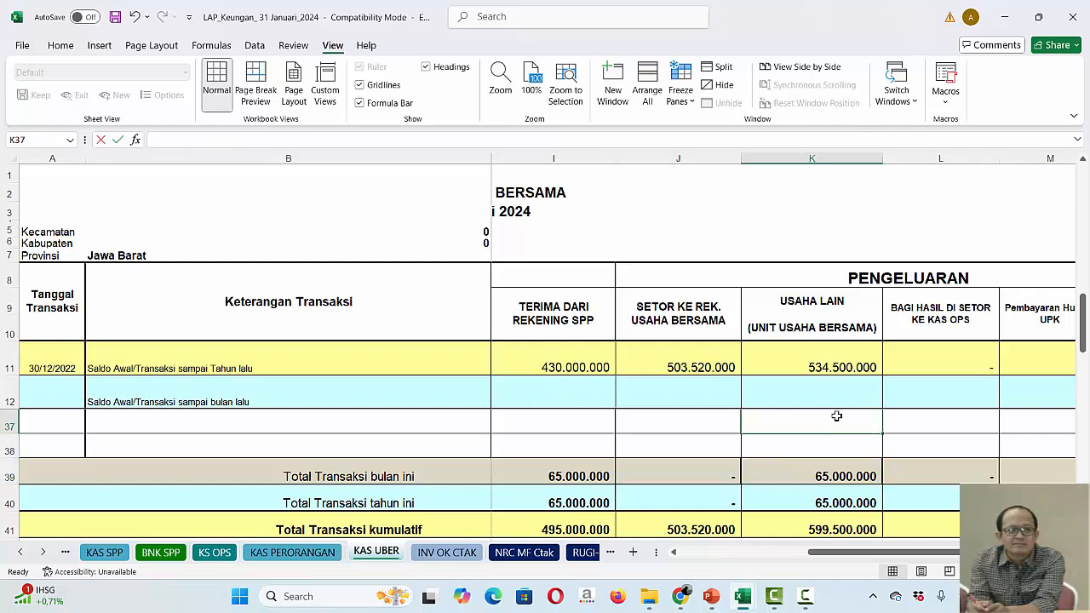
pyautogui.press('Up')
pyautogui.press('Up')
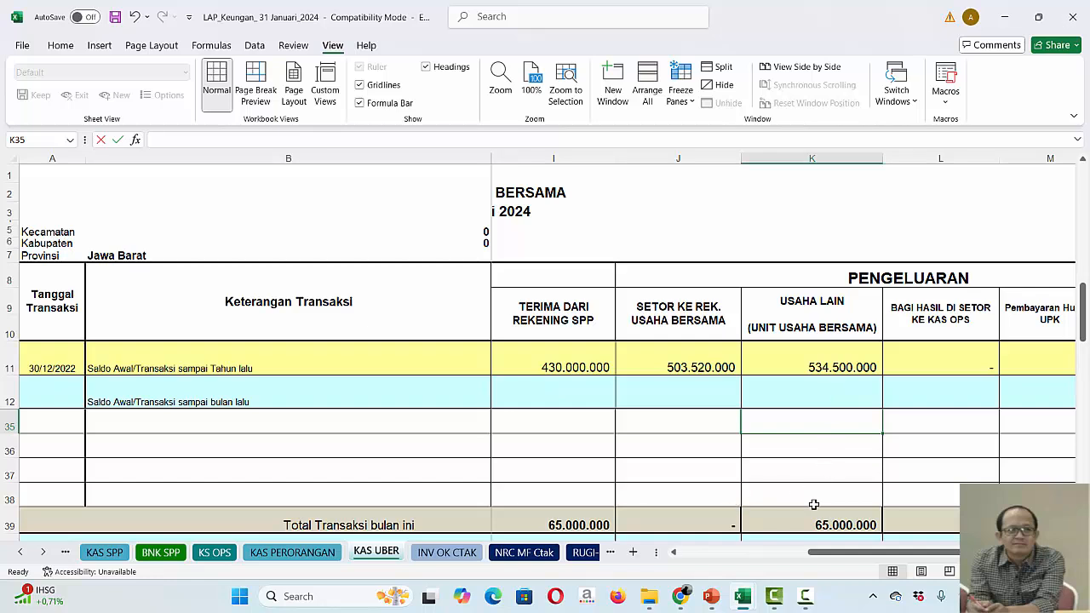
pyautogui.press('Down')
pyautogui.press('Down')
pyautogui.press('Down')
pyautogui.press('Down')
pyautogui.press('Down')
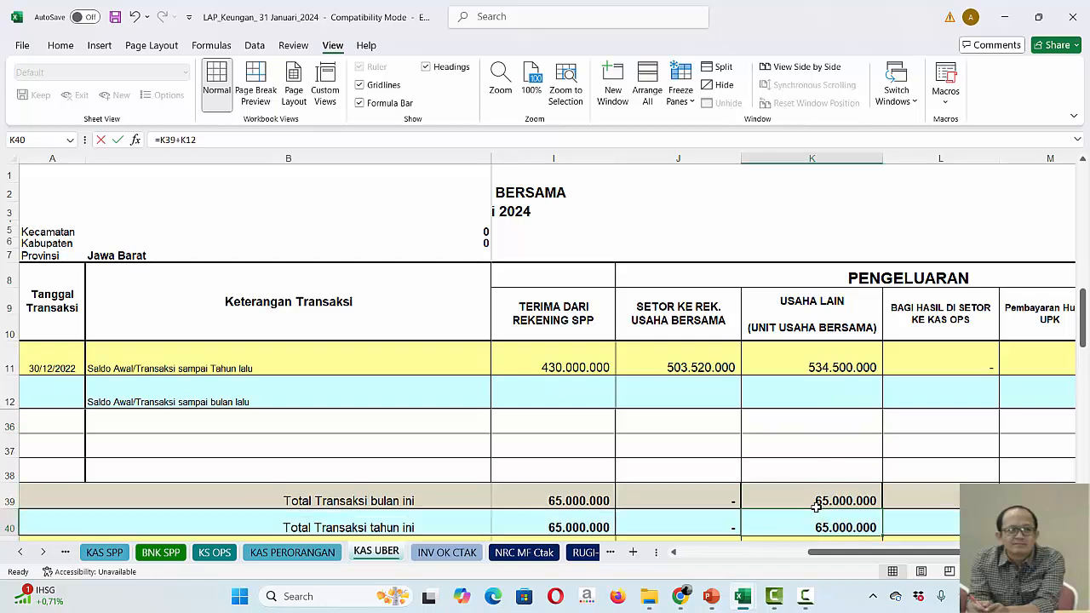
pyautogui.press('Up')
pyautogui.press('Up')
pyautogui.press('Up')
pyautogui.press('Up')
pyautogui.press('Up')
pyautogui.press('Up')
pyautogui.press('Up')
pyautogui.press('Up')
pyautogui.press('Up')
pyautogui.press('Up')
pyautogui.press('Up')
pyautogui.press('Up')
pyautogui.press('Up')
pyautogui.press('Up')
pyautogui.press('Up')
pyautogui.press('Up')
pyautogui.press('Up')
pyautogui.press('Up')
pyautogui.press('Up')
pyautogui.press('Up')
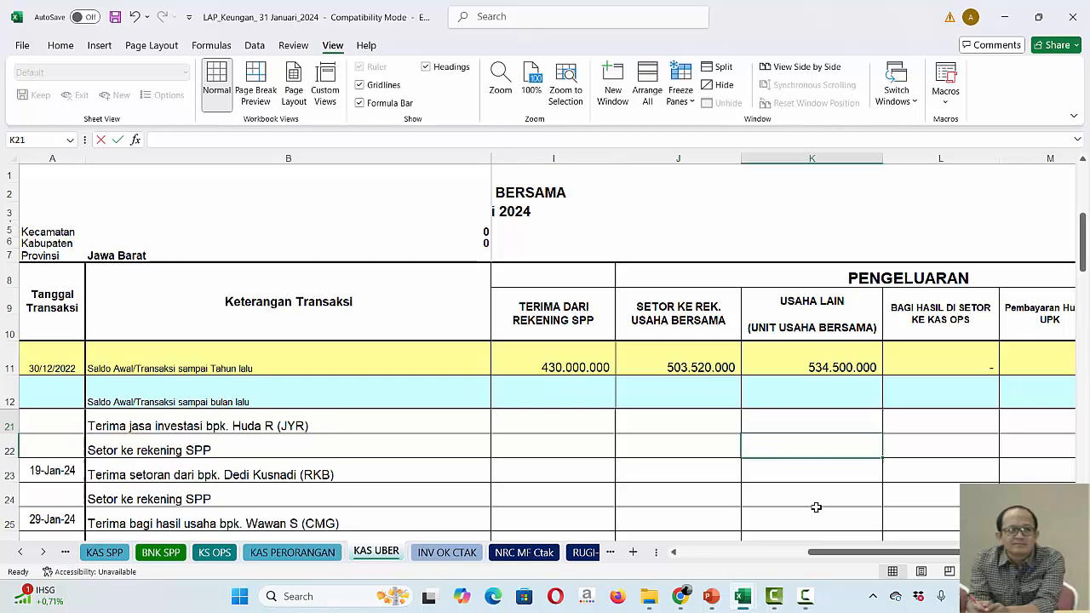
pyautogui.press('Down')
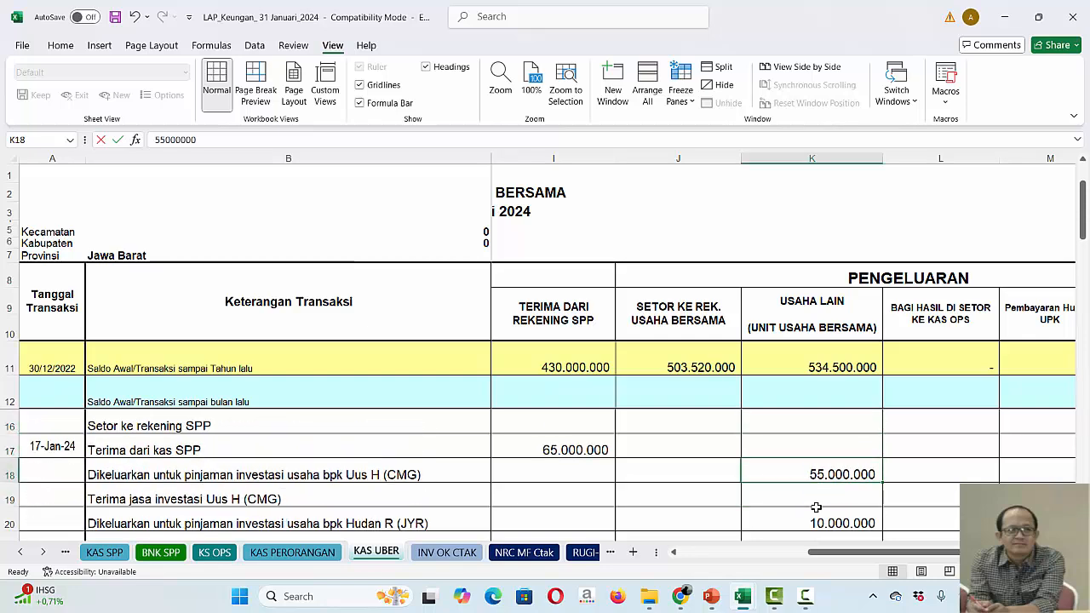
pyautogui.press('Down')
pyautogui.press('Down')
pyautogui.press('Down')
pyautogui.press('Down')
pyautogui.press('Down')
pyautogui.press('Down')
pyautogui.press('Down')
pyautogui.press('Down')
pyautogui.press('Down')
pyautogui.press('Down')
pyautogui.press('Down')
pyautogui.press('Down')
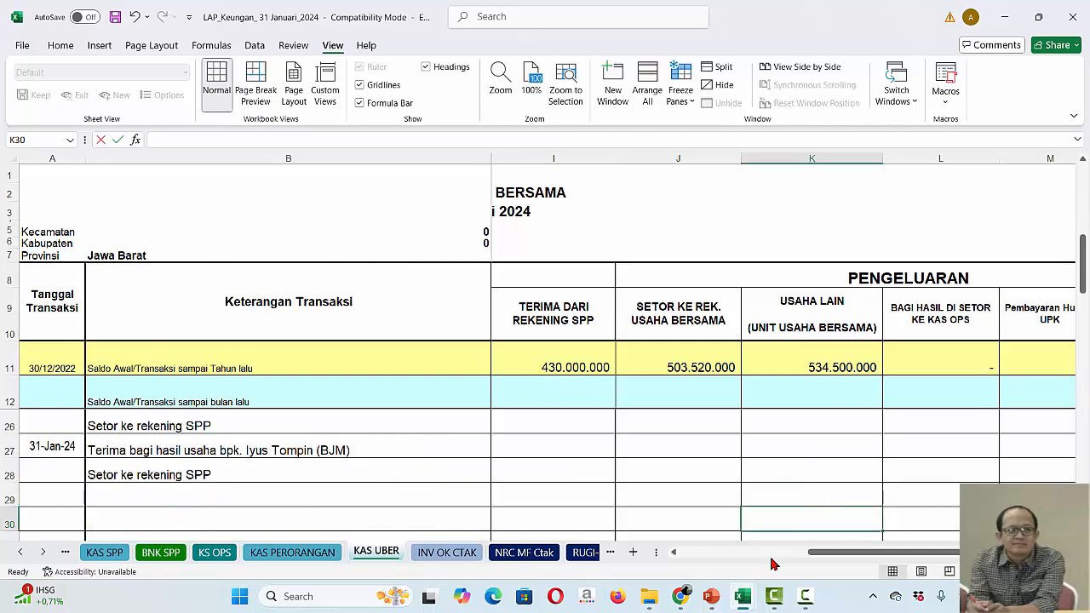
# Return to the journal workbook and enter "Pnyaluran Pinjaman Usaha Bersam u/ 2 orang" as the transaction description in H42
pyautogui.moveTo(744, 600)
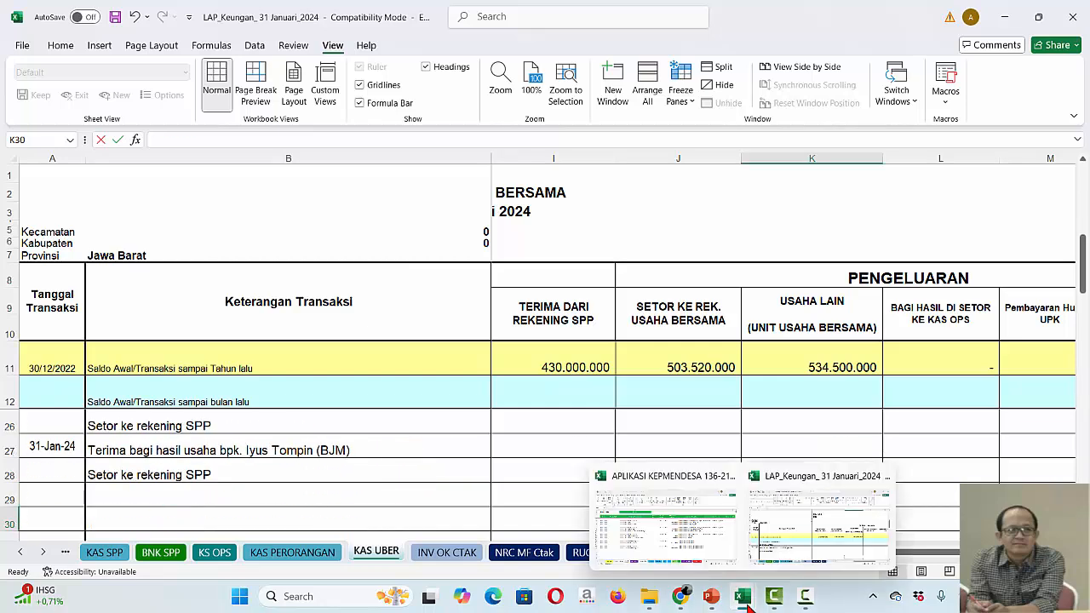
pyautogui.click(723, 540)
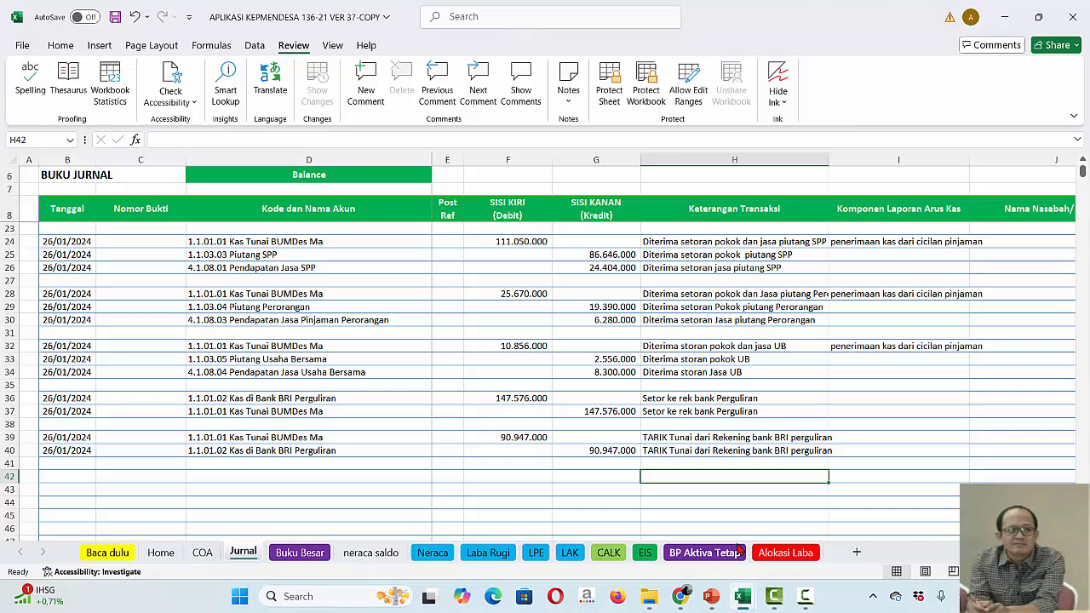
pyautogui.write('P')
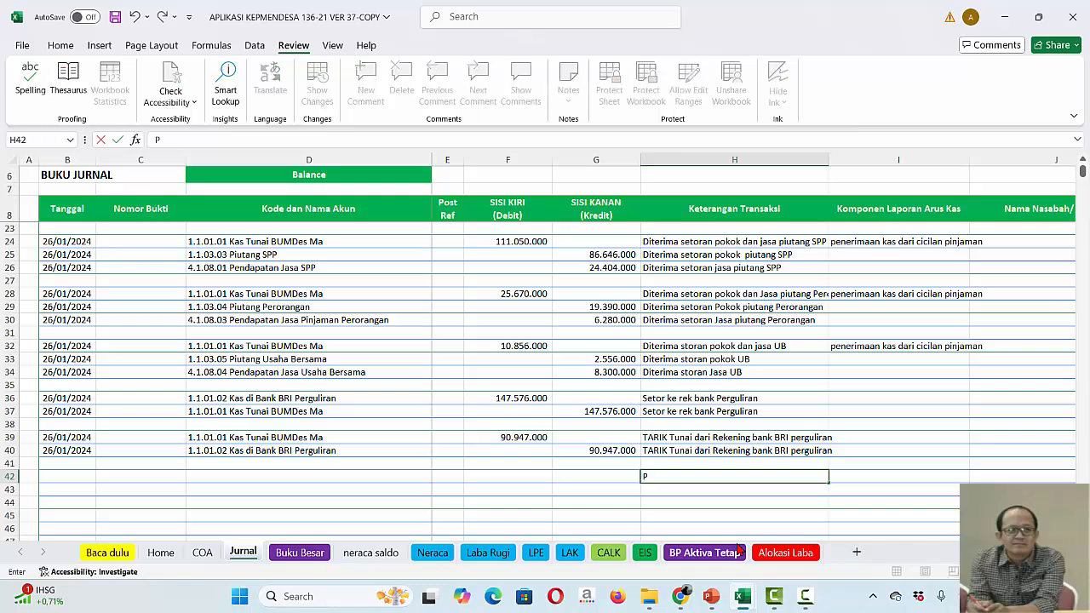
pyautogui.write('nyaluran Pinjaman U')
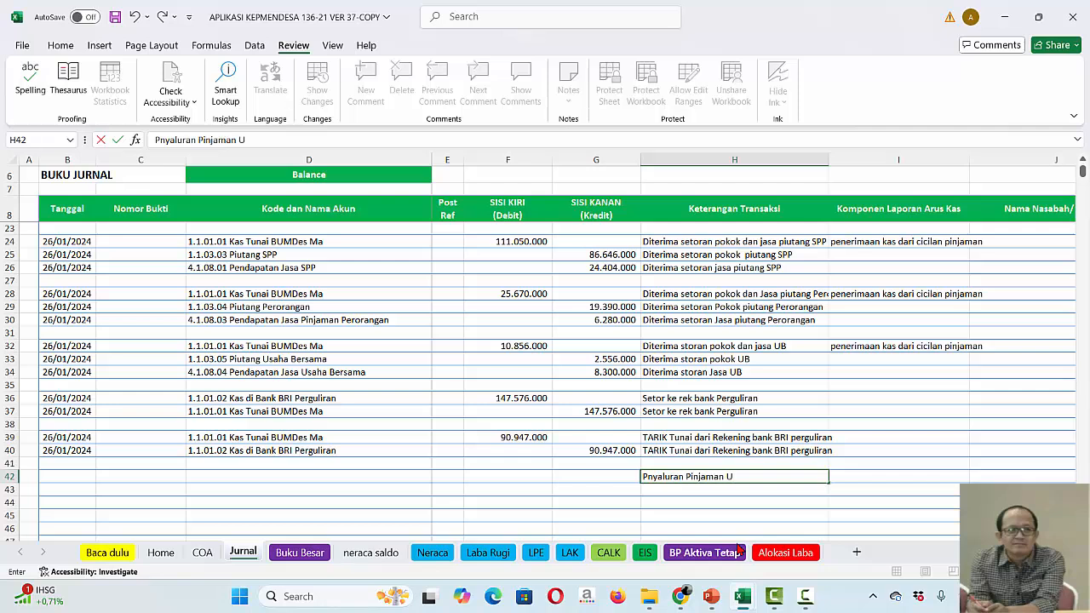
pyautogui.write('saha Bersam u/ 2 orang')
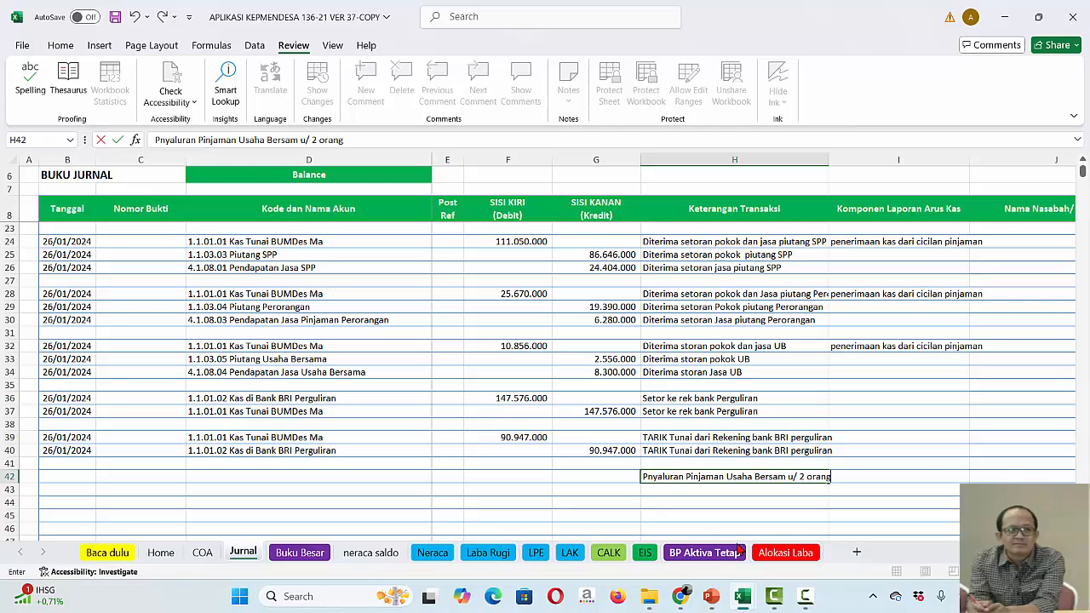
pyautogui.hotkey('ctrl', 'Return')
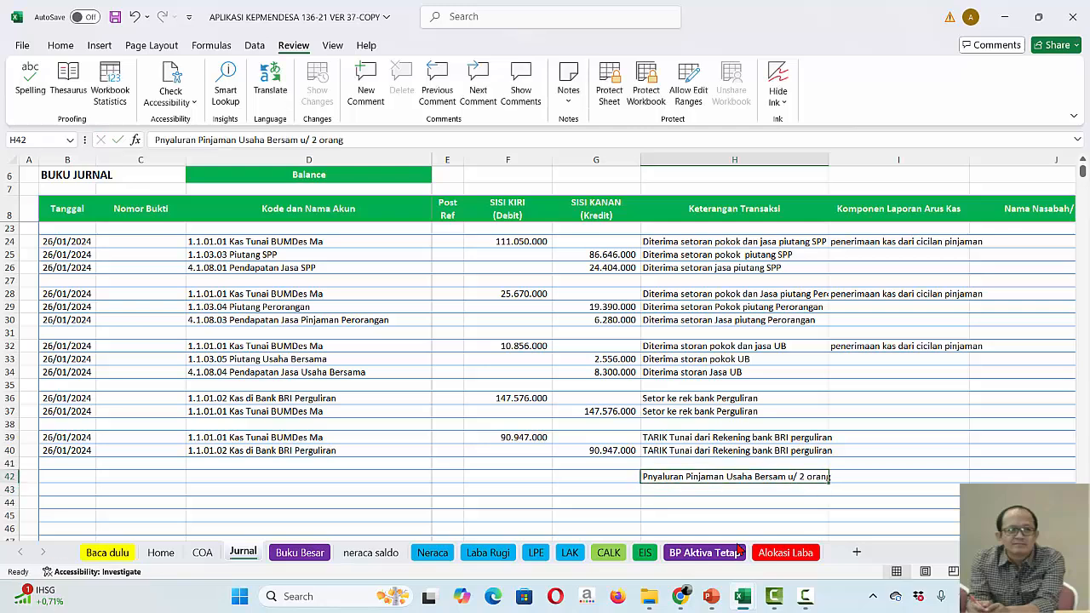
# Copy the loan disbursement description from H42 into H43
pyautogui.hotkey('ctrl', 'c')
pyautogui.press('Down')
pyautogui.press('Return')
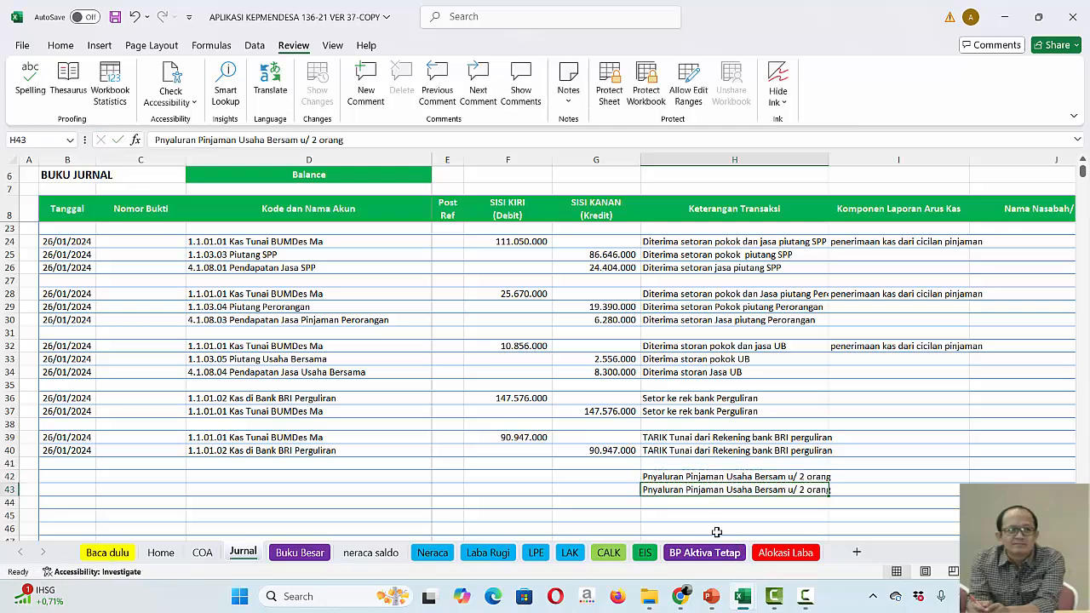
# Link debit cell F42 to the monthly Usaha Lain total in cell K39 of KAS UBER in the LAP_Keungan_ 31 Januari_2024 workbook
pyautogui.click(508, 478)
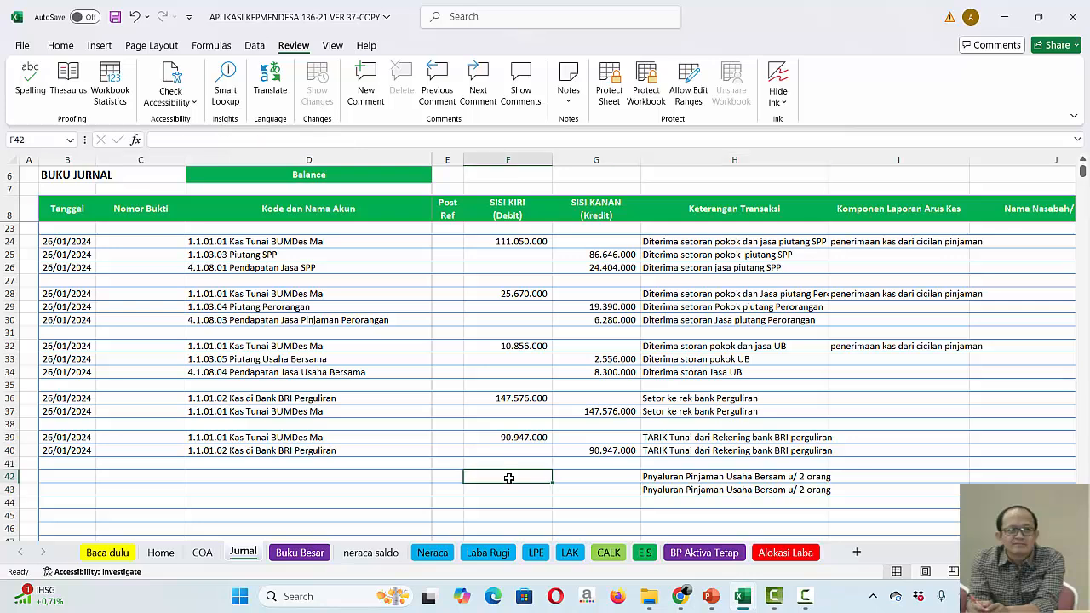
pyautogui.write('=')
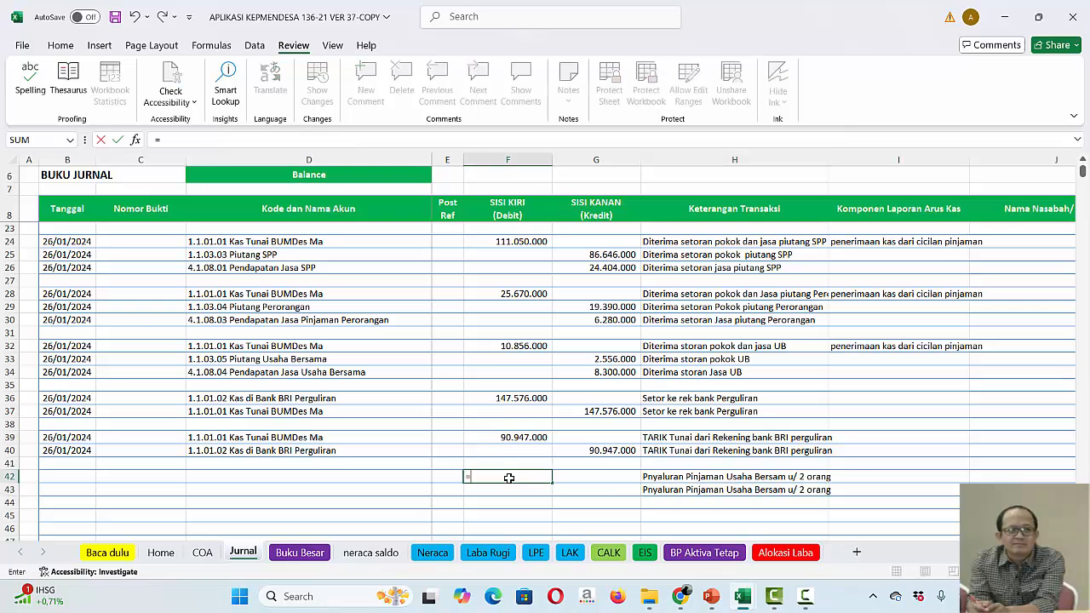
pyautogui.moveTo(649, 596)
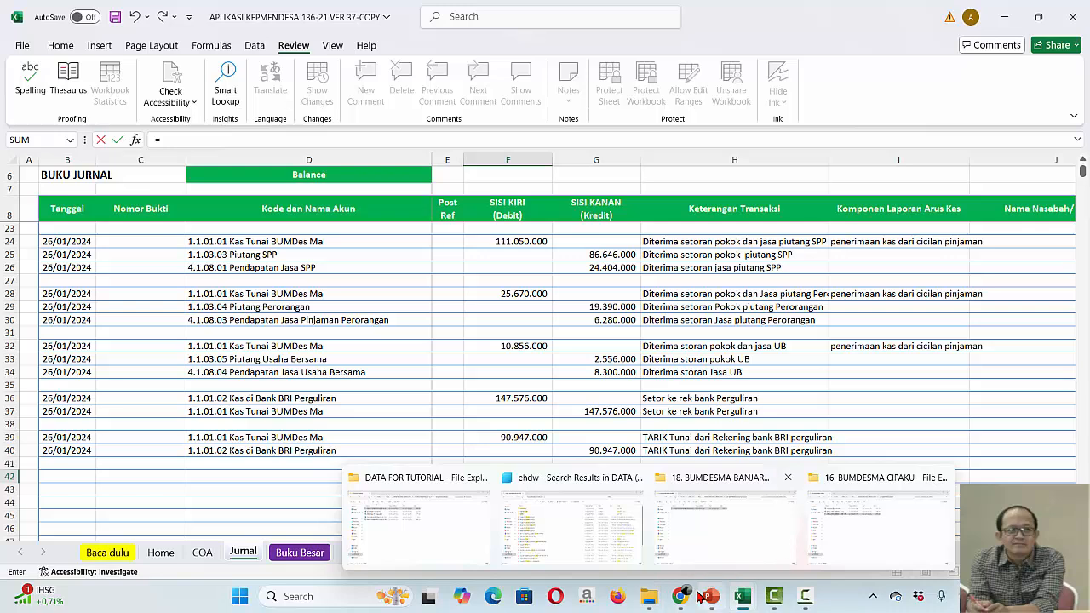
pyautogui.moveTo(742, 596)
pyautogui.click(799, 534)
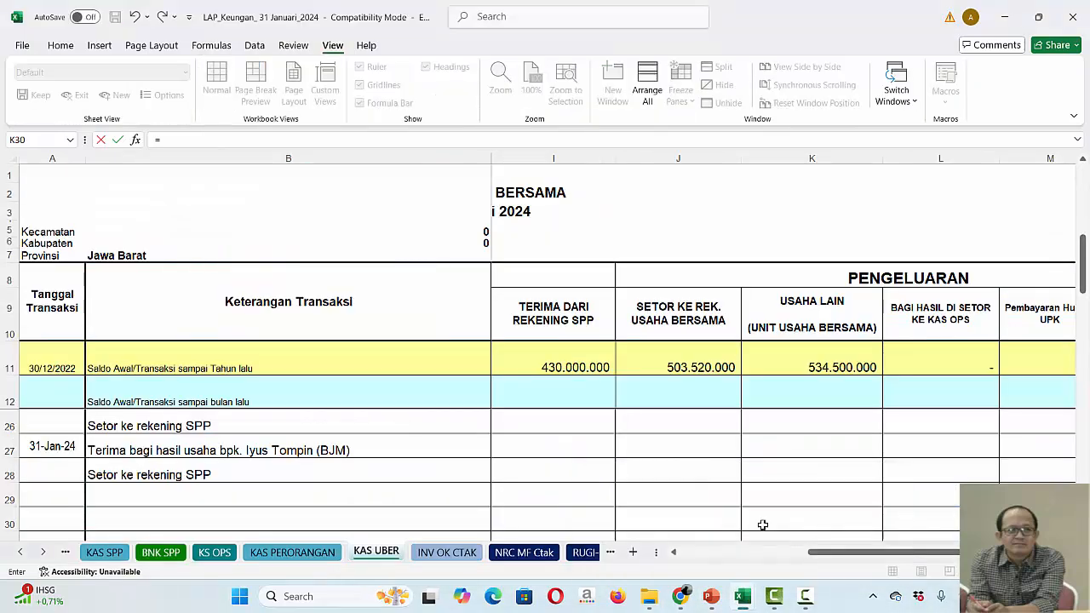
pyautogui.click(823, 520)
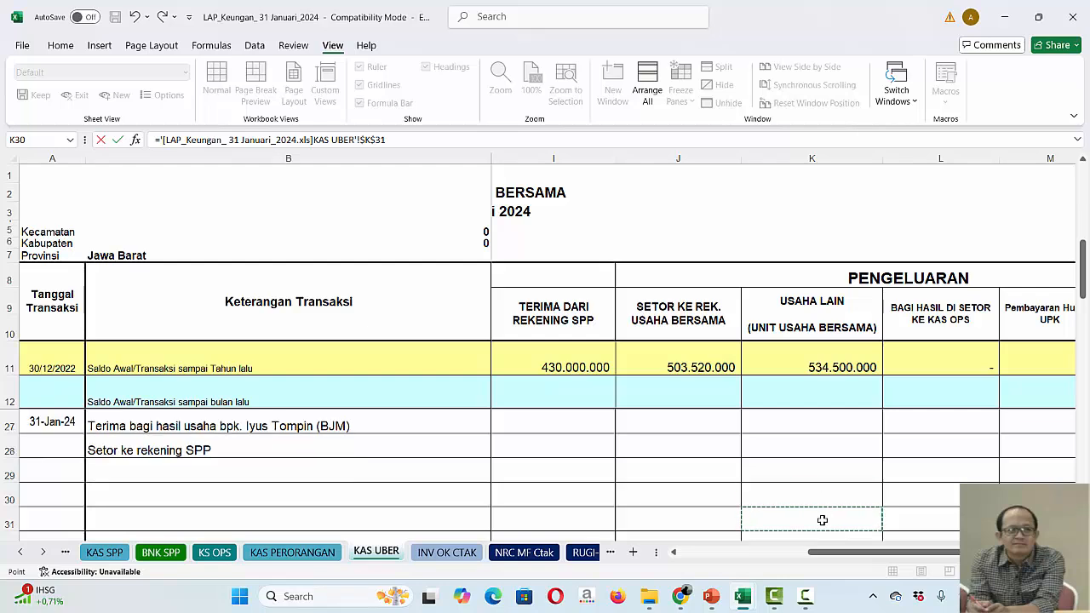
pyautogui.scroll(-5, 822, 519)
pyautogui.click(822, 517)
pyautogui.press('Up')
pyautogui.press('Up')
pyautogui.press('Up')
pyautogui.press('Up')
pyautogui.press('Up')
pyautogui.press('Up')
pyautogui.press('Up')
pyautogui.press('Up')
pyautogui.press('Up')
pyautogui.press('Up')
pyautogui.press('Up')
pyautogui.press('Up')
pyautogui.press('Up')
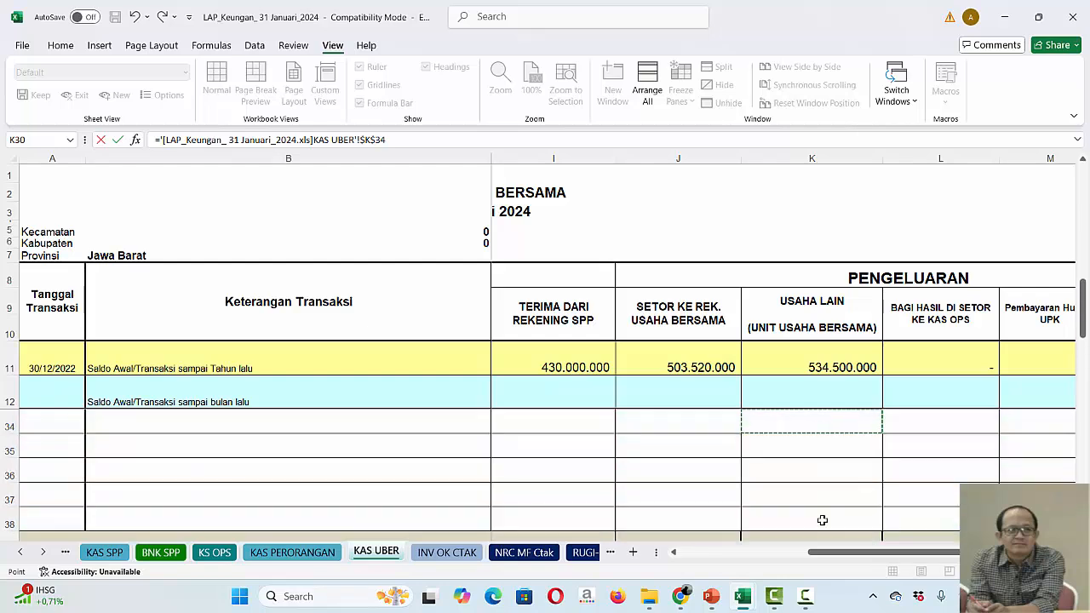
pyautogui.press('Down')
pyautogui.press('Down')
pyautogui.press('Down')
pyautogui.press('Down')
pyautogui.press('Down')
pyautogui.press('Down')
pyautogui.press('Down')
pyautogui.press('Up')
pyautogui.press('Up')
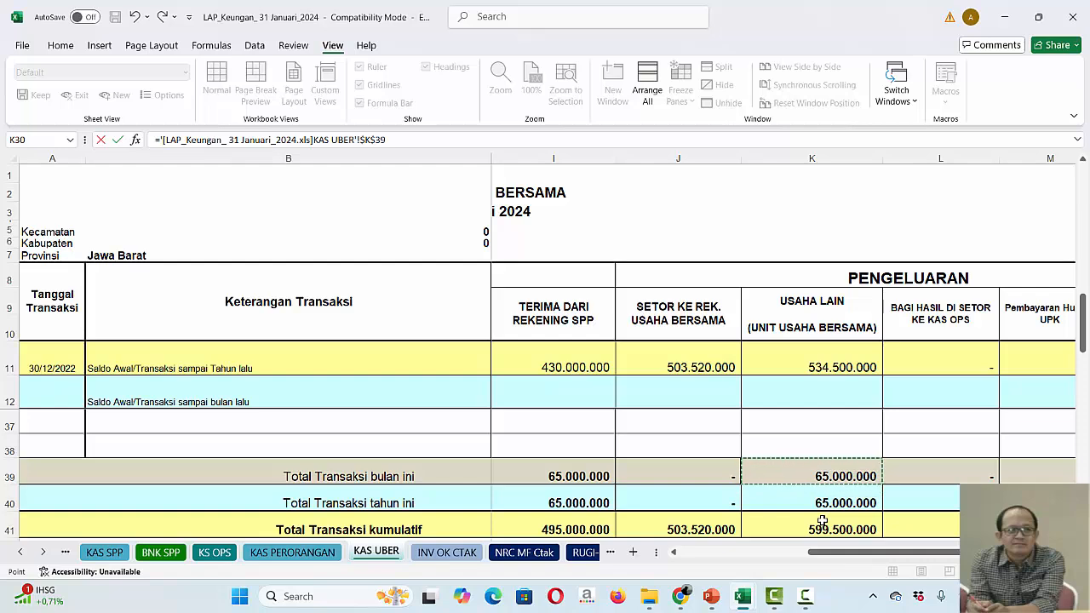
pyautogui.press('Return')
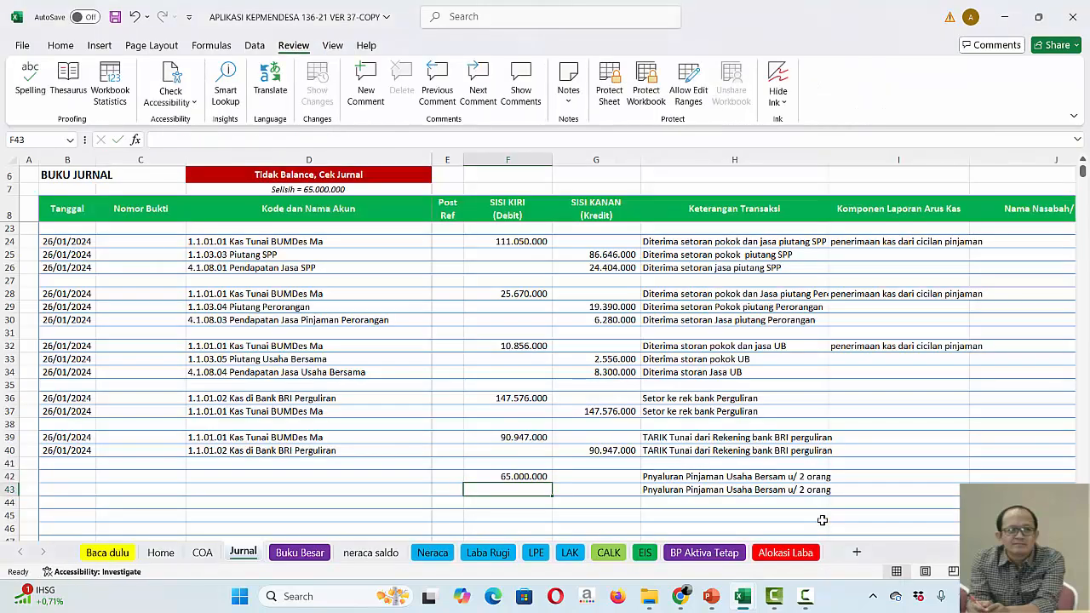
# Set credit cell G43 equal to the loan disbursement debit in F42
pyautogui.click(610, 490)
pyautogui.write('=')
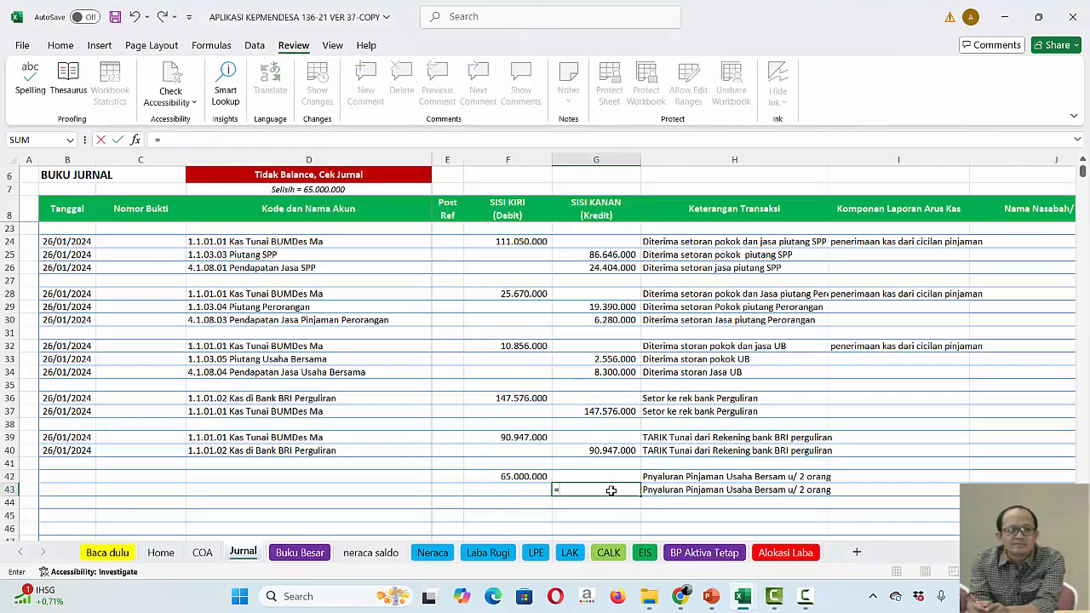
pyautogui.click(538, 475)
pyautogui.press('Return')
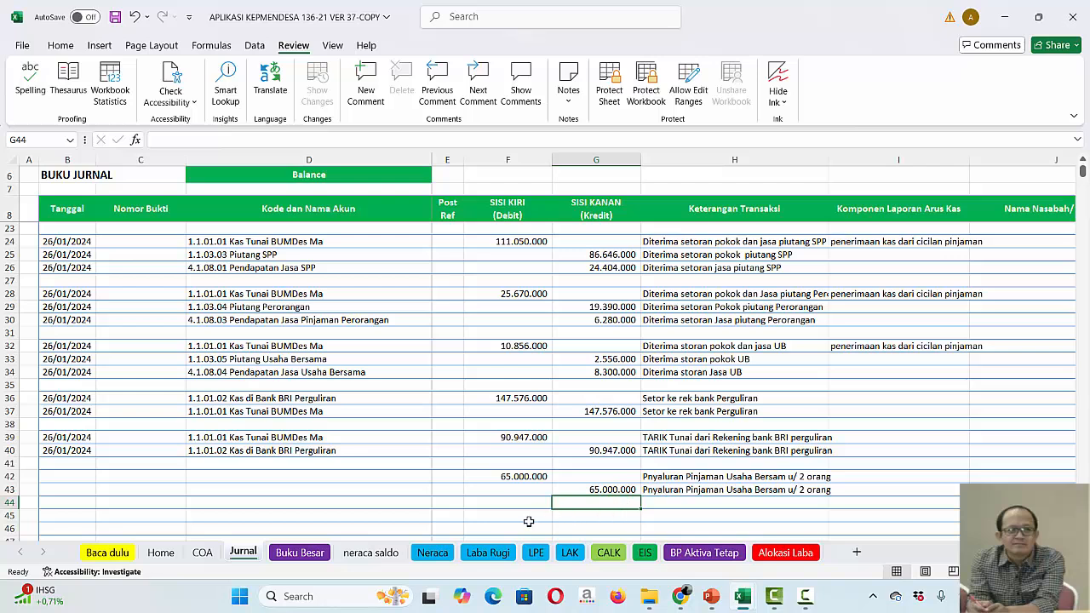
# Look up "bersam" for the account in D42 and choose 1.1.03.05 Piutang Usaha Bersama
pyautogui.click(290, 477)
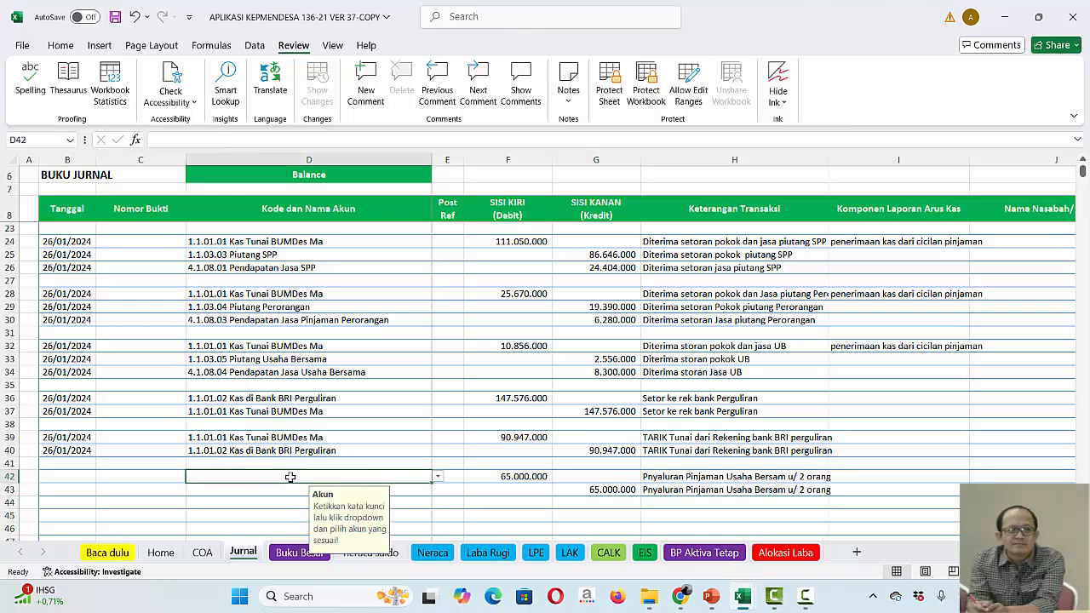
pyautogui.write('pi')
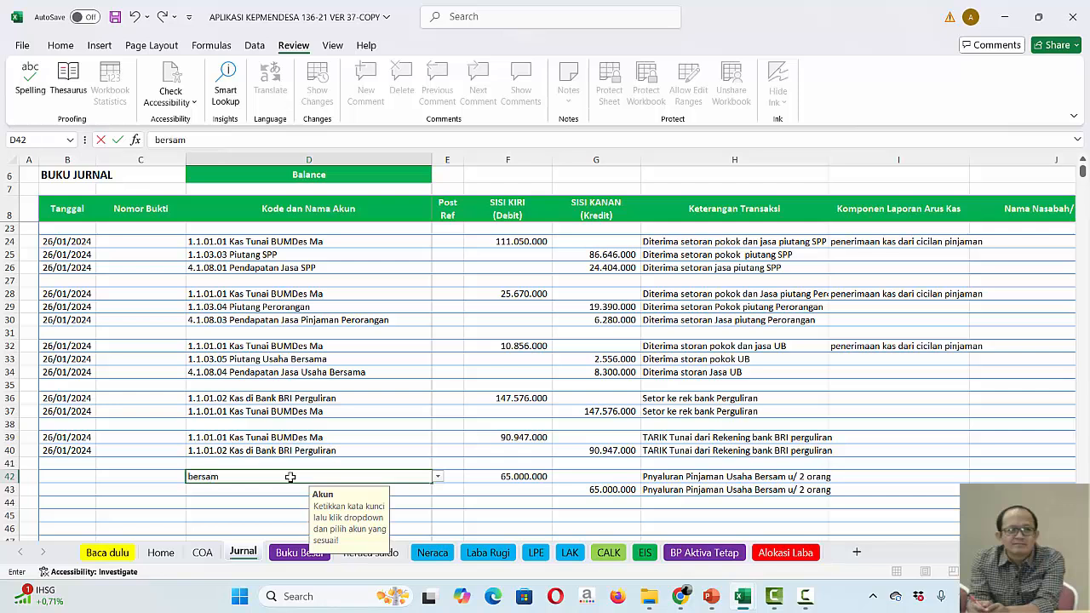
pyautogui.click(437, 478)
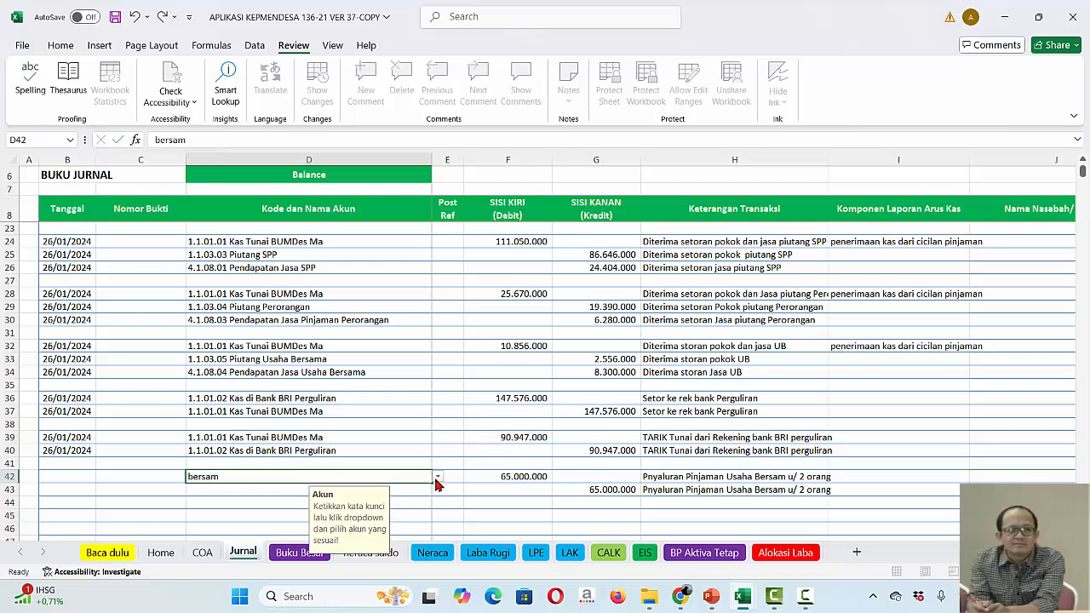
pyautogui.click(437, 478)
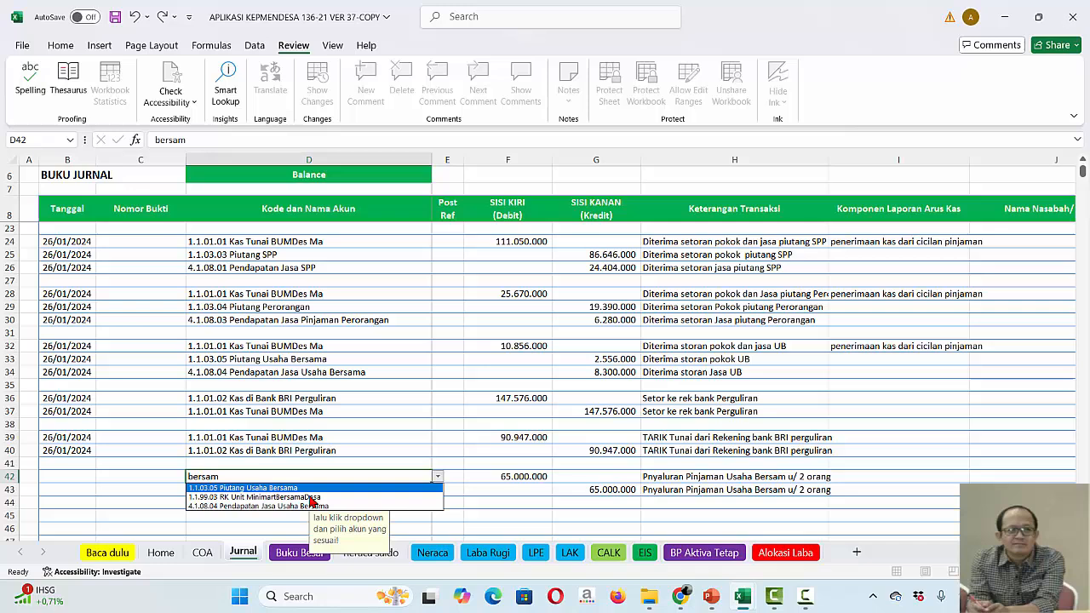
pyautogui.click(290, 490)
# Copy the account 1.1.01.02 Kas di Bank BRI Perguliran from D40 into D43
pyautogui.click(290, 451)
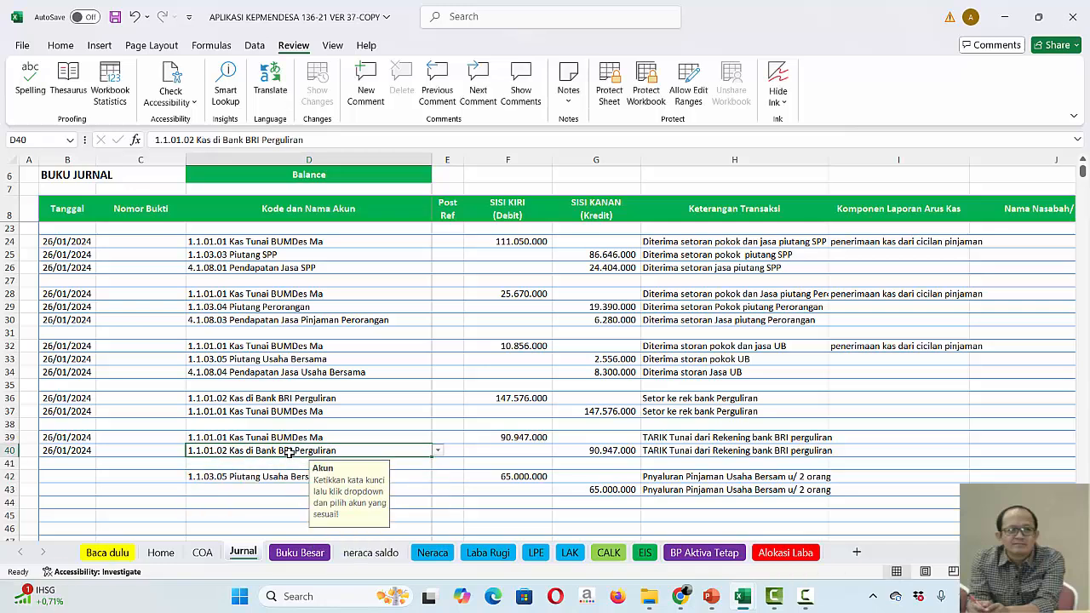
pyautogui.hotkey('ctrl', 'c')
pyautogui.press('Down')
pyautogui.press('Down')
pyautogui.press('Down')
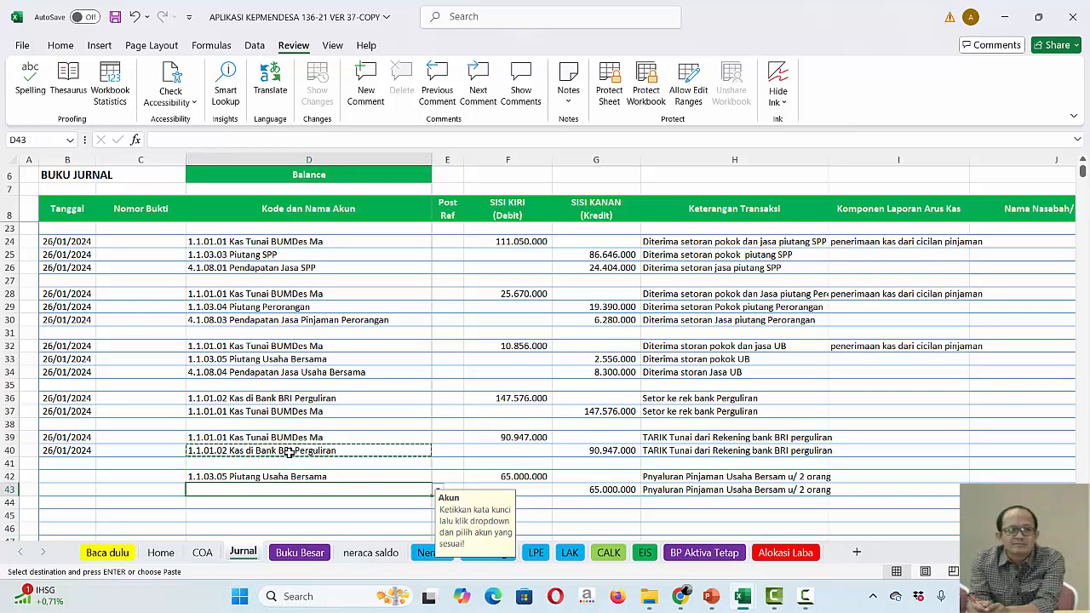
pyautogui.press('Return')
# Copy the 26/01/2024 dates from B39:B40 to the loan disbursement rows B42:B43
pyautogui.moveTo(92, 447); pyautogui.dragTo(87, 437)
pyautogui.hotkey('ctrl', 'c')
pyautogui.press('Down')
pyautogui.press('Down')
pyautogui.press('Down')
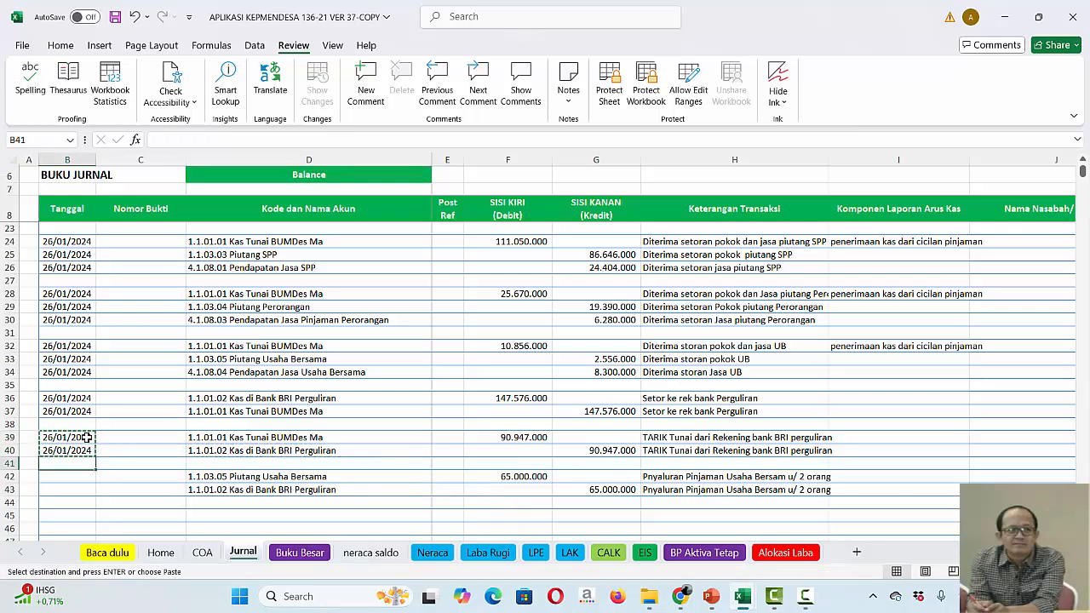
pyautogui.press('Return')
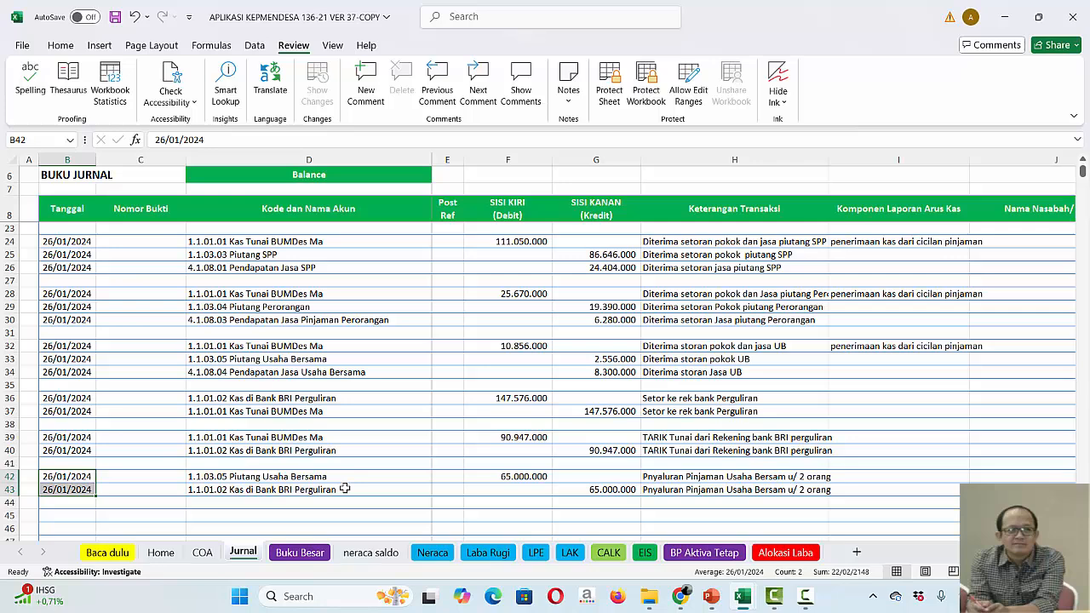
# Set the cash flow component in I43 to Pengeluaran kas untuk pinjaman under Kas_Keluar_Operasi, and save the workbook
pyautogui.click(900, 490)
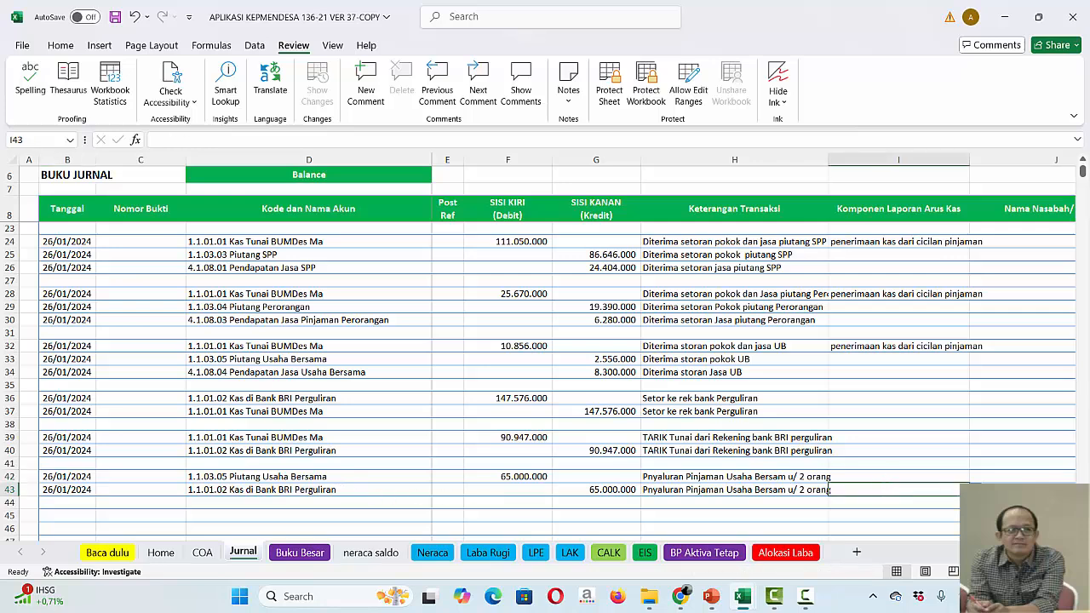
pyautogui.press('Down')
pyautogui.press('Down')
pyautogui.press('Down')
pyautogui.press('Down')
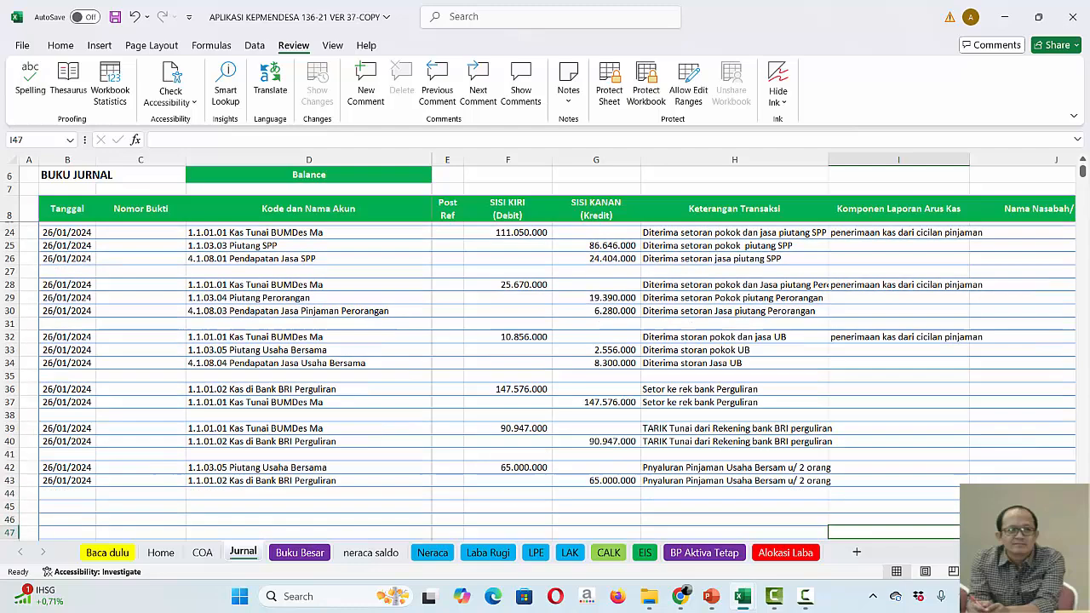
pyautogui.scroll(-1, 927, 445)
pyautogui.click(922, 435)
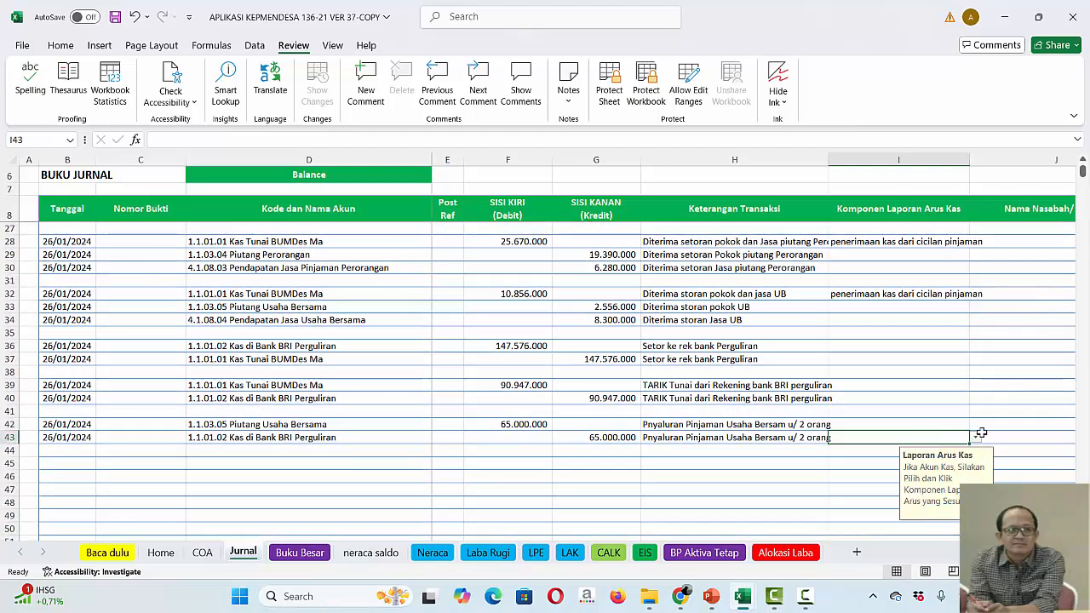
pyautogui.click(976, 438)
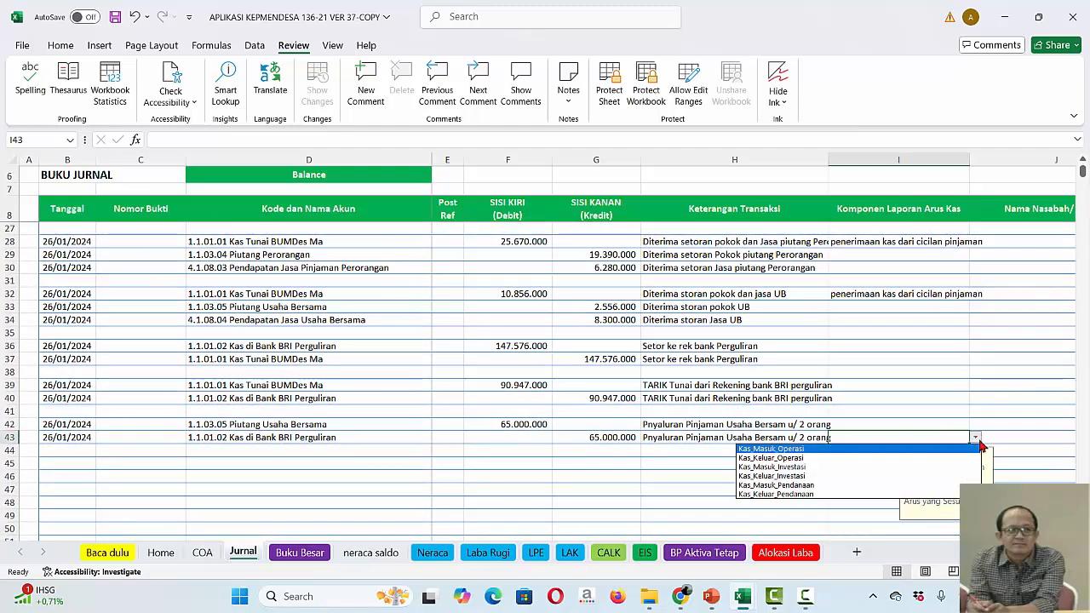
pyautogui.click(833, 461)
pyautogui.click(977, 437)
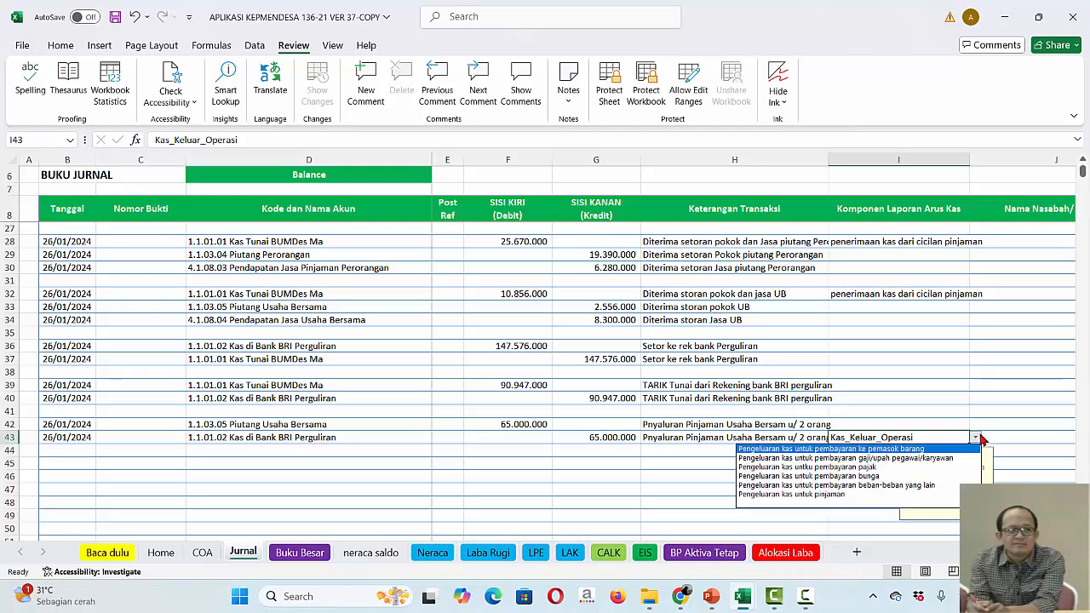
pyautogui.click(834, 496)
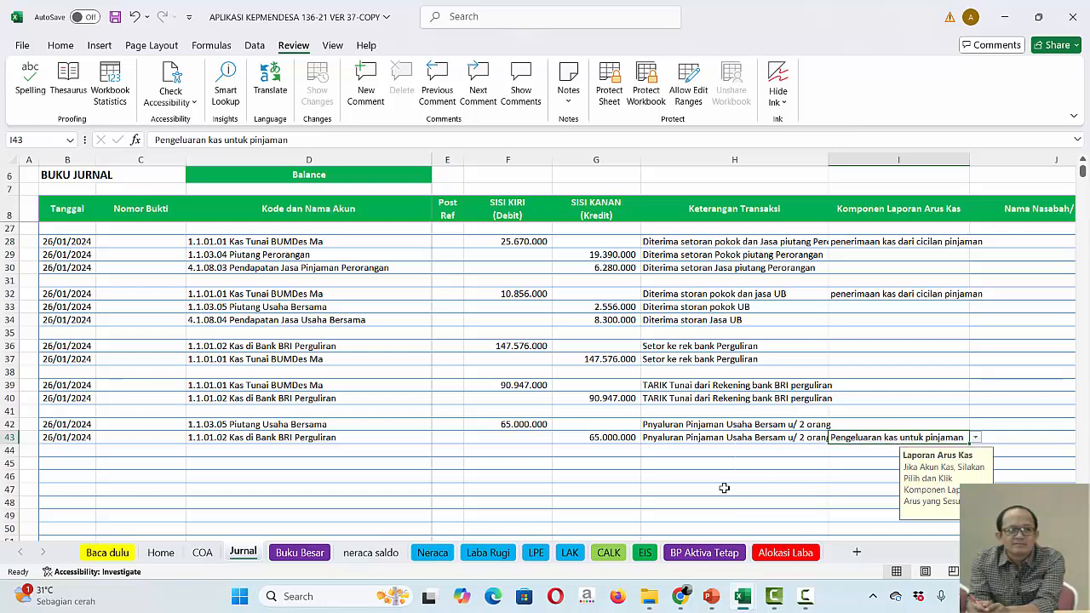
pyautogui.hotkey('ctrl', 's')
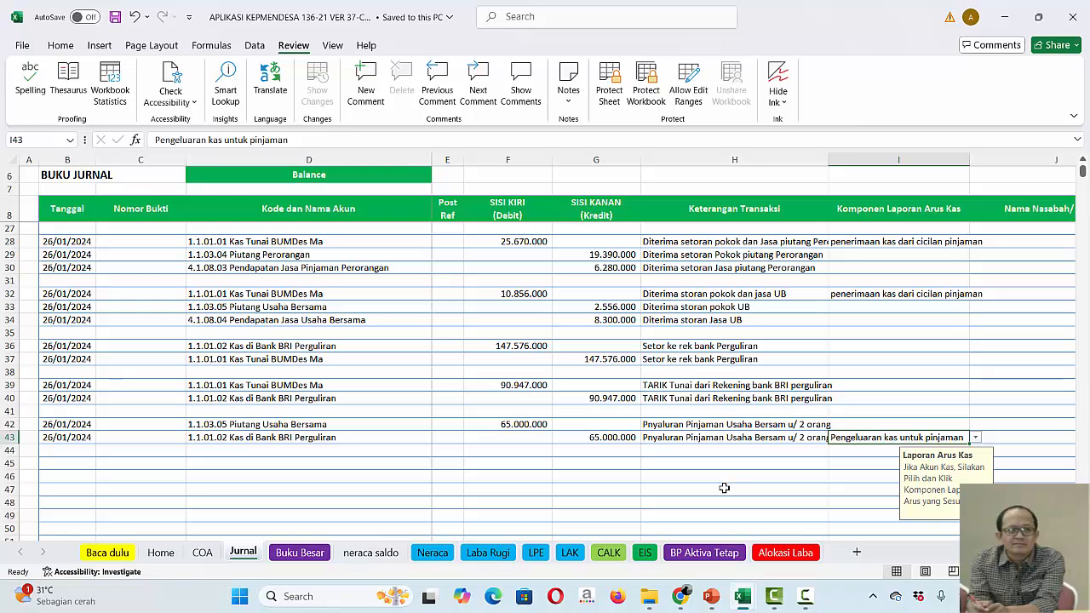
# Switch to the LAP_Keungan_ 31 Januari_2024 workbook and examine this month's Lain-lain and Honor Pengurus expense totals in KS OPS
pyautogui.moveTo(748, 597)
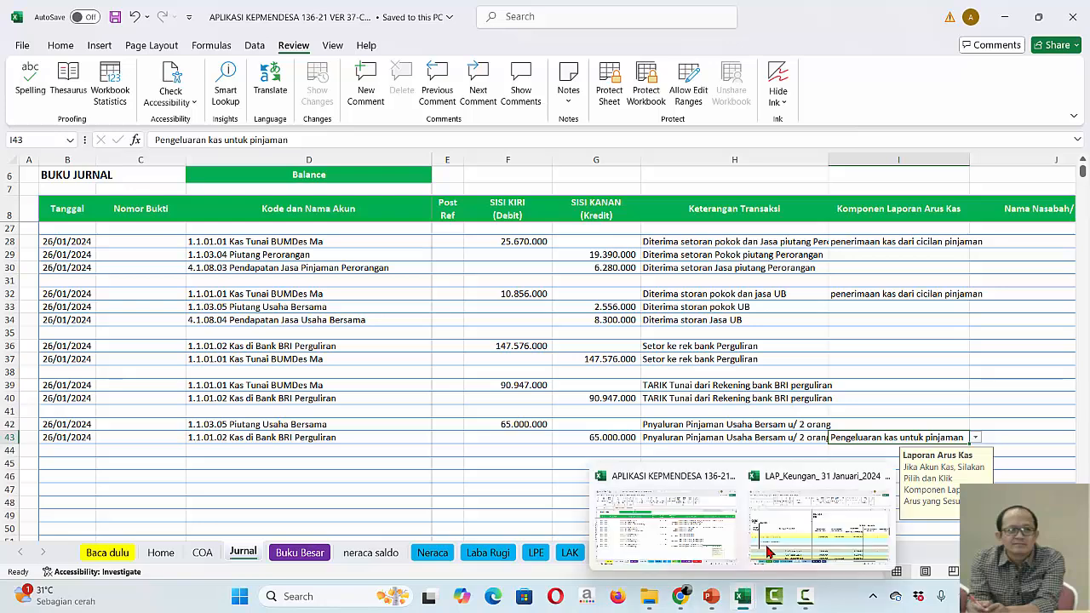
pyautogui.click(817, 533)
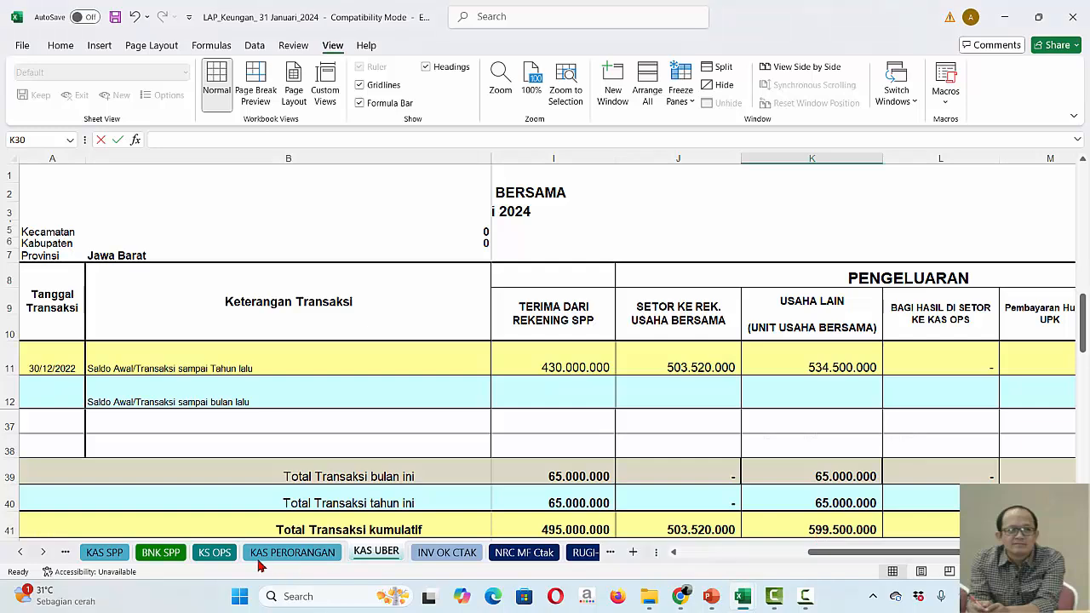
pyautogui.click(214, 552)
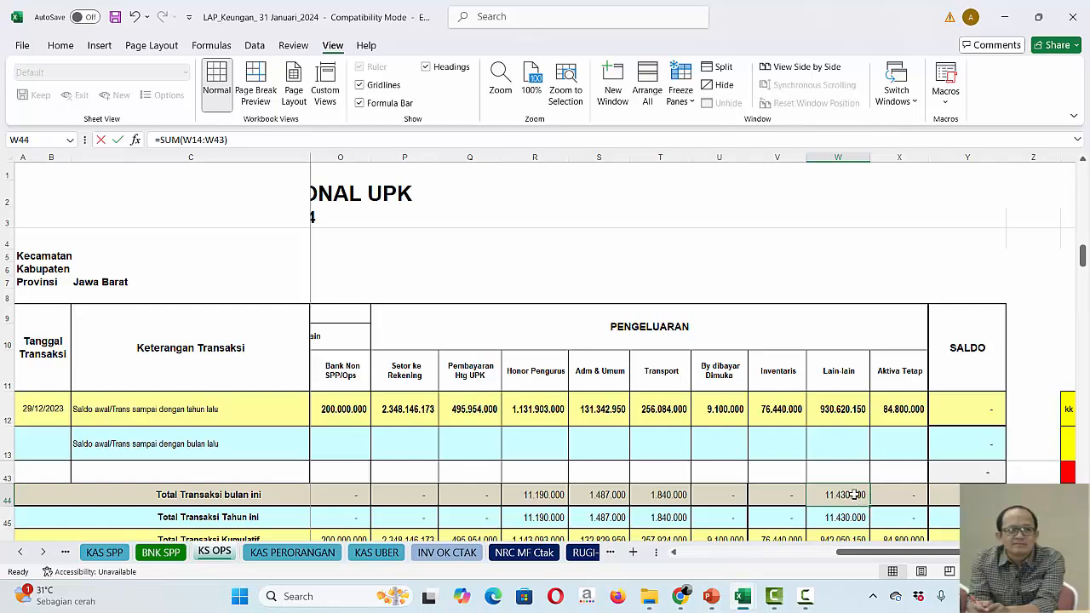
pyautogui.click(549, 496)
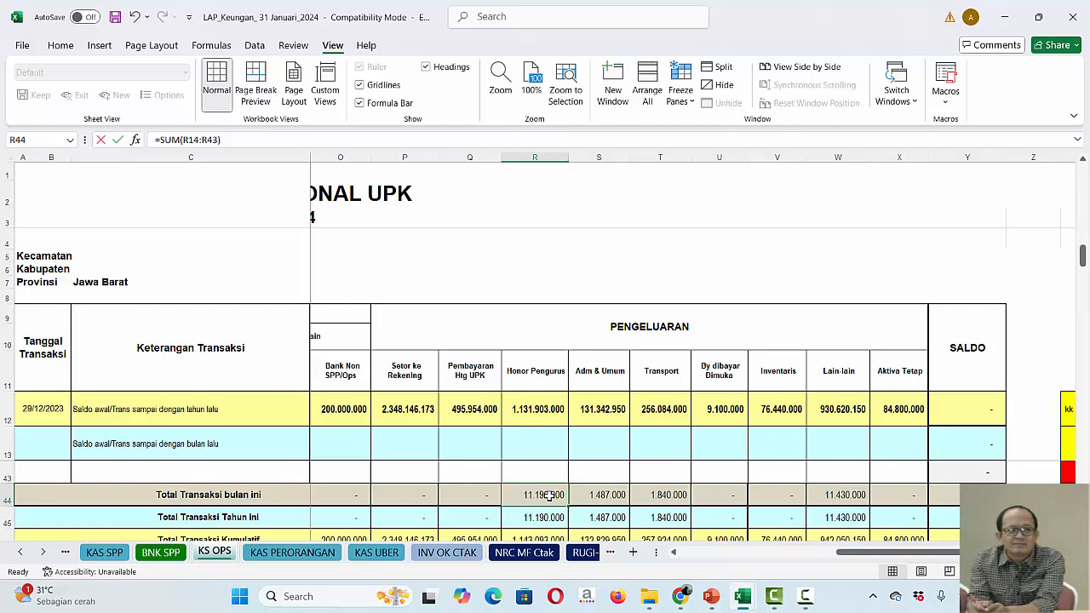
# Return to the journal workbook and replace the credit account in D43 with 1.1.01.01 Kas Tunai BUMDes Ma copied from D39
pyautogui.moveTo(742, 598)
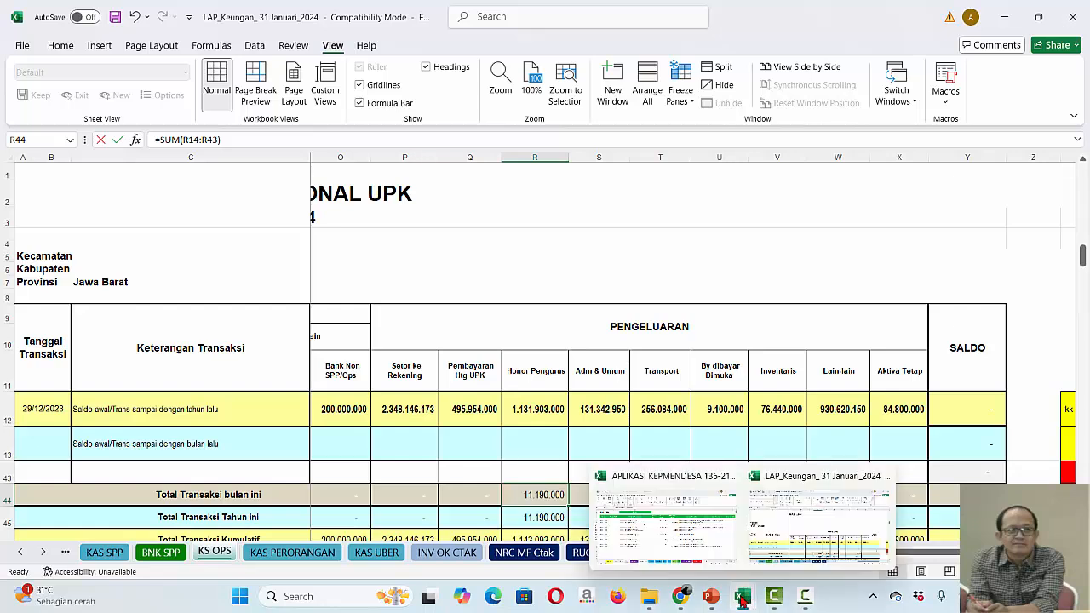
pyautogui.click(697, 552)
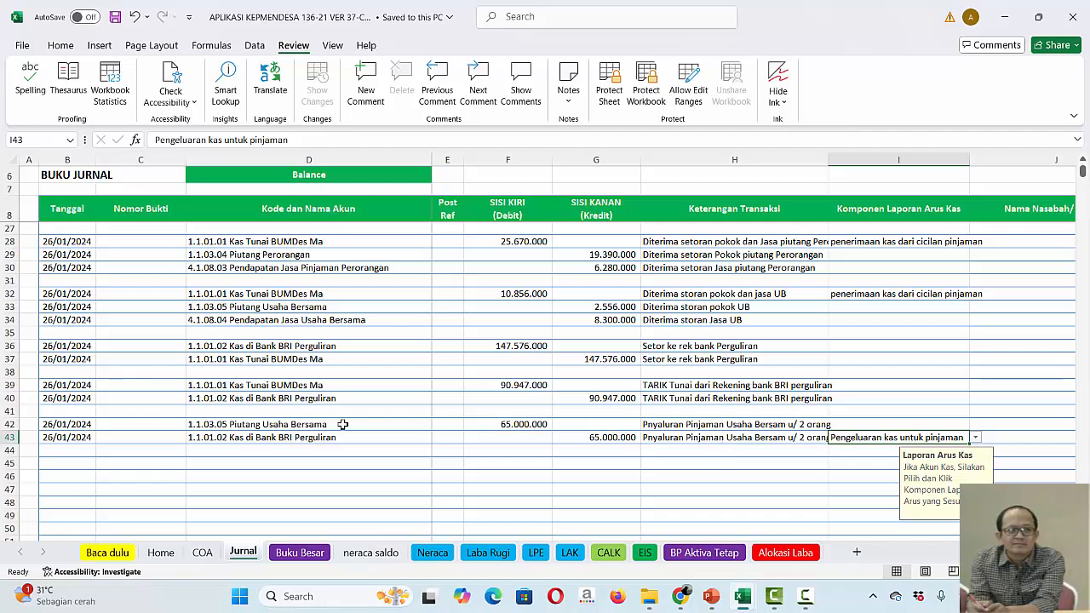
pyautogui.click(266, 428)
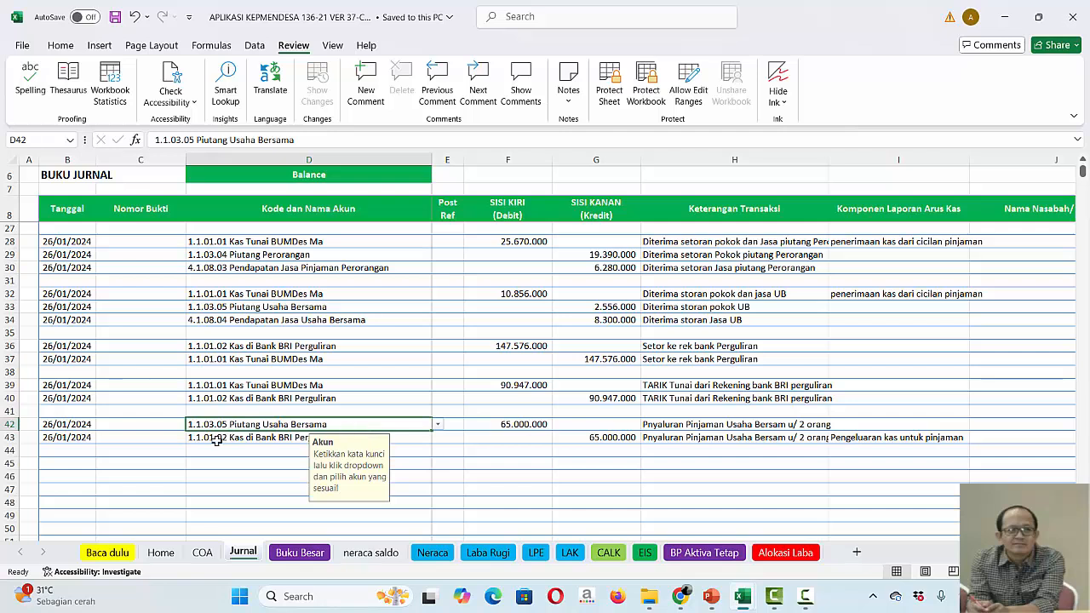
pyautogui.click(260, 436)
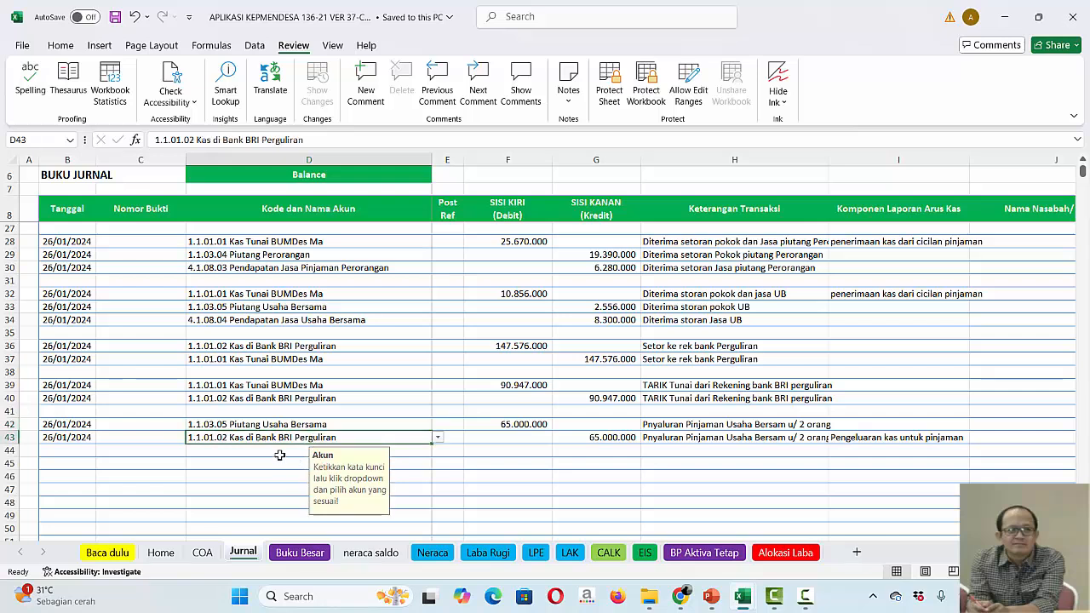
pyautogui.click(301, 386)
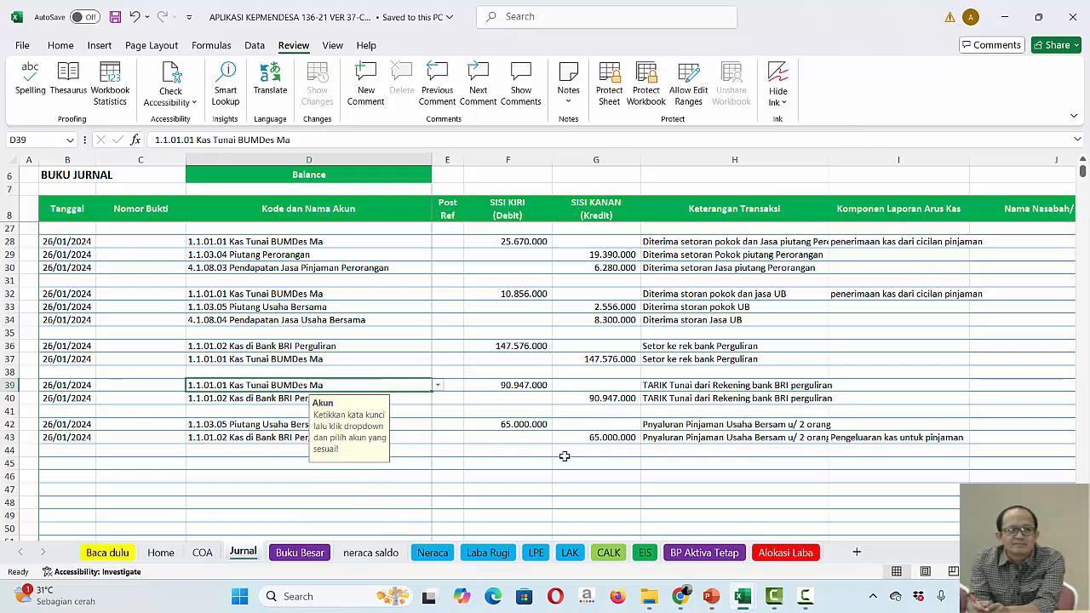
pyautogui.hotkey('ctrl', 'c')
pyautogui.press('Down')
pyautogui.press('Down')
pyautogui.press('Down')
pyautogui.press('Down')
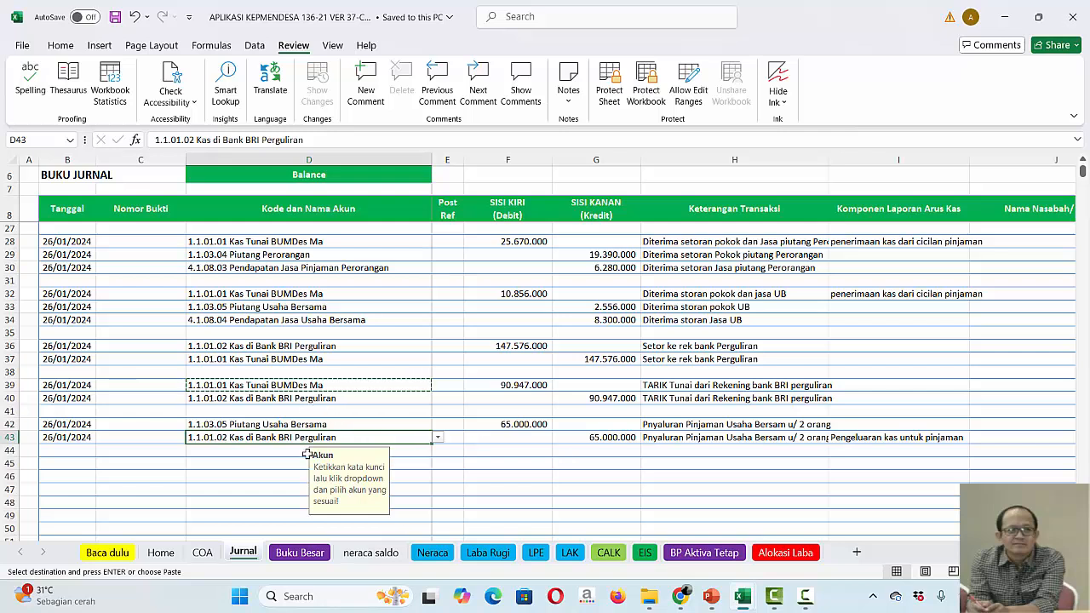
pyautogui.press('Return')
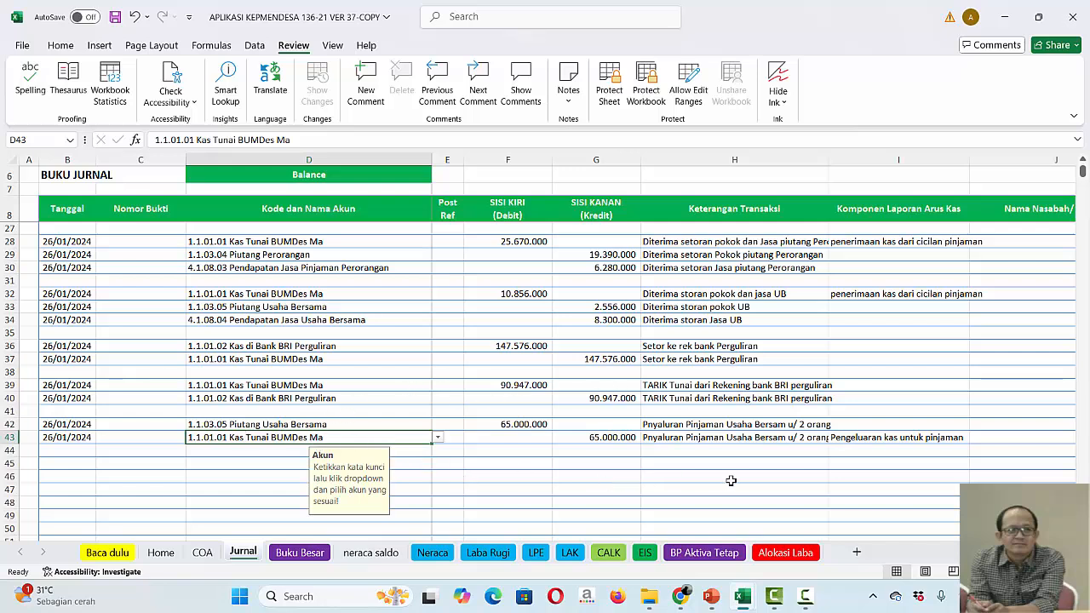
# Enter "Gaji dan Tunjangan Pengurus" as the transaction description in H45 and copy it into H46
pyautogui.click(614, 463)
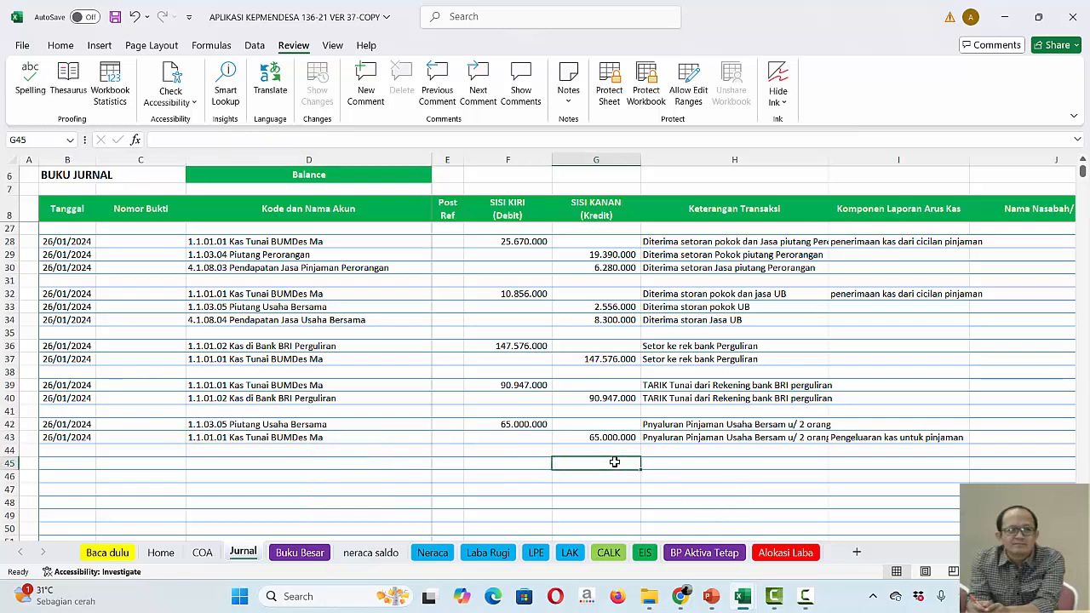
pyautogui.click(674, 463)
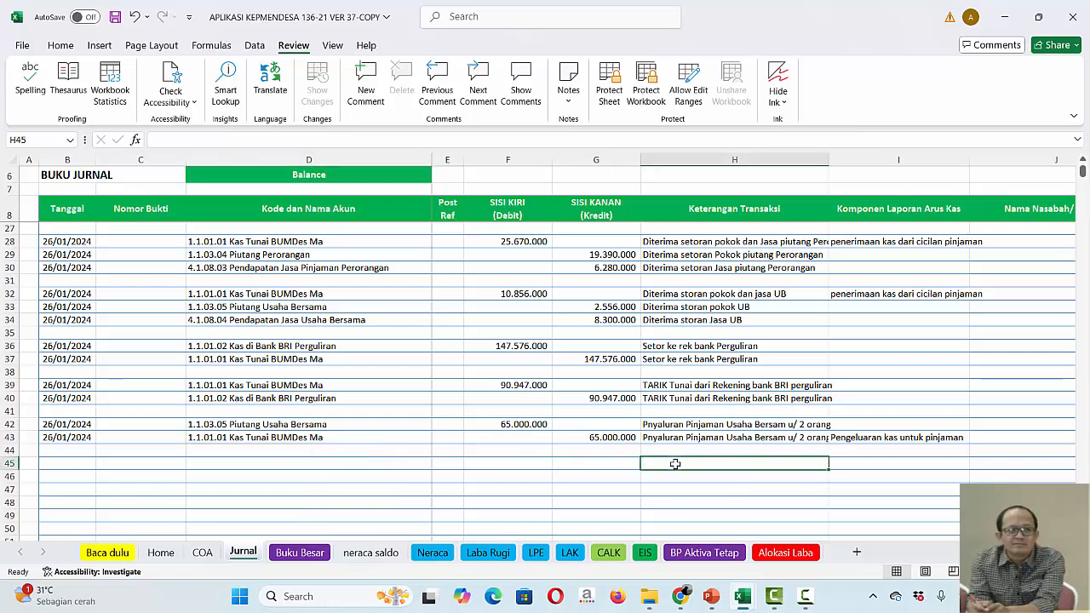
pyautogui.write('Gaji dan')
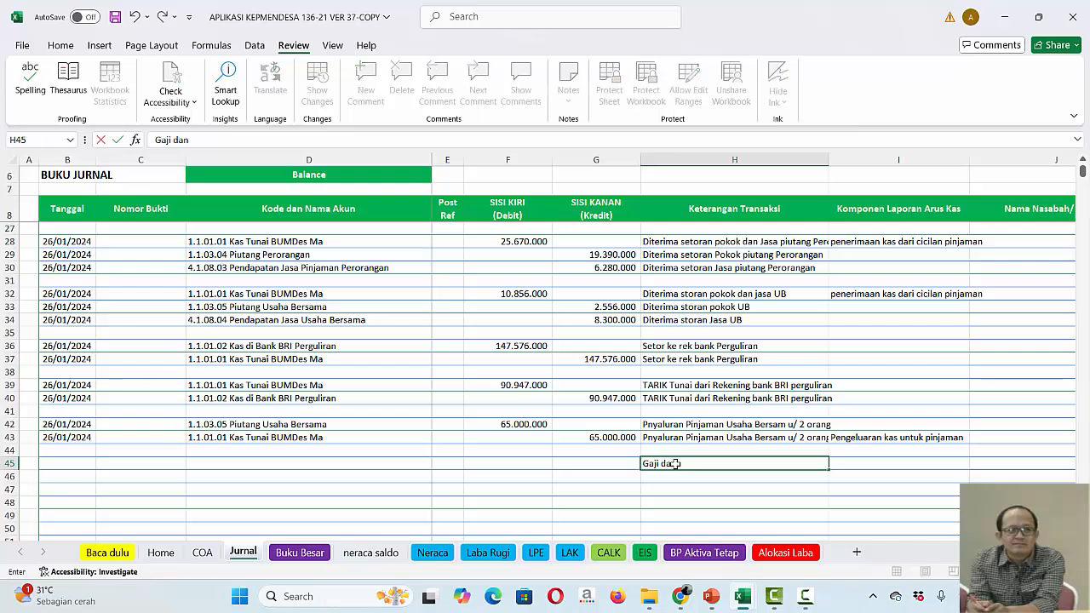
pyautogui.write(' Tunjangan Penguru')
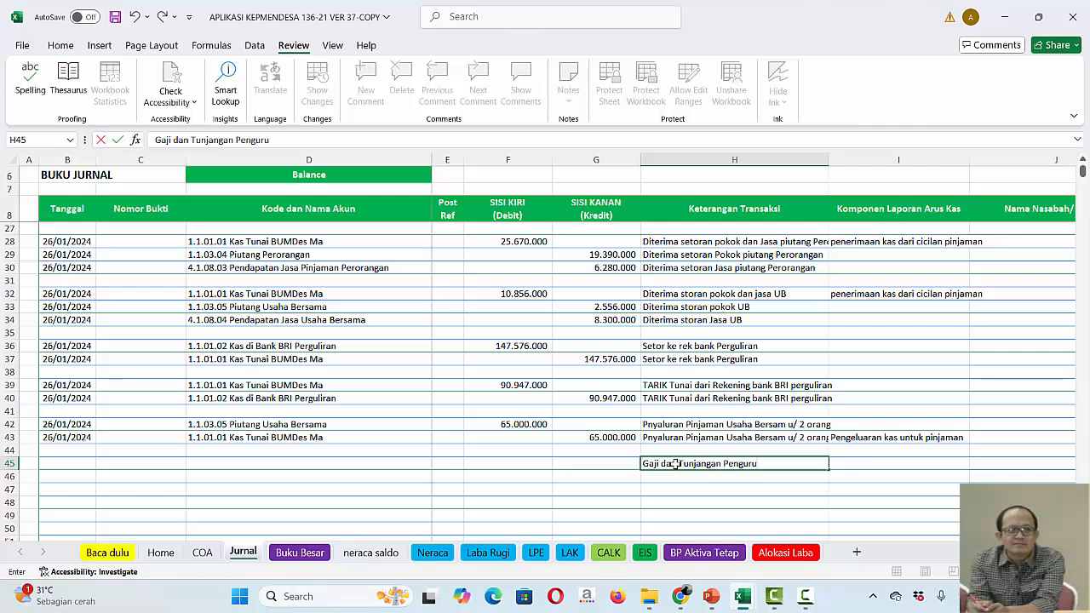
pyautogui.write('s')
pyautogui.hotkey('ctrl', 'Return')
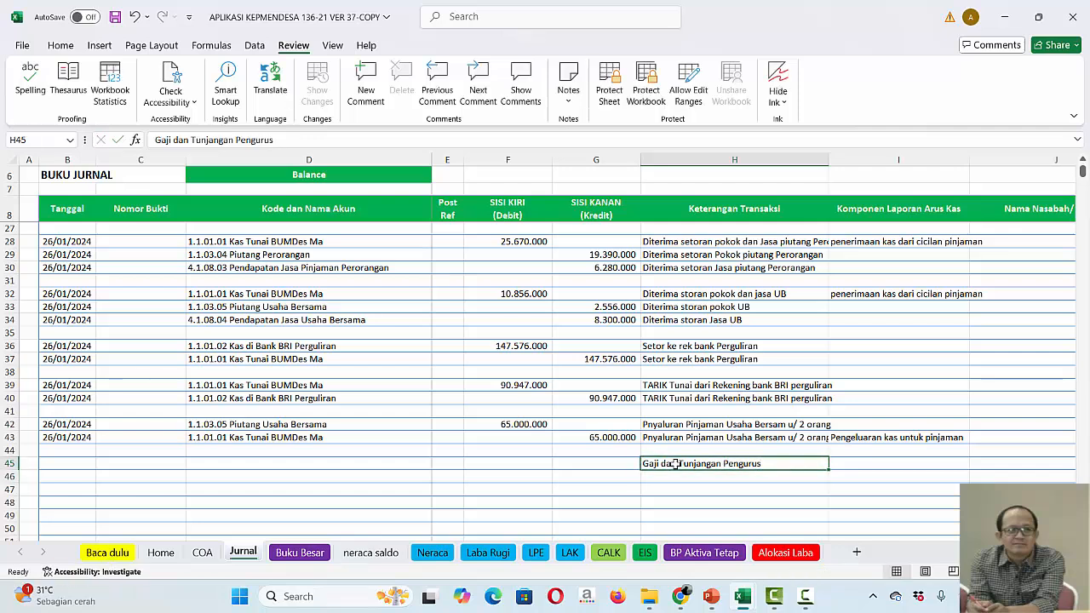
pyautogui.hotkey('ctrl', 'c')
pyautogui.press('Down')
pyautogui.hotkey('ctrl', 'v')
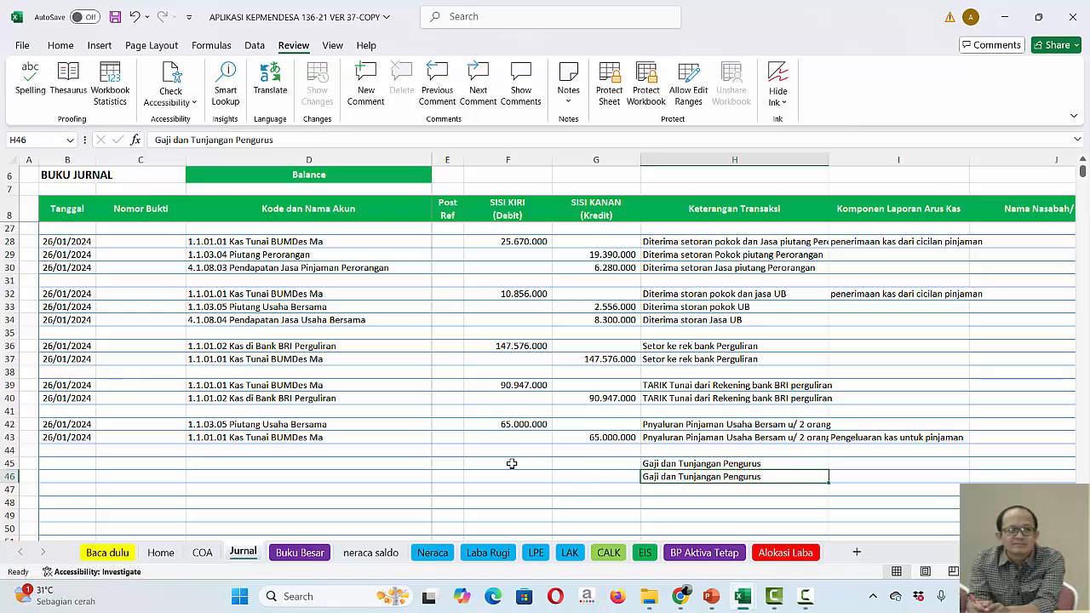
# Link the debit amount in F45 to this month's Honor Pengurus total in KS OPS of the LAP_Keungan_ 31 Januari_2024 workbook
pyautogui.click(511, 463)
pyautogui.write('=')
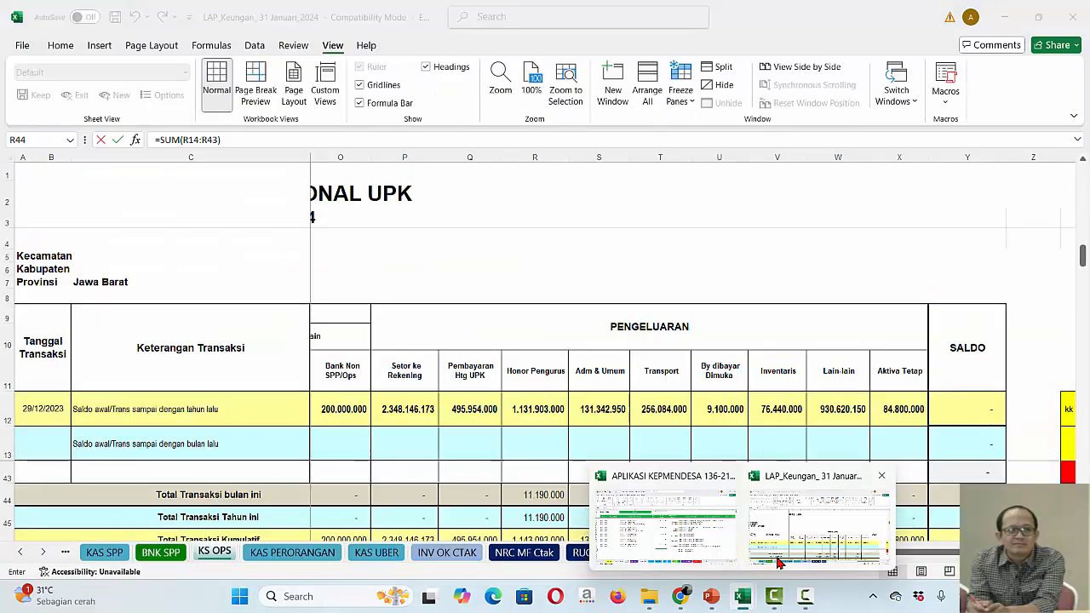
pyautogui.click(777, 558)
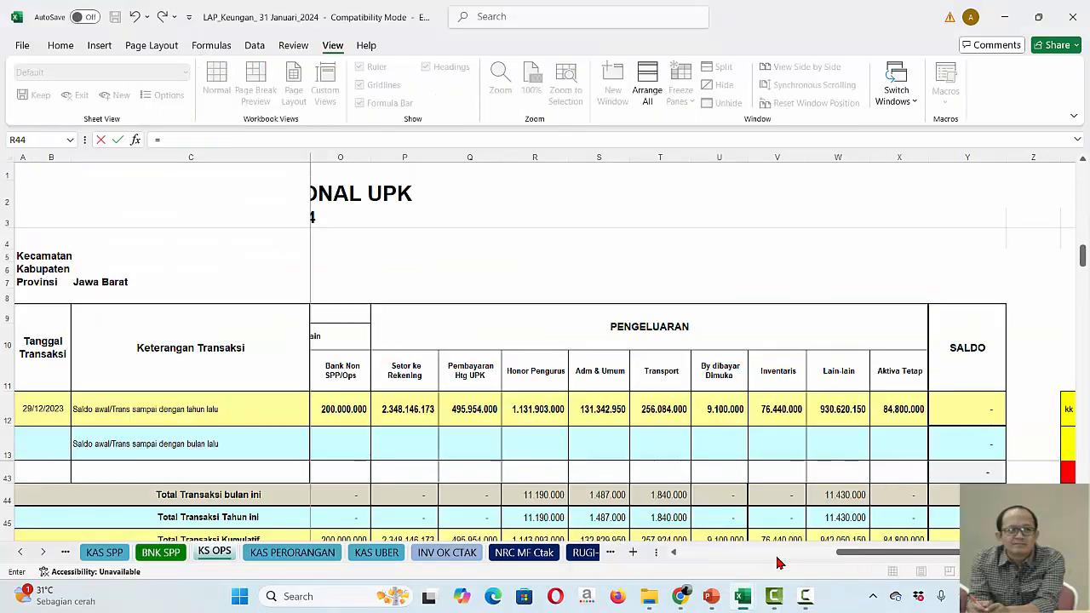
pyautogui.click(554, 494)
pyautogui.press('Return')
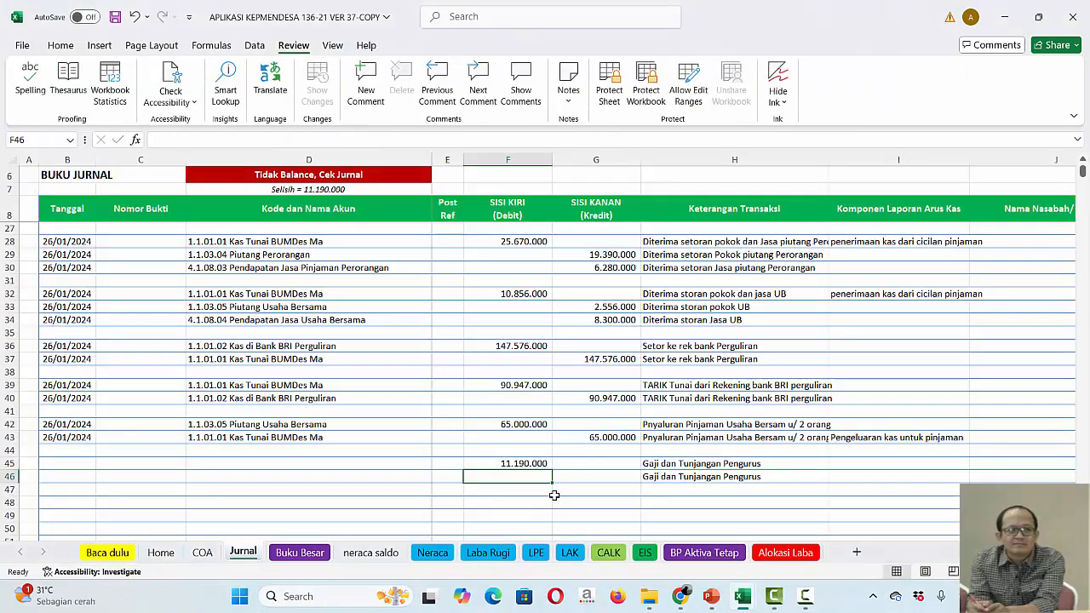
# Enter the salary transaction's credit amount in G46 as a formula referring to the debit in F45
pyautogui.click(586, 480)
pyautogui.write('=')
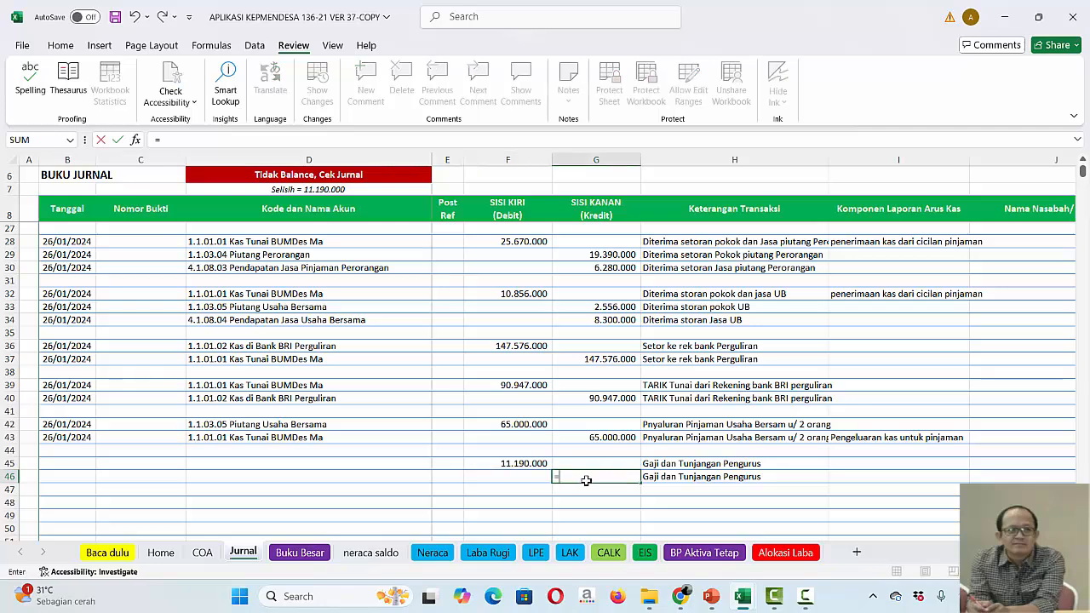
pyautogui.click(530, 464)
pyautogui.press('Return')
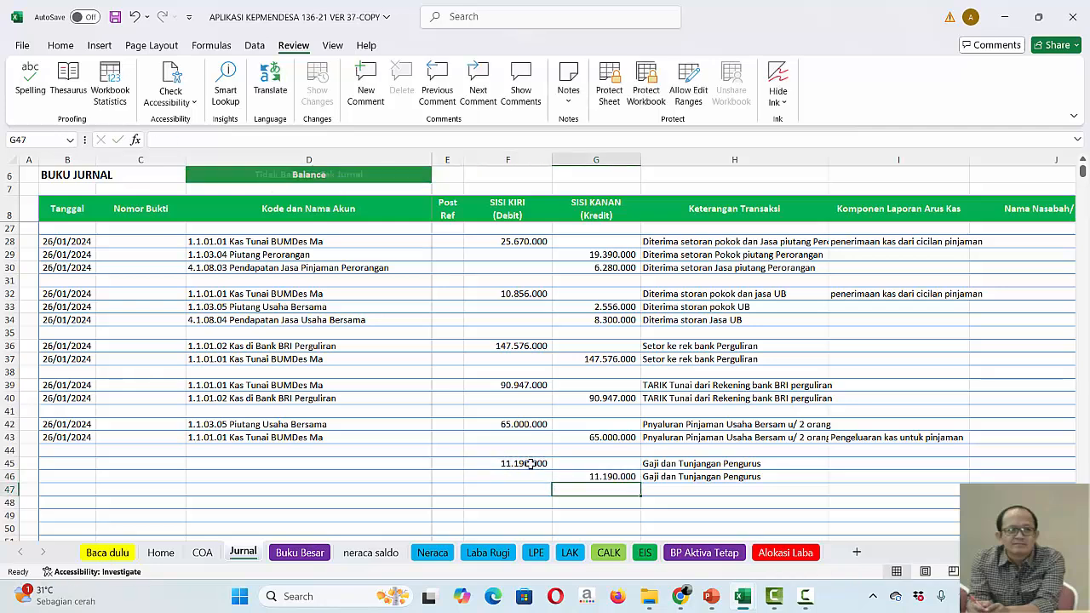
# Look up "gaji" in D45 and choose 6.1.01.01 Beban Gaji dan Tunjangan as the debit account
pyautogui.click(257, 467)
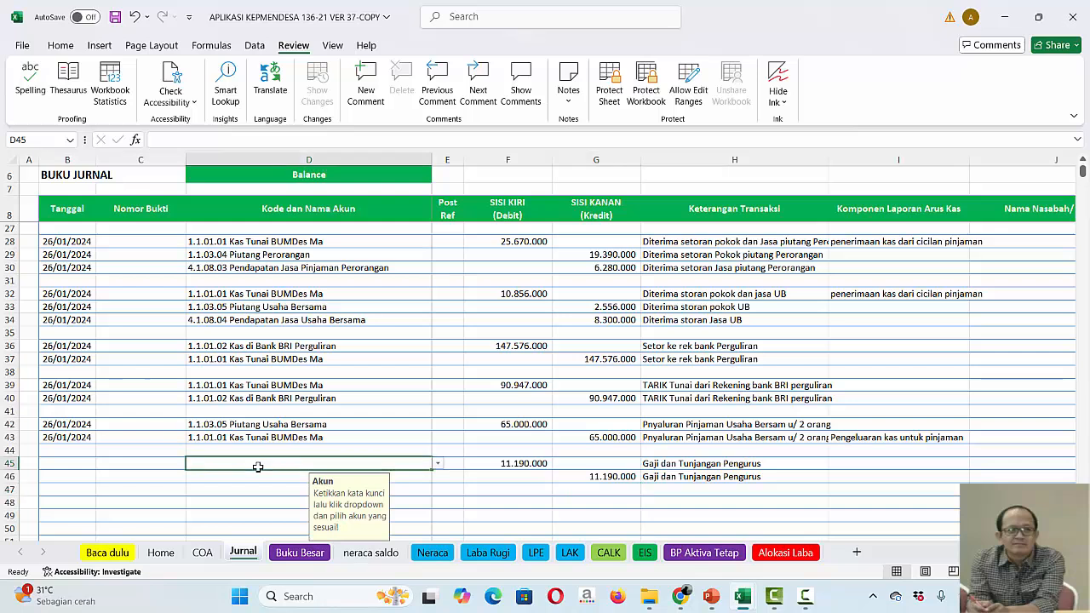
pyautogui.write('gaji')
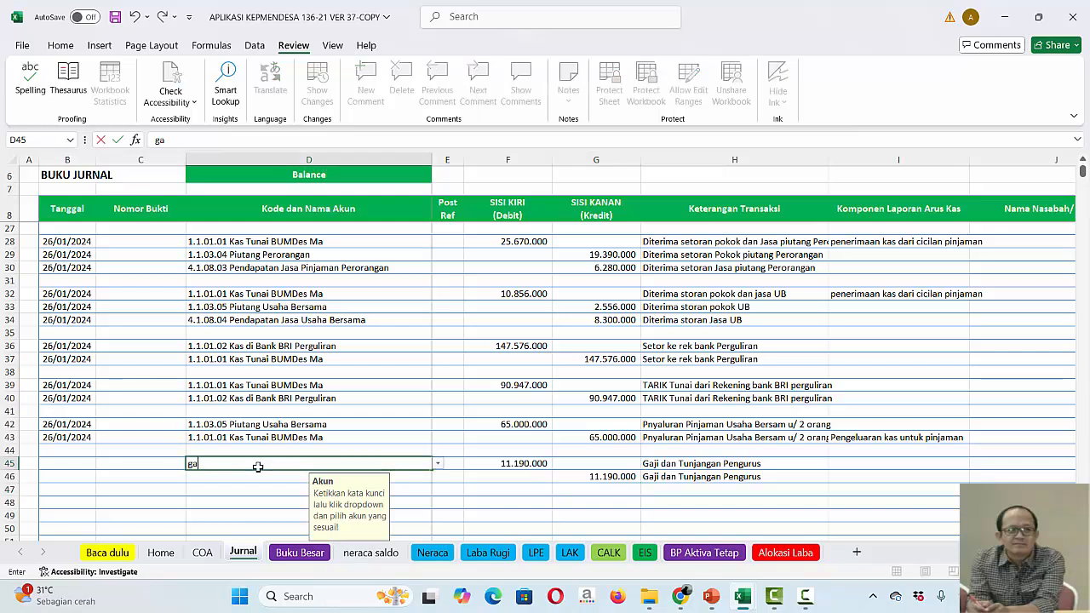
pyautogui.click(438, 463)
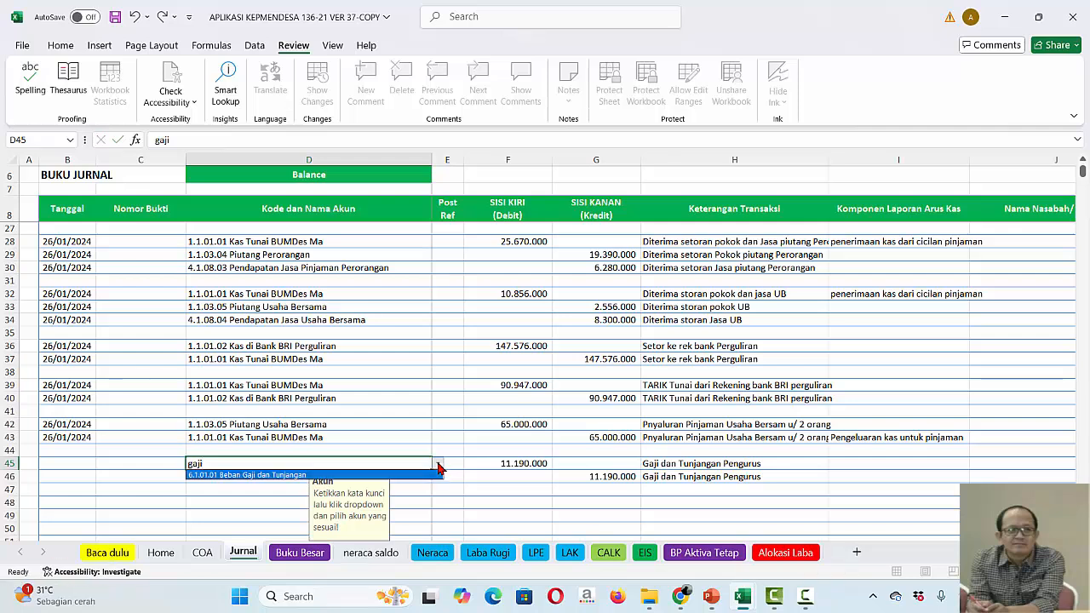
pyautogui.click(263, 477)
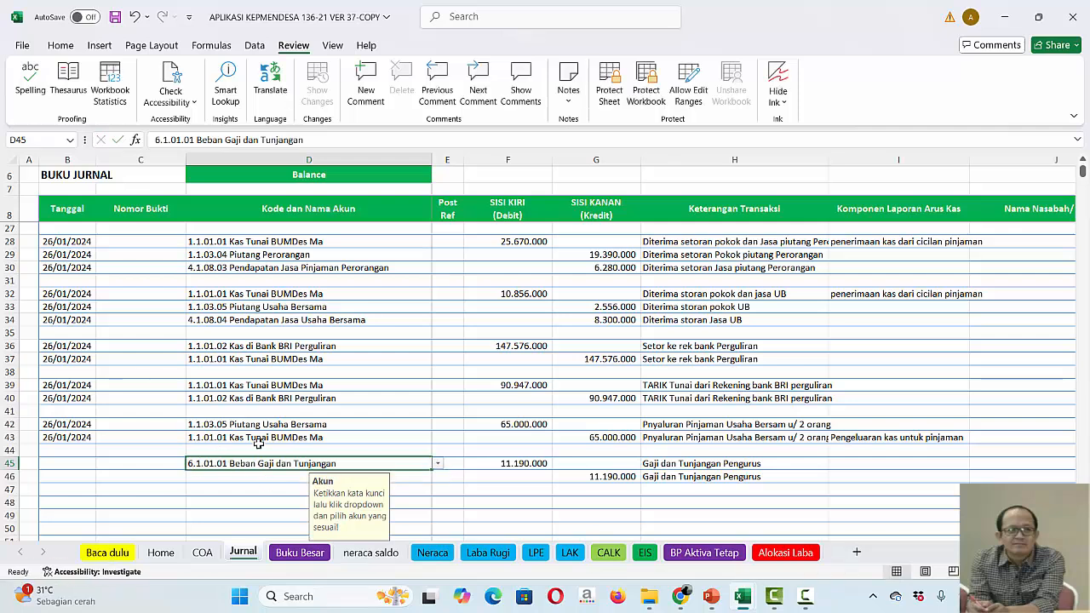
# Copy the 1.1.01.01 Kas Tunai BUMDes Ma account from D43 into D46 as the salary entry's credit account
pyautogui.click(262, 437)
pyautogui.hotkey('ctrl', 'c')
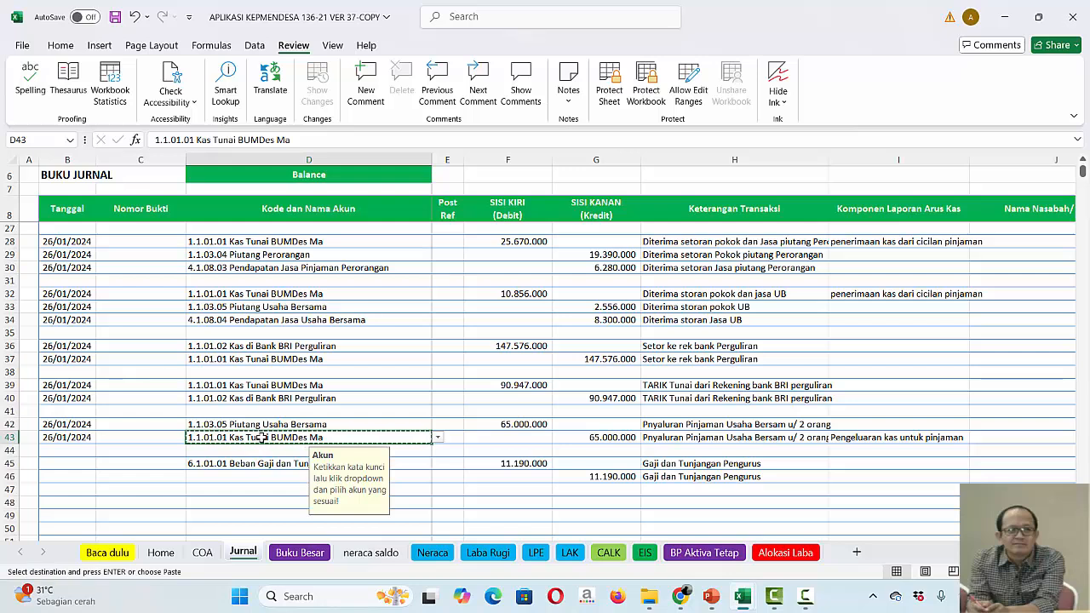
pyautogui.press('Down')
pyautogui.press('Down')
pyautogui.press('Down')
pyautogui.press('Return')
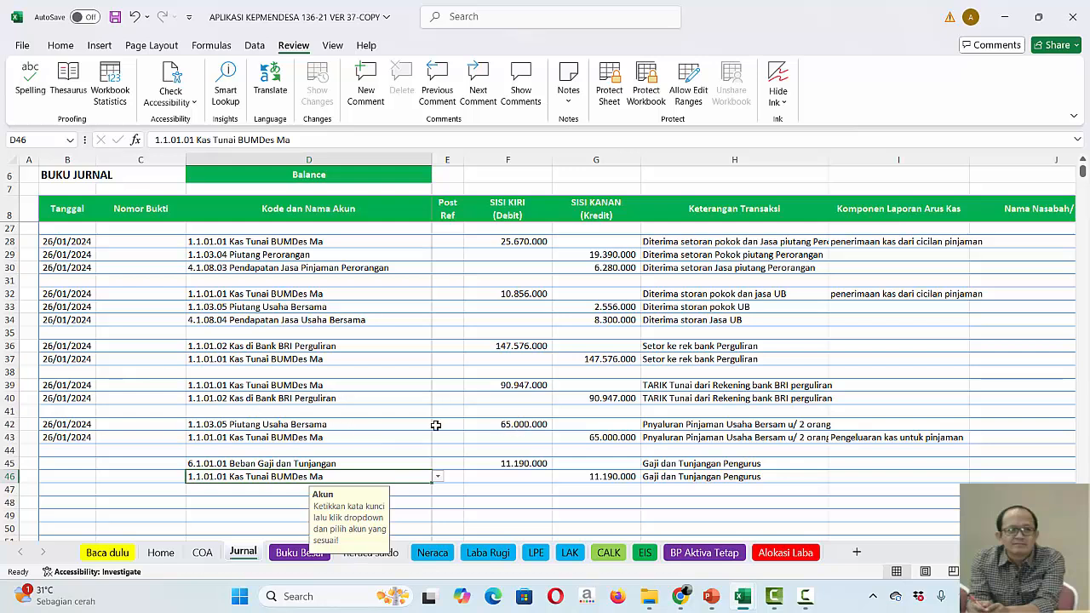
pyautogui.click(285, 441)
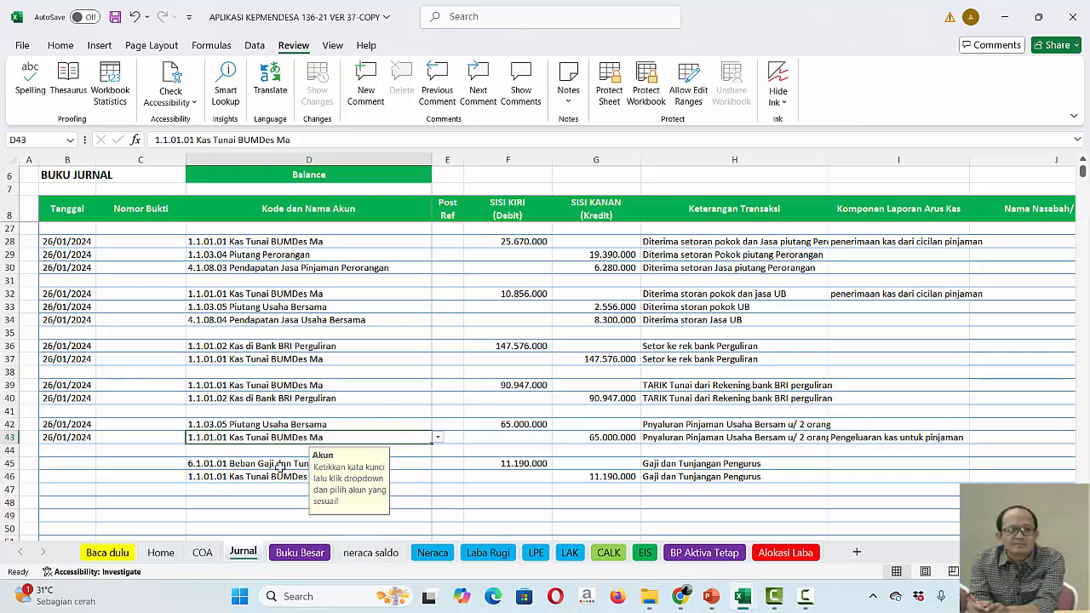
pyautogui.moveTo(272, 477); pyautogui.dragTo(272, 425)
pyautogui.click(273, 425)
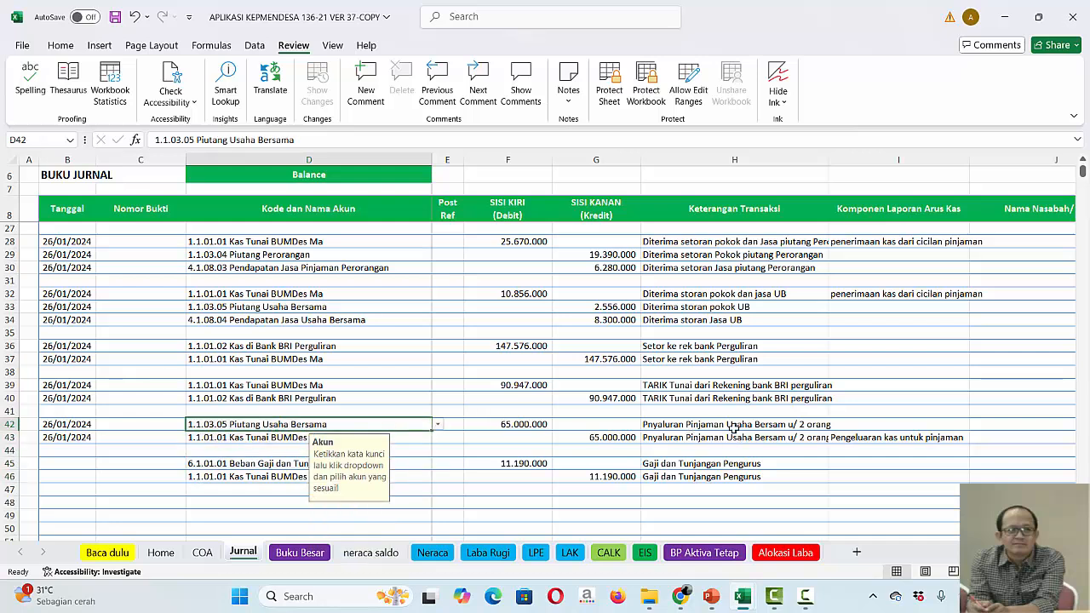
# Copy the 26/01/2024 dates from B42:B43 into B45:B46 for the salary entry
pyautogui.click(78, 425)
pyautogui.hotkey('shift', 'Down')
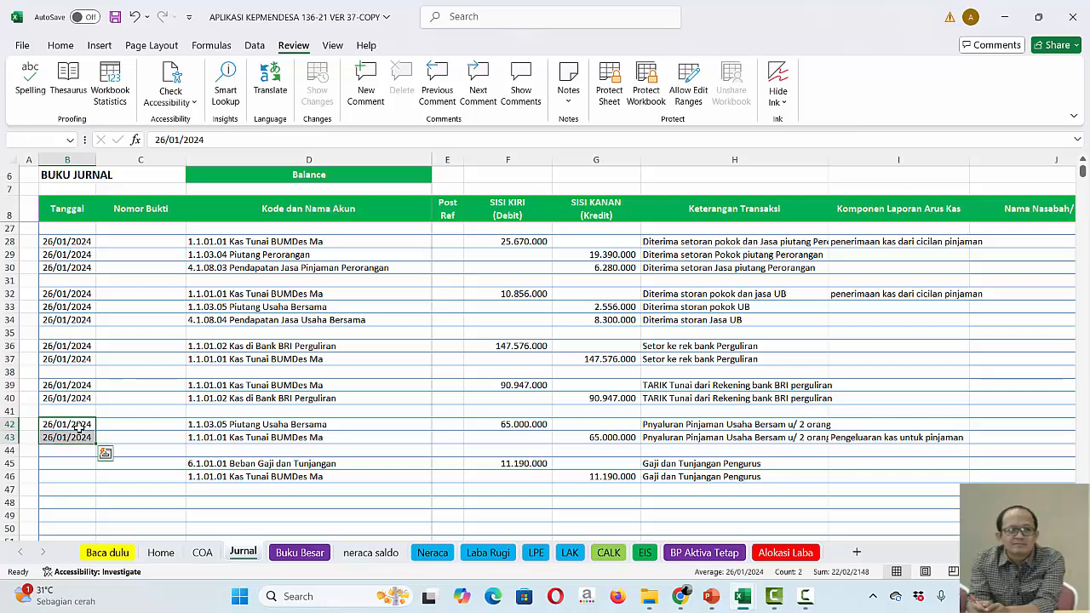
pyautogui.hotkey('ctrl', 'c')
pyautogui.press('Down')
pyautogui.press('Down')
pyautogui.press('Down')
pyautogui.press('Return')
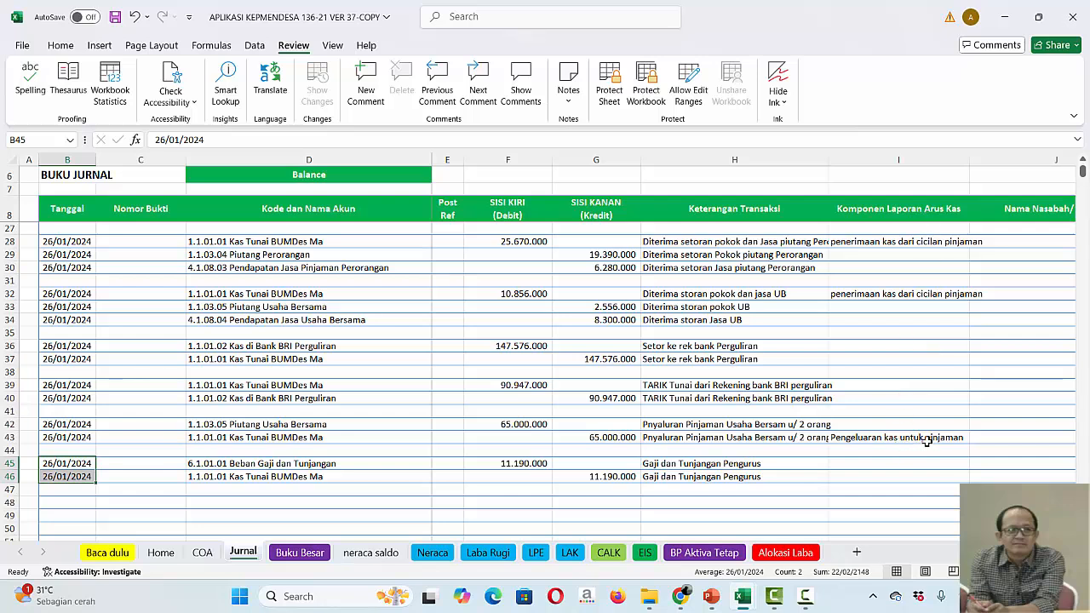
# Set the cash flow component in I46 to Pengeluaran kas untuk pembayaran gaji/upah pegawai/karyawan under Kas_Keluar_Operasi
pyautogui.click(886, 474)
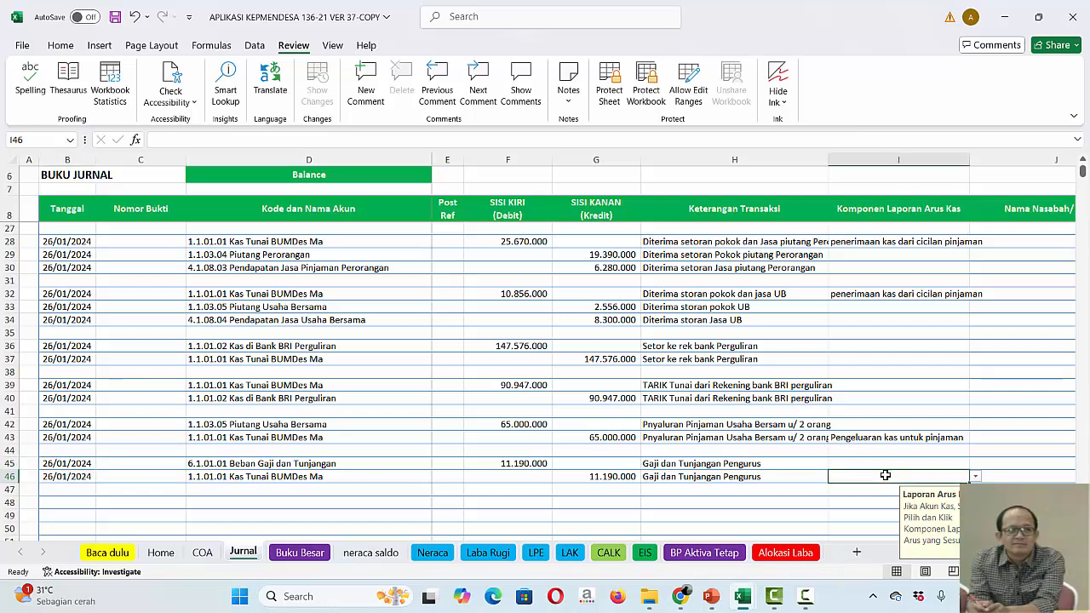
pyautogui.click(976, 479)
pyautogui.click(893, 500)
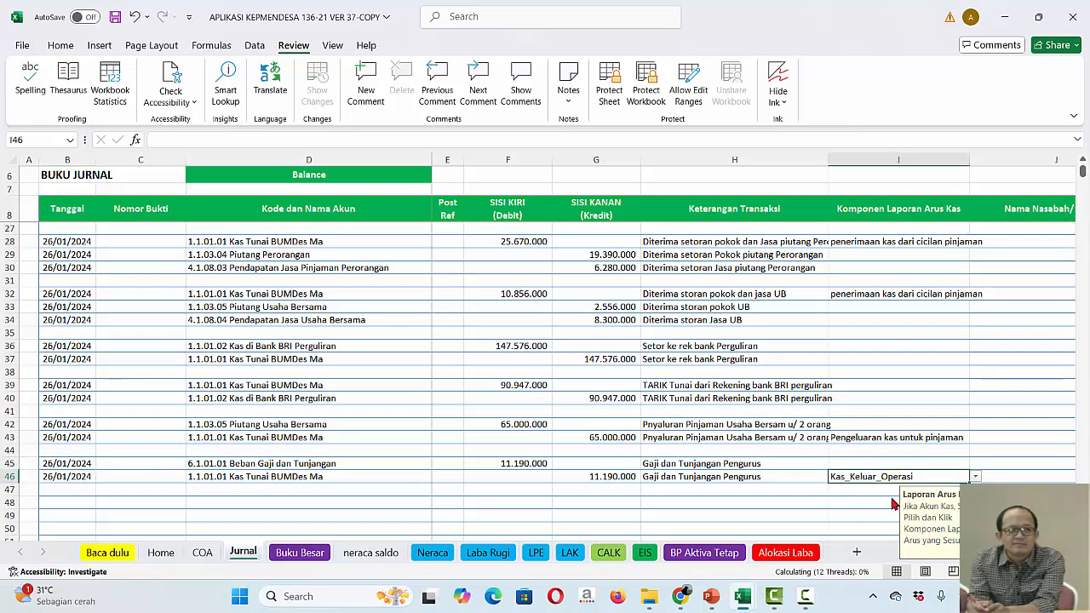
pyautogui.click(975, 479)
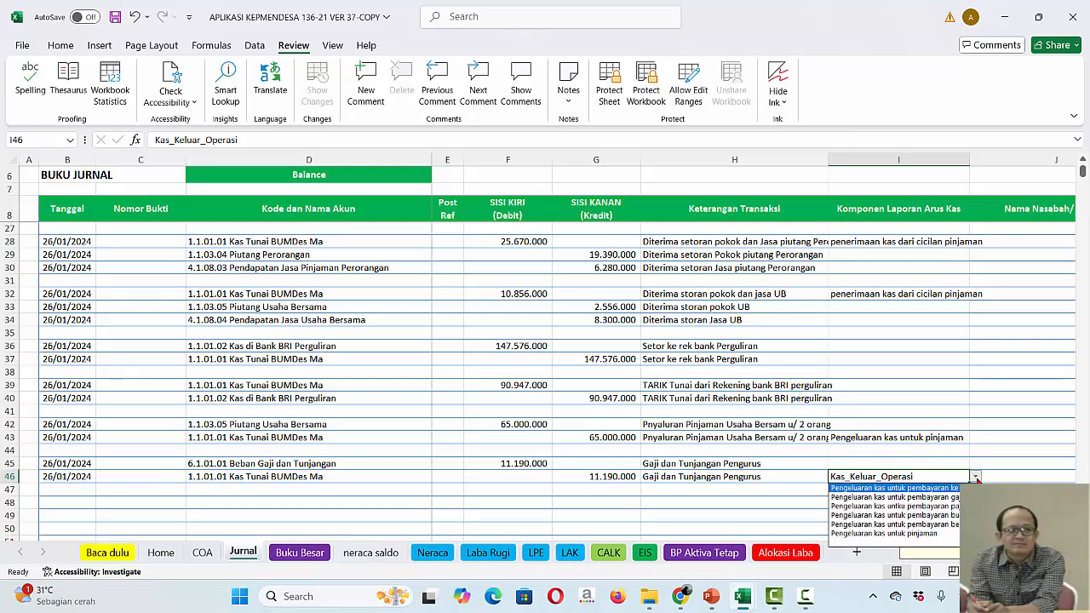
pyautogui.click(935, 498)
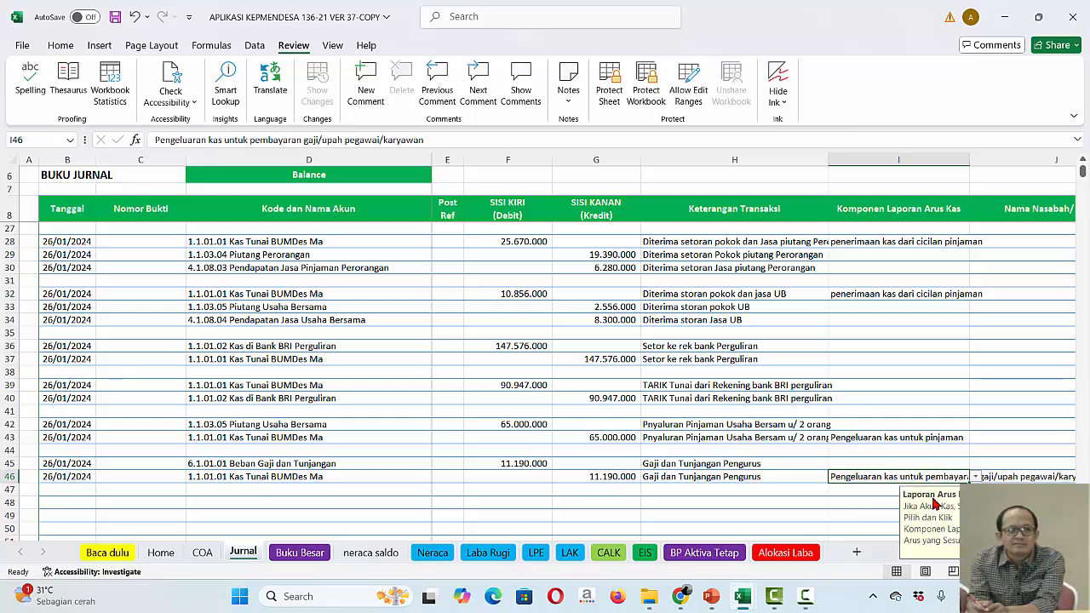
pyautogui.click(849, 520)
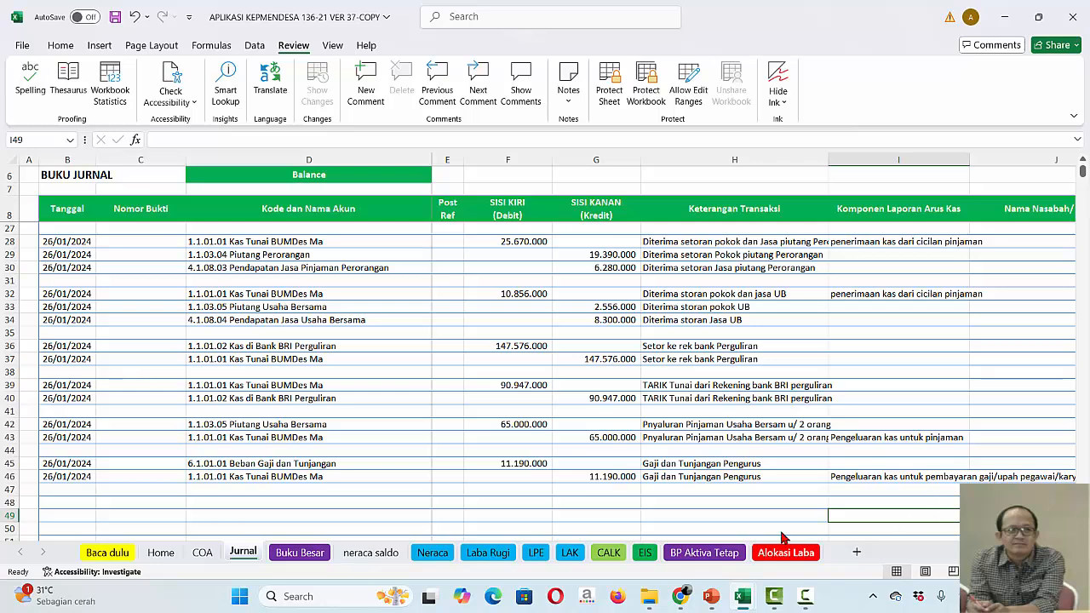
# Check the salary entry's effect in the LAK, Laba Rugi and Neraca reports, and return to the Jurnal sheet
pyautogui.click(570, 554)
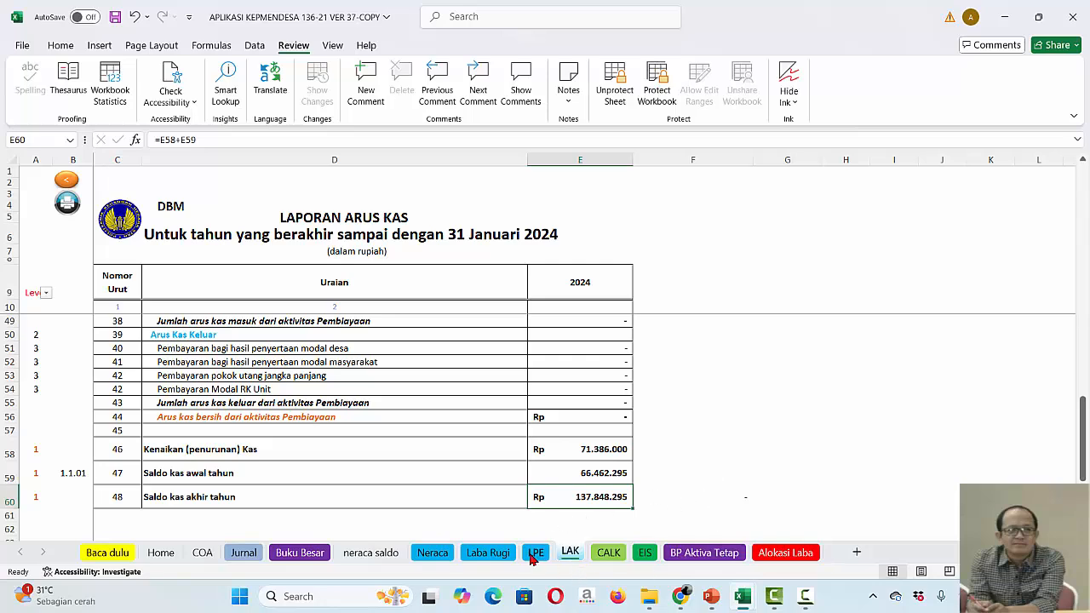
pyautogui.click(469, 554)
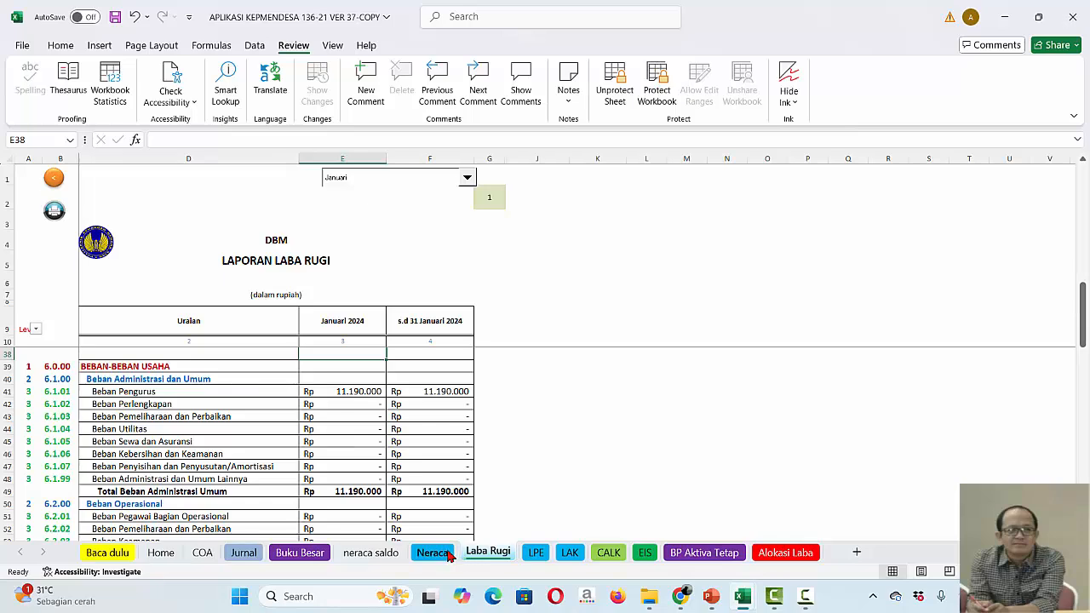
pyautogui.click(450, 554)
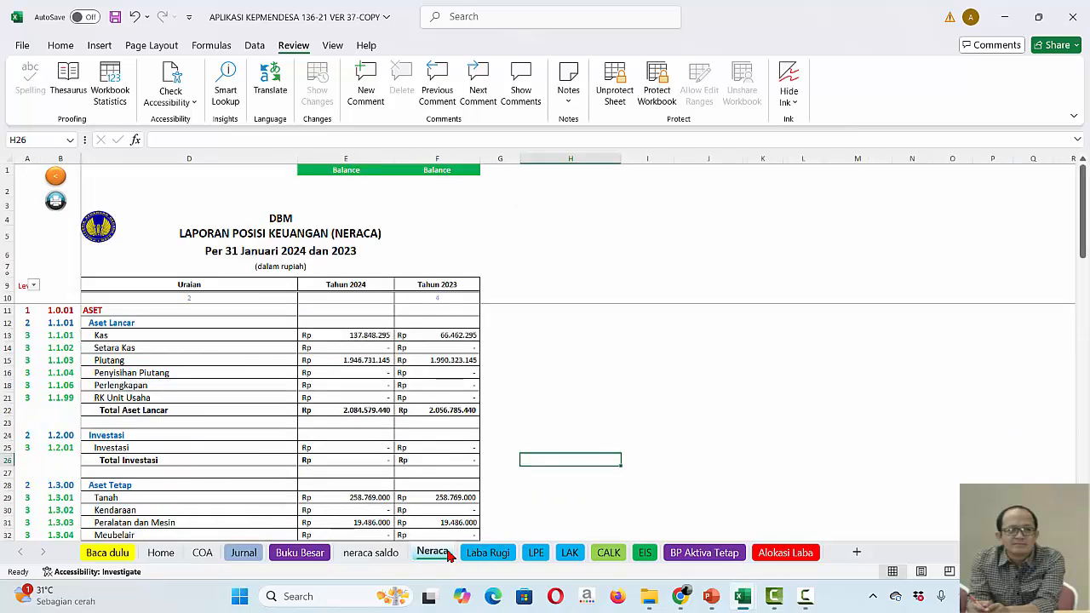
pyautogui.click(489, 554)
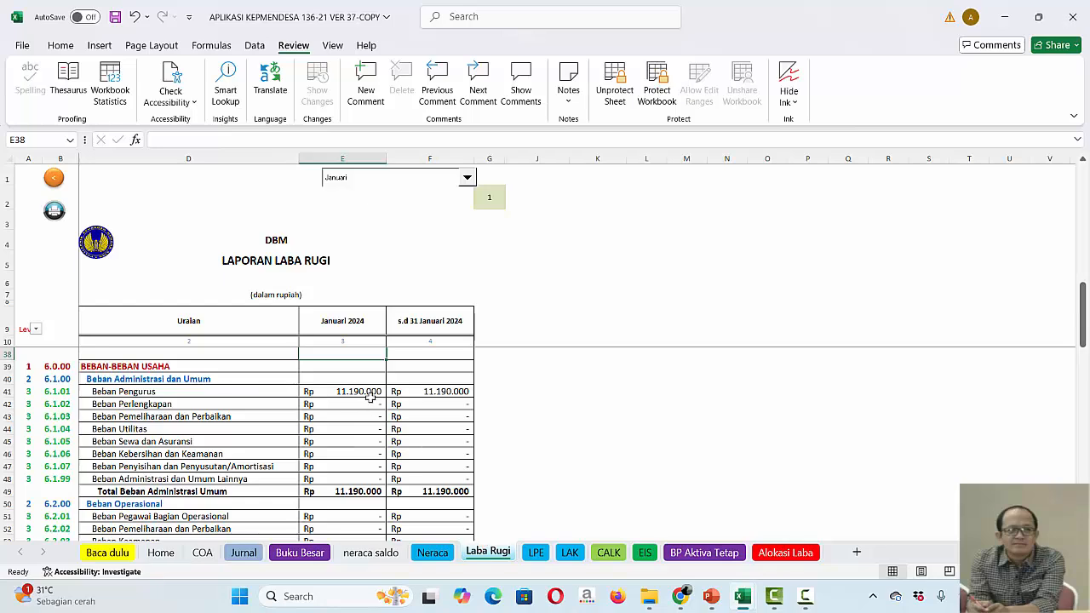
pyautogui.click(244, 553)
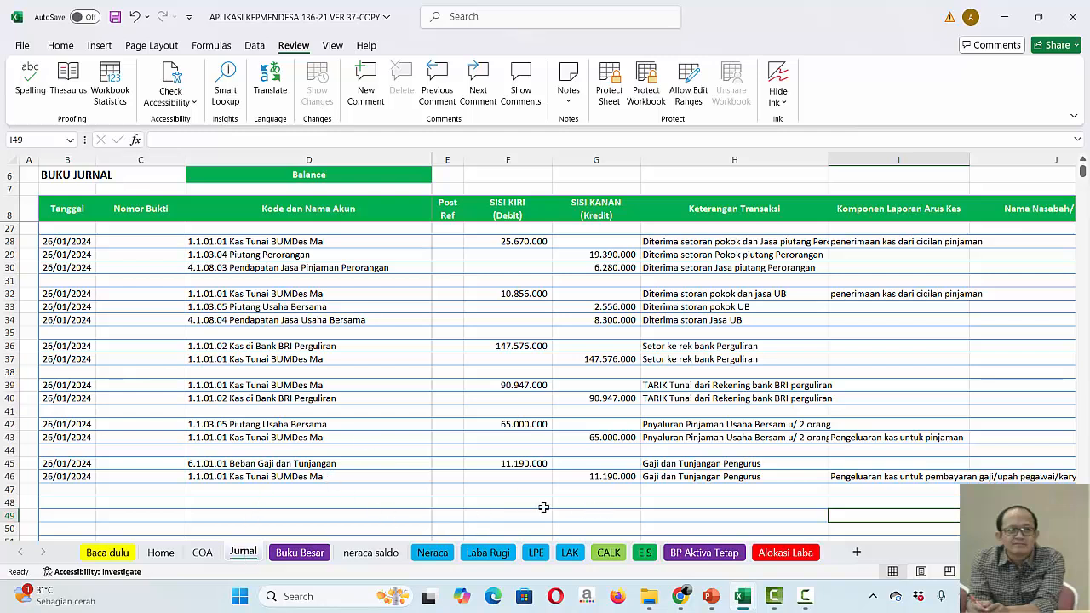
pyautogui.moveTo(544, 507); pyautogui.dragTo(596, 511)
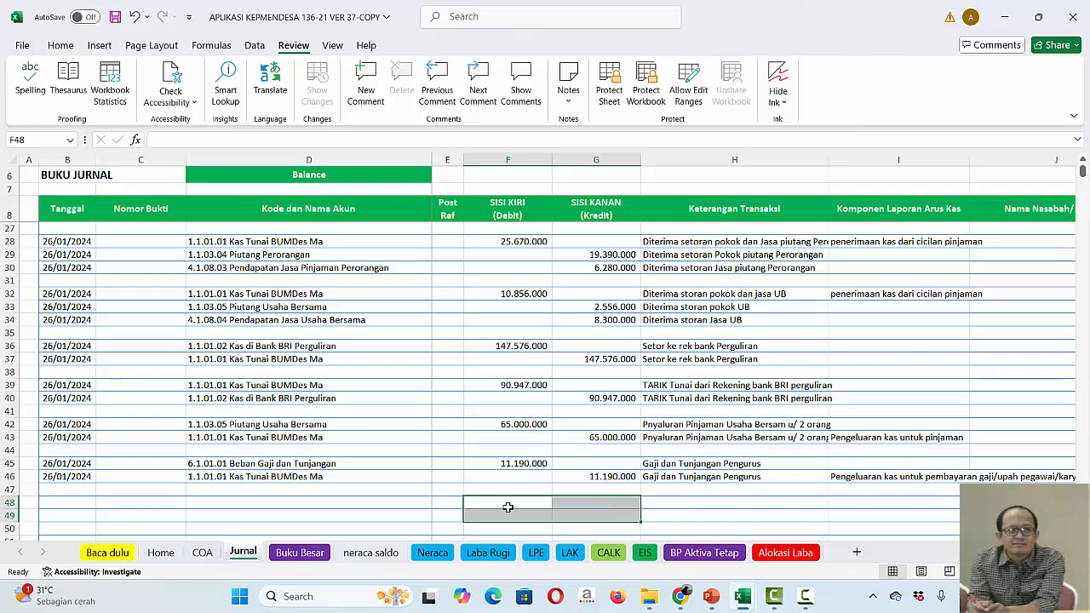
pyautogui.click(508, 508)
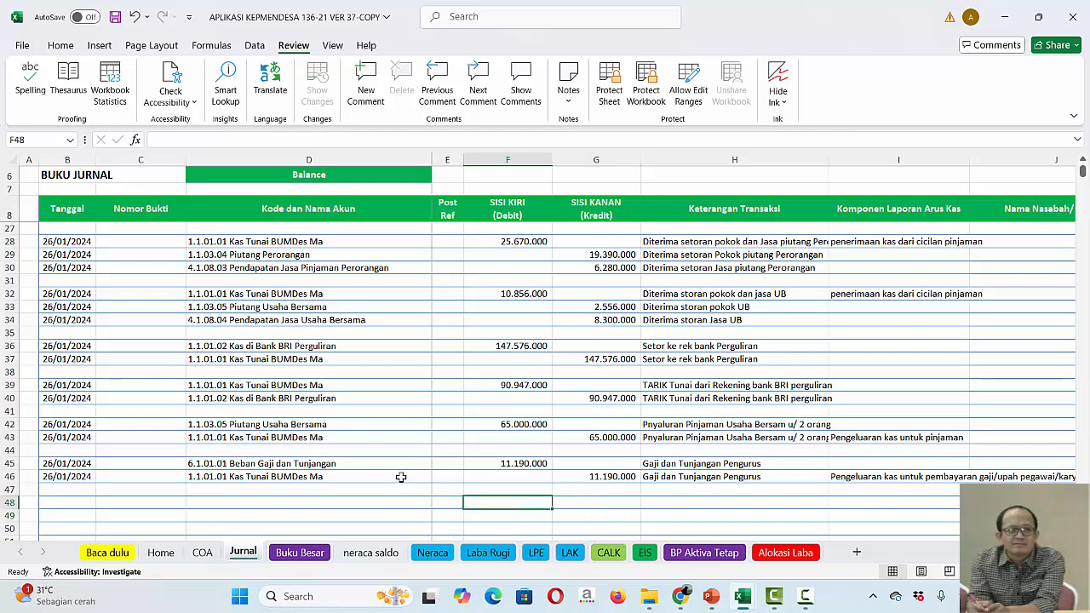
pyautogui.click(332, 463)
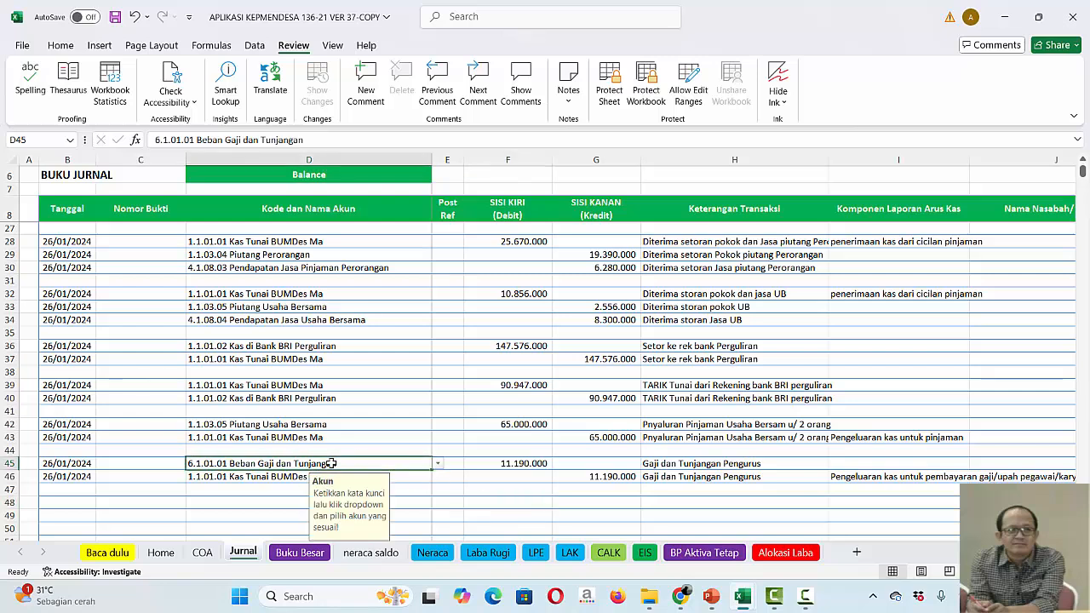
pyautogui.click(278, 504)
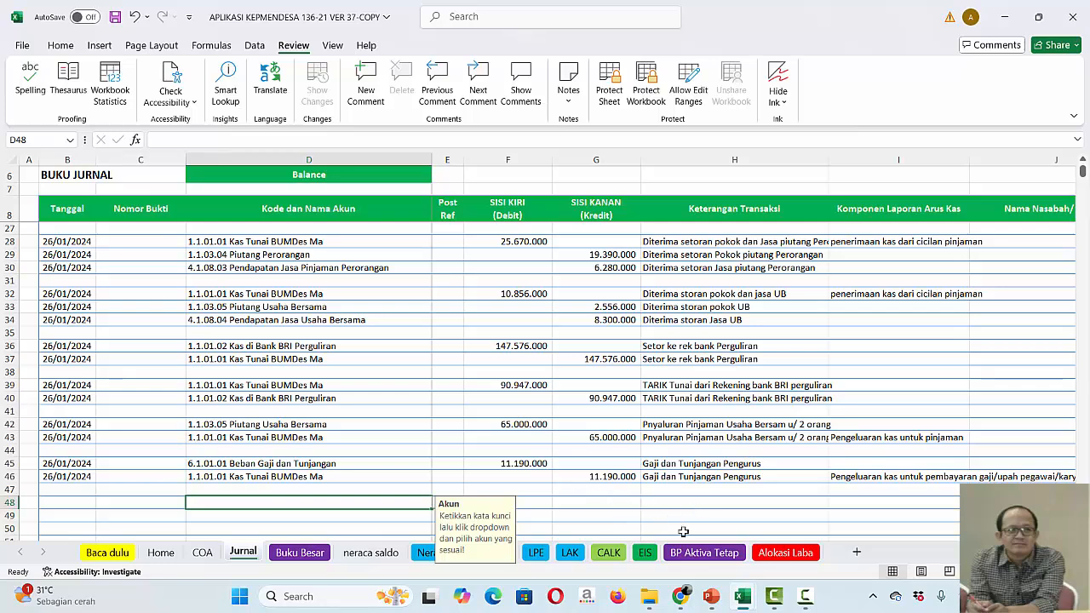
# Switch to the LAP_Keungan_ 31 Januari_2024 workbook and examine the individual transactions behind this month's Adm & Umum total in KS OPS
pyautogui.moveTo(749, 601)
pyautogui.click(826, 547)
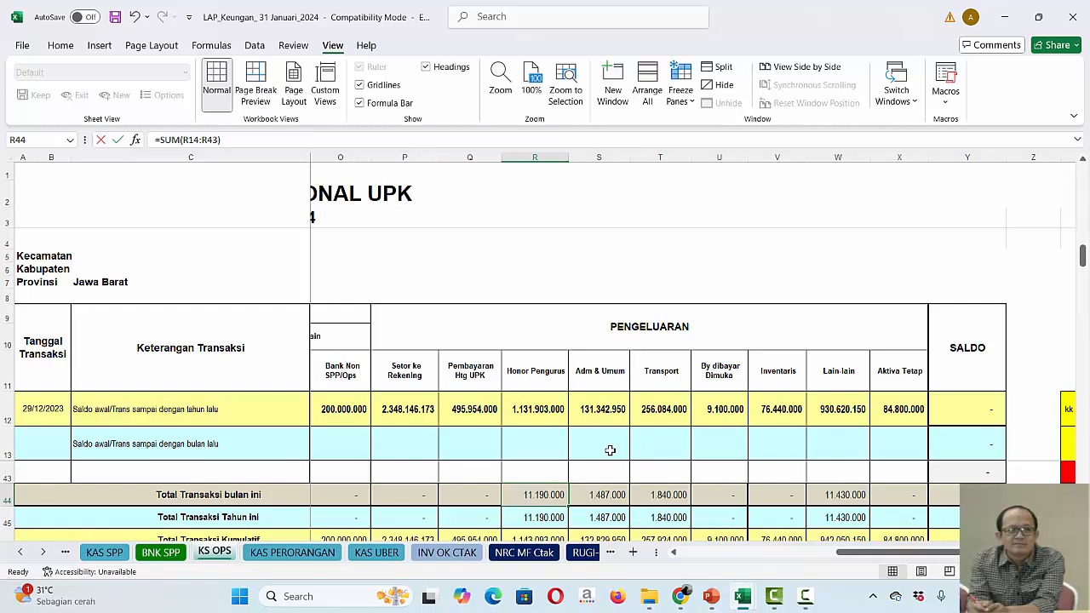
pyautogui.click(614, 495)
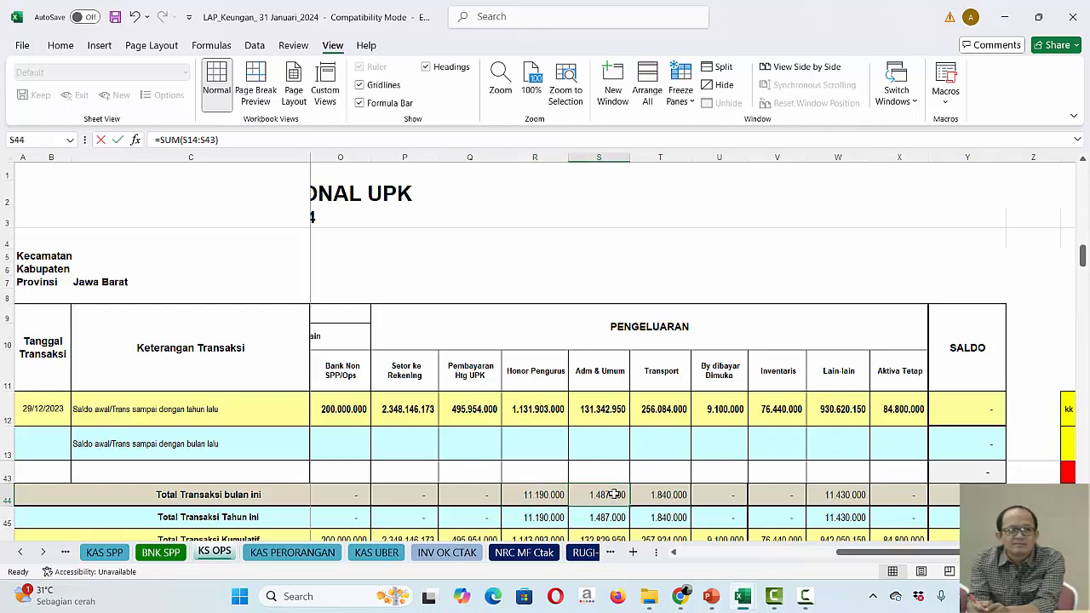
pyautogui.press('Up')
pyautogui.press('Up')
pyautogui.press('Up')
pyautogui.press('Up')
pyautogui.press('Up')
pyautogui.press('Up')
pyautogui.press('Up')
pyautogui.press('Up')
pyautogui.press('Up')
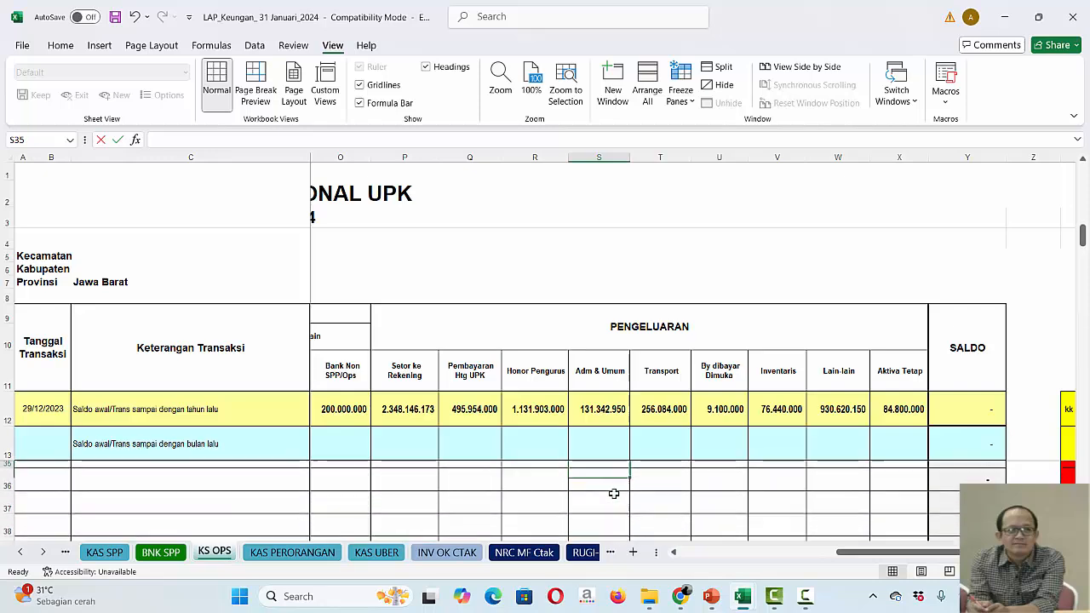
pyautogui.press('Up')
pyautogui.press('Up')
pyautogui.press('Up')
pyautogui.press('Up')
pyautogui.press('Up')
pyautogui.press('Up')
pyautogui.press('Up')
pyautogui.press('Up')
pyautogui.press('Up')
pyautogui.press('Up')
pyautogui.press('Up')
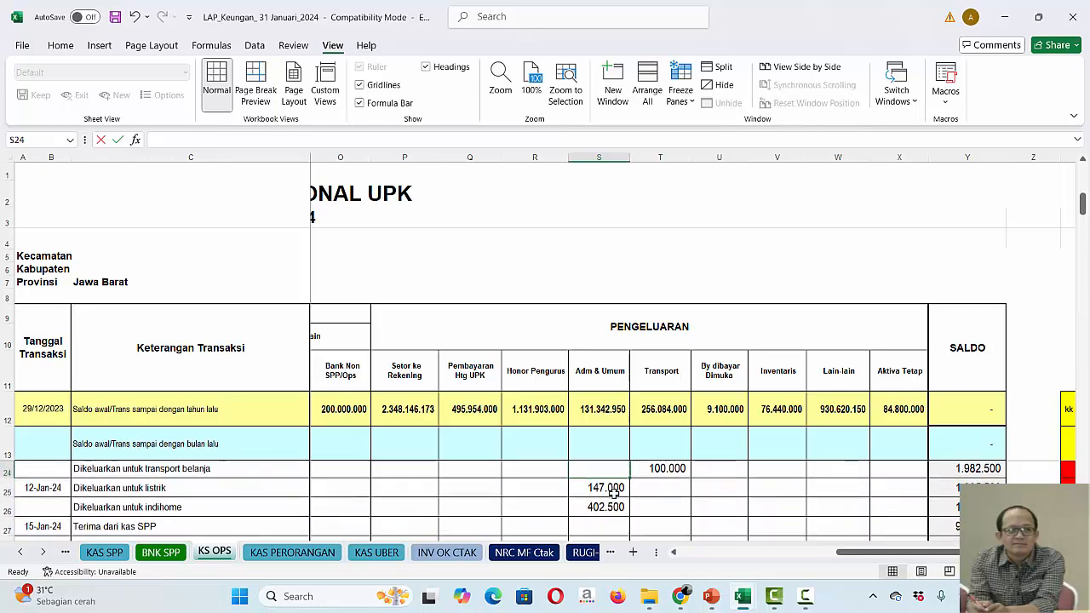
pyautogui.press('Up')
pyautogui.press('Up')
pyautogui.press('Up')
pyautogui.press('Up')
pyautogui.press('Up')
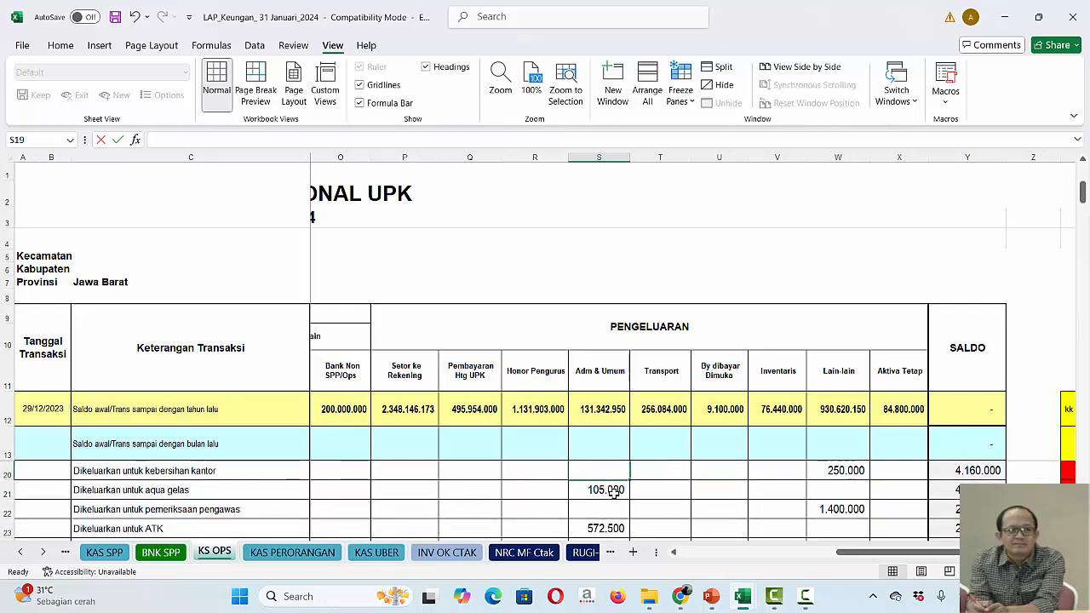
pyautogui.press('Up')
pyautogui.press('Down')
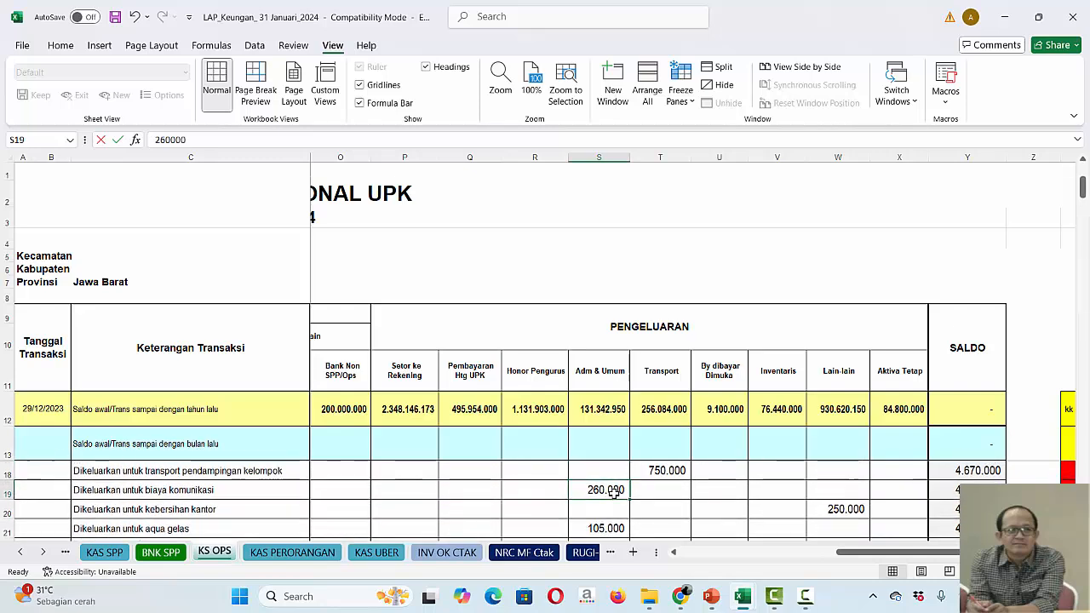
# Examine the January expense transactions listed in KS OPS, from office cleaning through the pra LPJ and LPJ costs
pyautogui.click(217, 498)
pyautogui.click(222, 509)
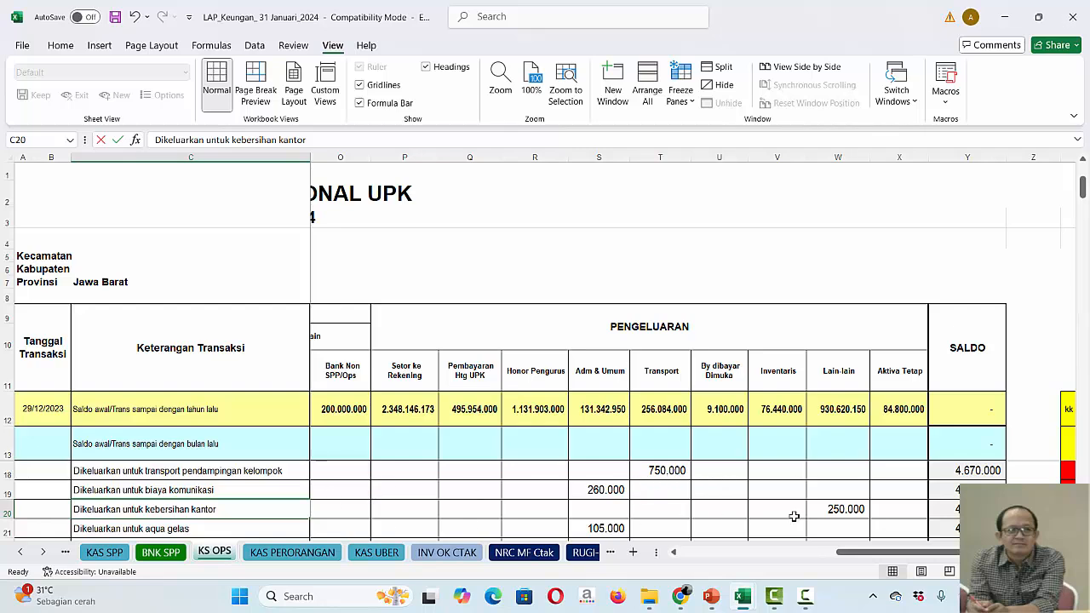
pyautogui.click(741, 508)
pyautogui.press('Down')
pyautogui.press('Down')
pyautogui.press('Down')
pyautogui.press('Down')
pyautogui.press('Down')
pyautogui.press('Down')
pyautogui.press('Down')
pyautogui.press('Down')
pyautogui.press('Down')
pyautogui.press('Down')
pyautogui.press('Down')
pyautogui.press('Down')
pyautogui.press('Down')
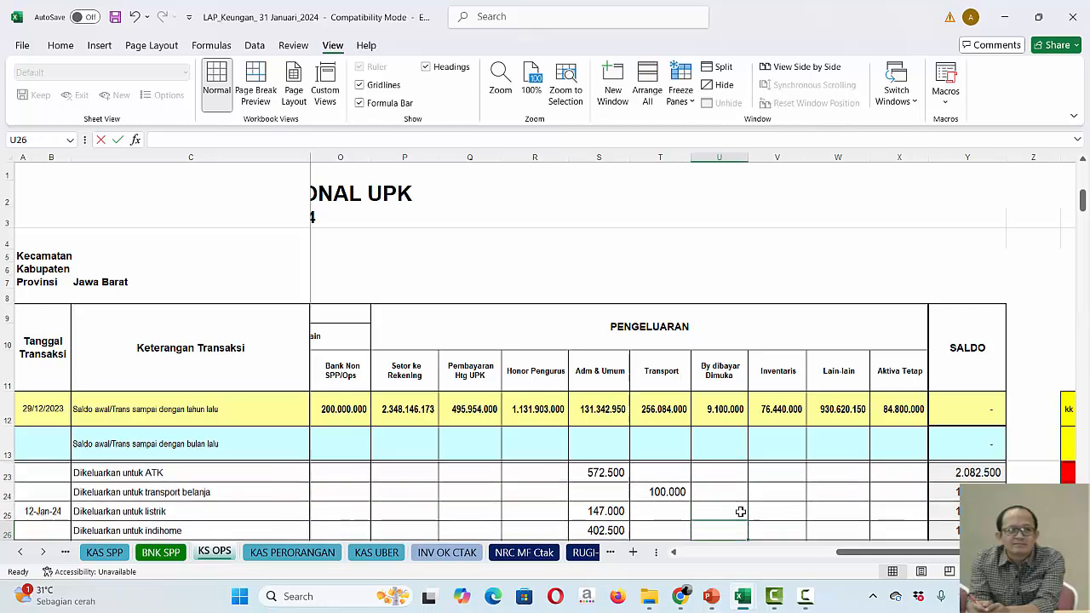
pyautogui.press('Up')
pyautogui.press('Up')
pyautogui.press('Up')
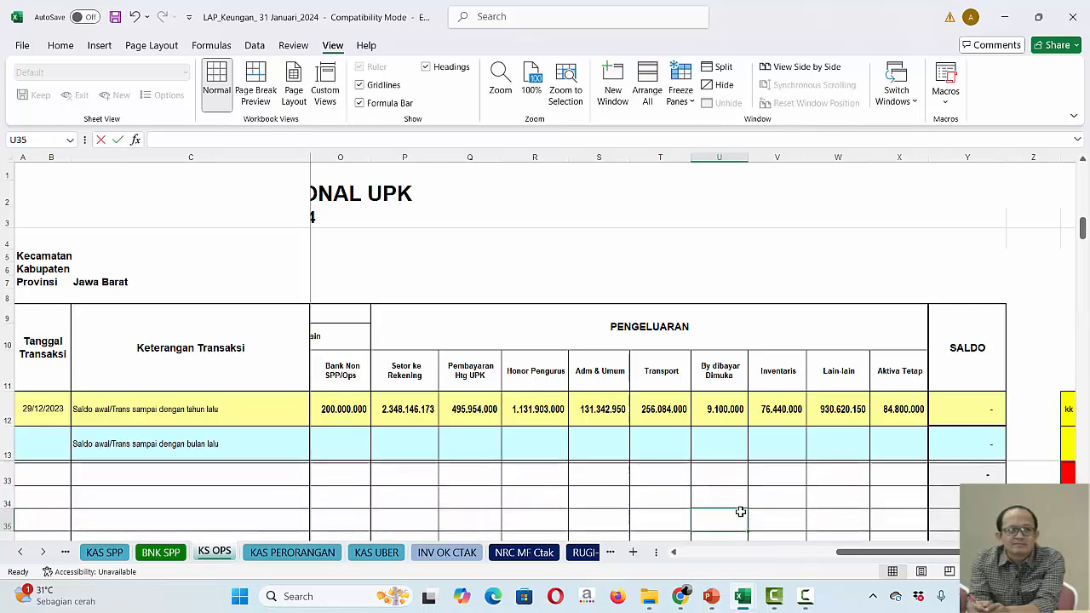
pyautogui.press('Down')
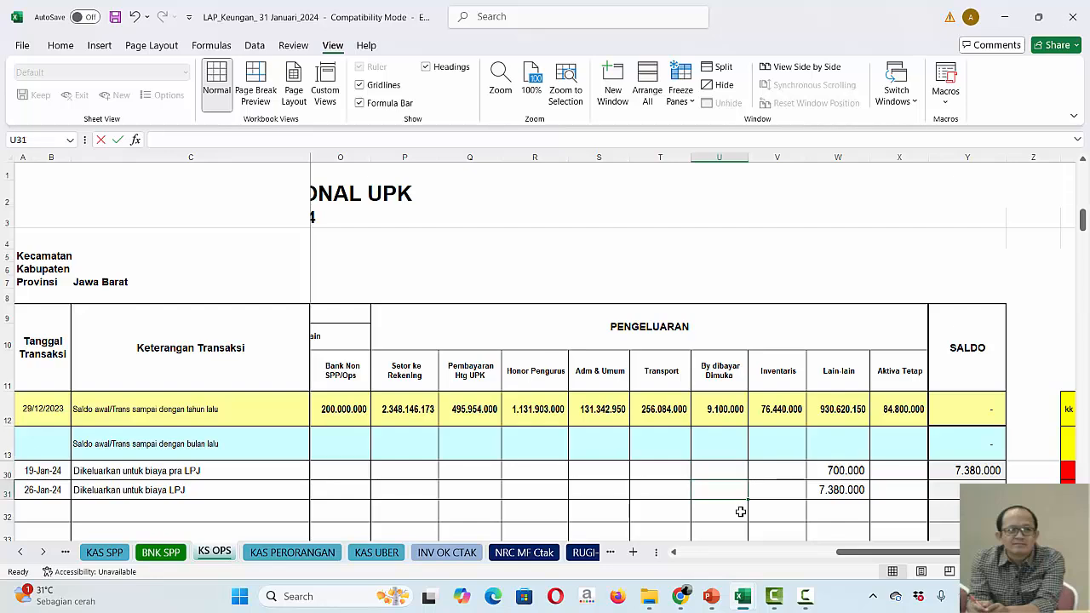
# Switch to the APLIKASI KEPMENDESA 136-21 workbook and review the communication and aqua gelas expense entries in Jurnal rows 48 to 52
pyautogui.click(804, 598)
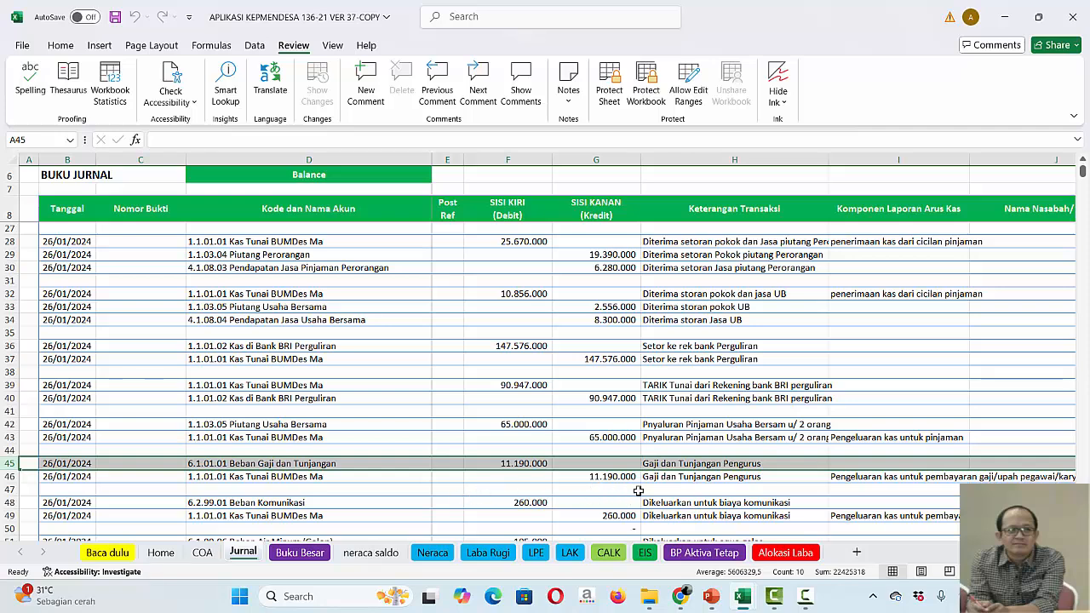
pyautogui.click(722, 505)
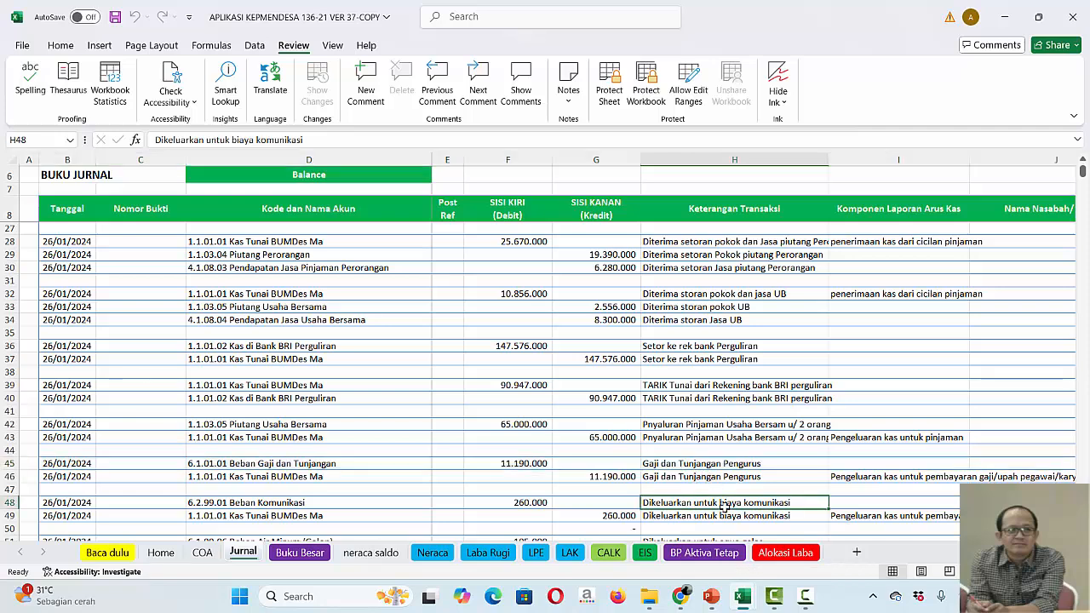
pyautogui.press('Down')
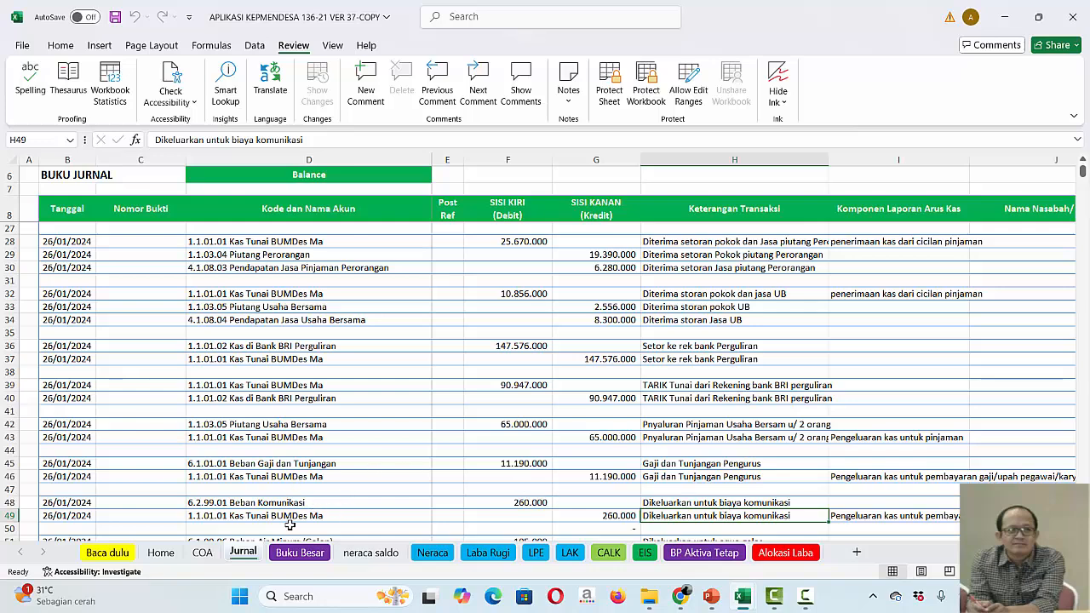
pyautogui.press('Down')
pyautogui.press('Down')
pyautogui.press('Down')
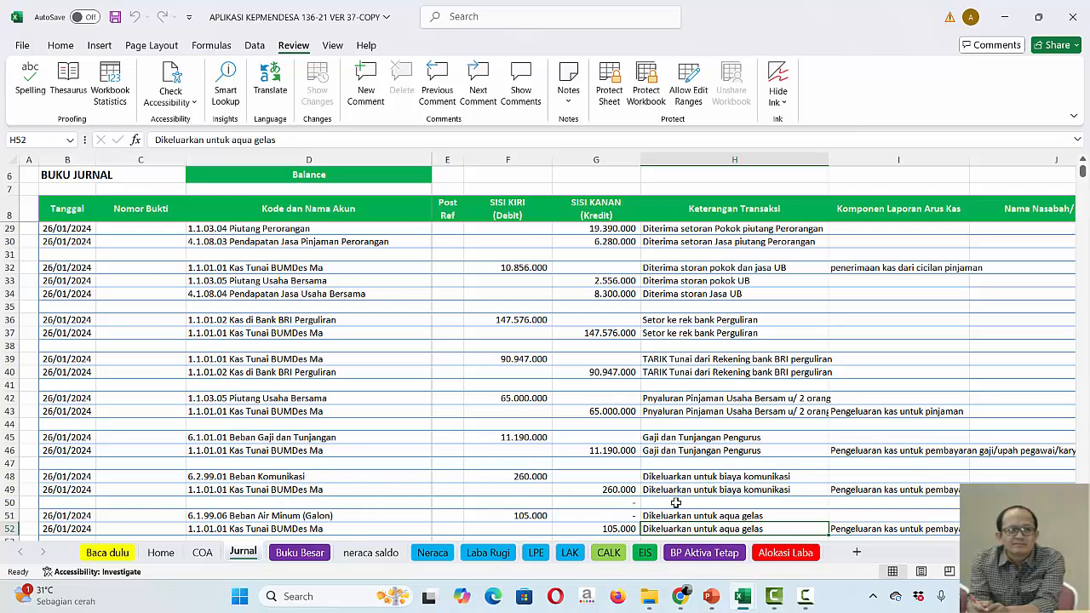
# Check how the expense entries appear under Beban Administrasi dan Umum and Beban Operasional in the Laba Rugi report
pyautogui.click(494, 553)
pyautogui.press('Up')
pyautogui.press('Up')
pyautogui.press('Up')
pyautogui.press('Up')
pyautogui.press('Up')
pyautogui.press('Up')
pyautogui.press('Up')
pyautogui.press('Up')
pyautogui.press('Up')
pyautogui.press('Up')
pyautogui.press('Up')
pyautogui.press('Up')
pyautogui.press('Up')
pyautogui.press('Up')
pyautogui.press('Up')
pyautogui.press('Up')
pyautogui.press('Up')
pyautogui.press('Up')
pyautogui.press('Up')
pyautogui.press('Up')
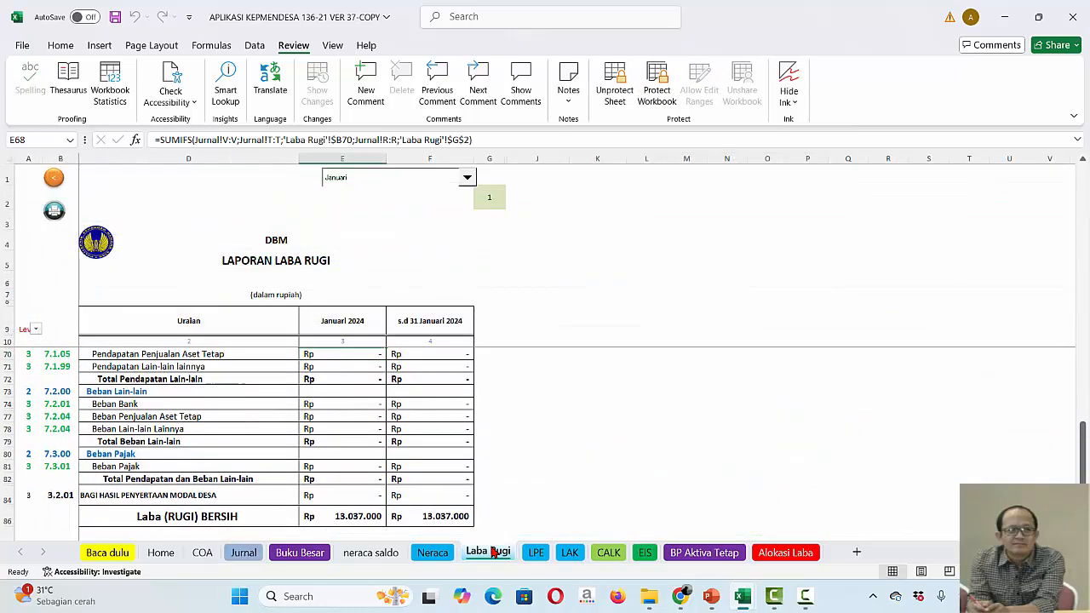
pyautogui.press('Up')
pyautogui.press('Up')
pyautogui.press('Up')
pyautogui.press('Up')
pyautogui.press('Up')
pyautogui.press('Up')
pyautogui.press('Up')
pyautogui.press('Up')
pyautogui.press('Up')
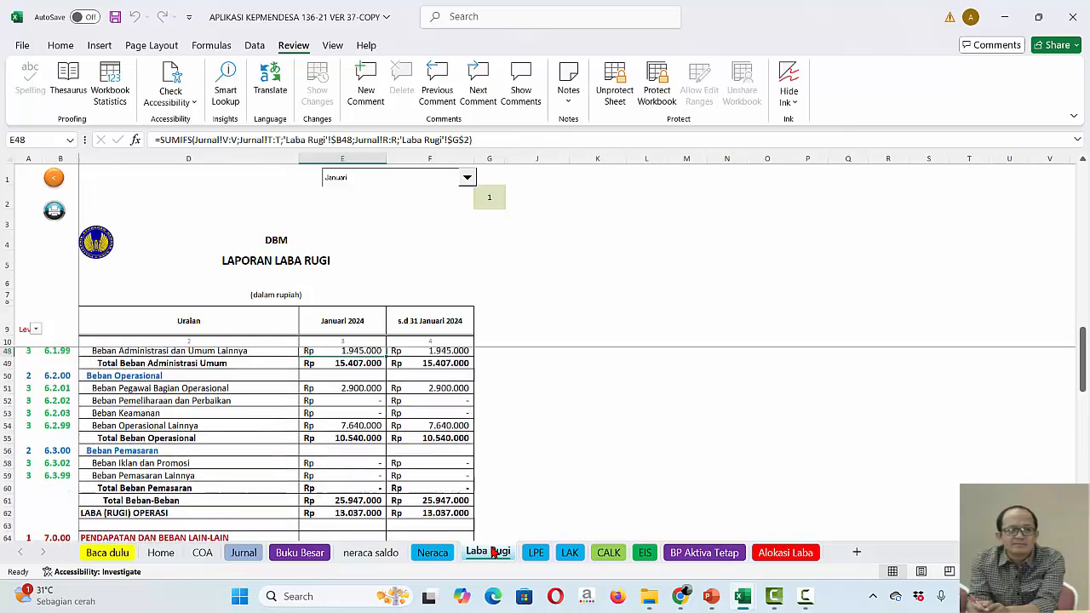
pyautogui.press('Up')
pyautogui.press('Up')
pyautogui.press('Up')
pyautogui.press('Up')
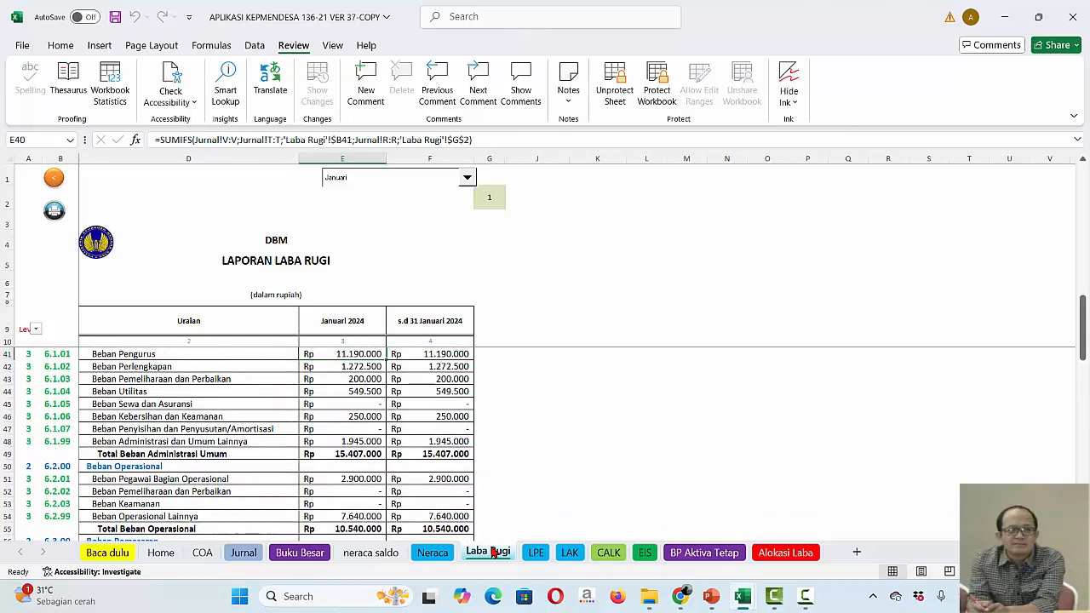
pyautogui.press('Down')
pyautogui.press('Down')
pyautogui.press('Down')
pyautogui.press('Down')
pyautogui.press('Down')
pyautogui.press('Down')
pyautogui.press('Down')
pyautogui.press('Down')
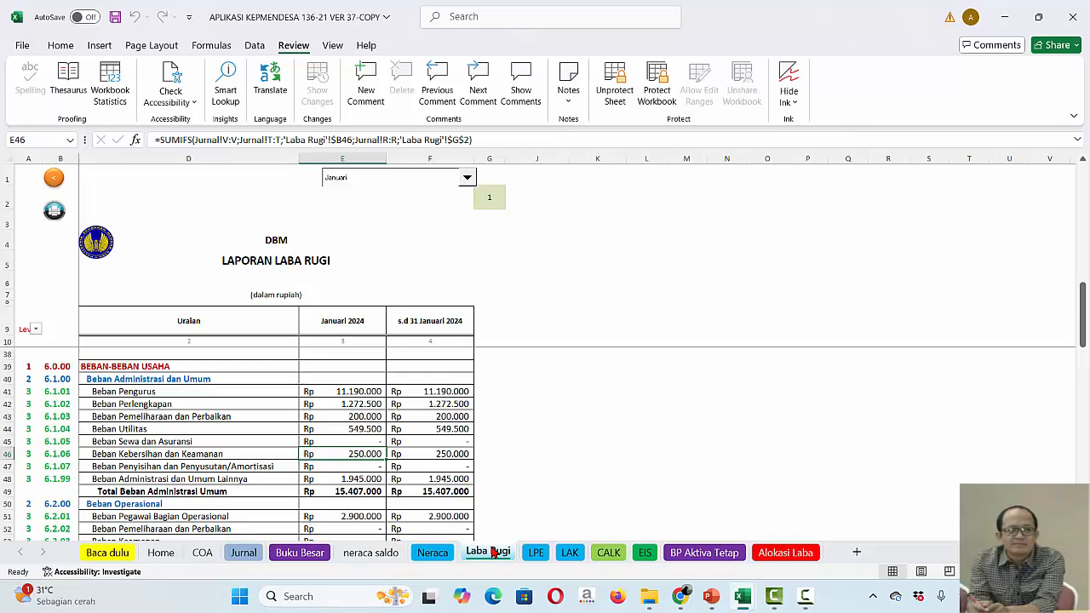
# Return to the Jurnal sheet and review the expense entries from aqua gelas and ATK through transport, office cleaning and pemeriksaan pengawas
pyautogui.click(241, 553)
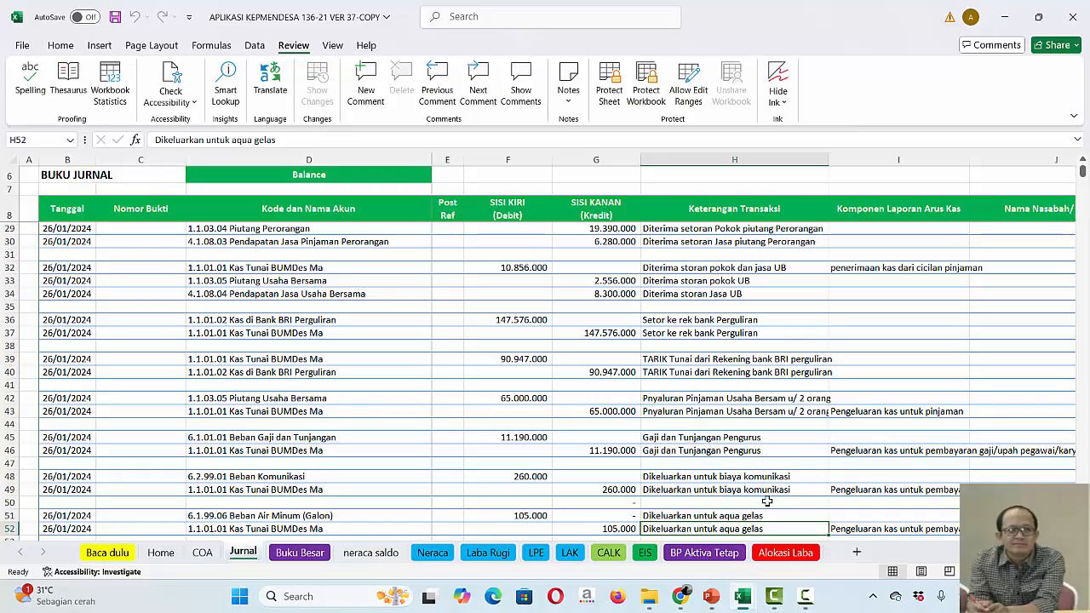
pyautogui.press('Down')
pyautogui.press('Down')
pyautogui.press('Down')
pyautogui.press('Down')
pyautogui.press('Down')
pyautogui.press('Down')
pyautogui.press('Down')
pyautogui.press('Down')
pyautogui.press('Down')
pyautogui.press('Down')
pyautogui.press('Down')
pyautogui.press('Down')
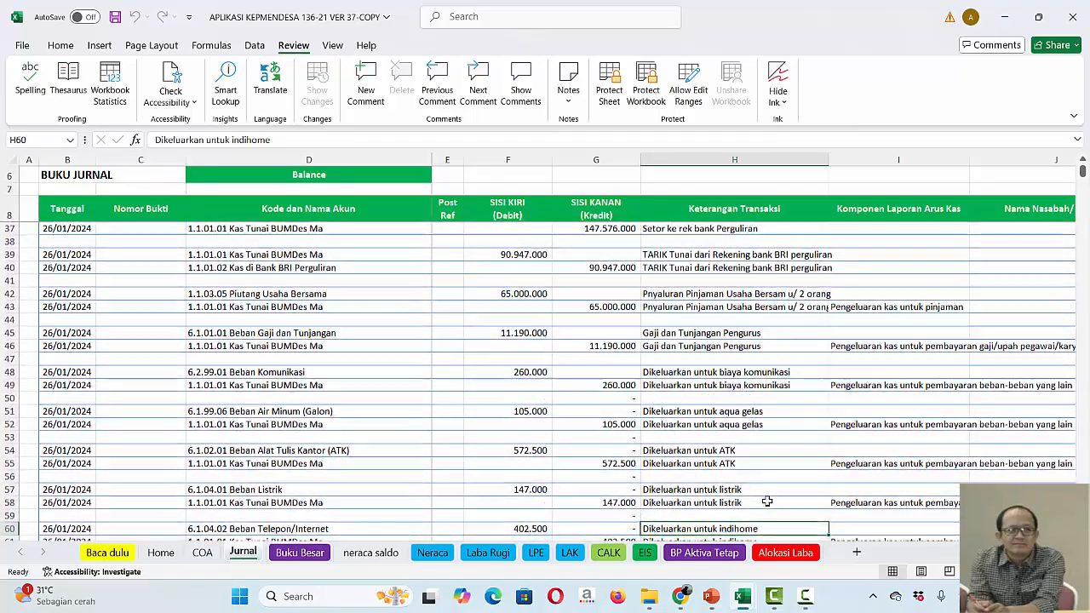
pyautogui.press('Down')
pyautogui.press('Down')
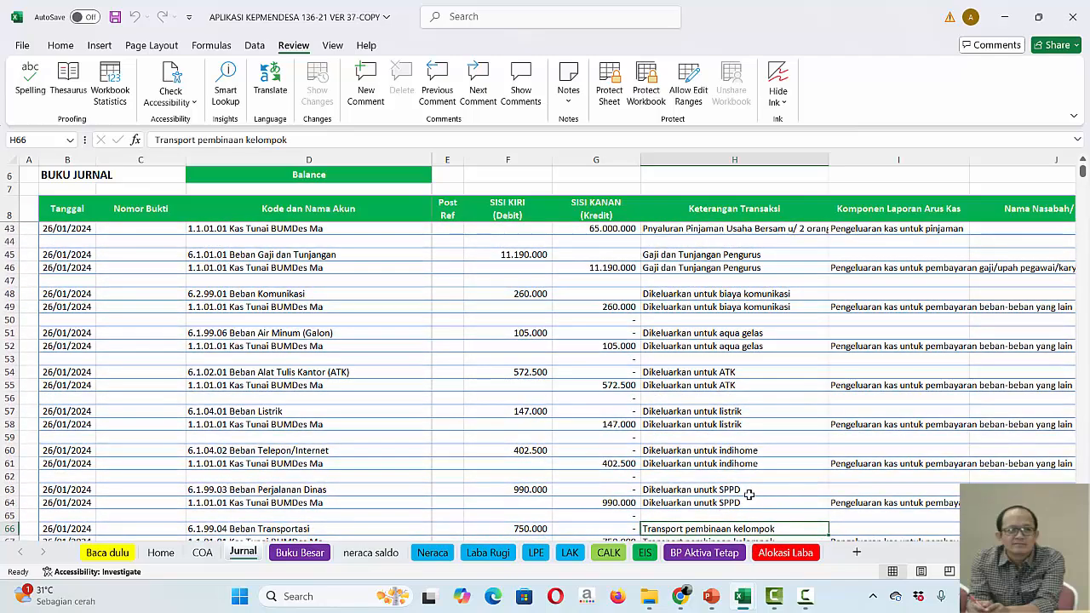
pyautogui.press('Down')
pyautogui.press('Down')
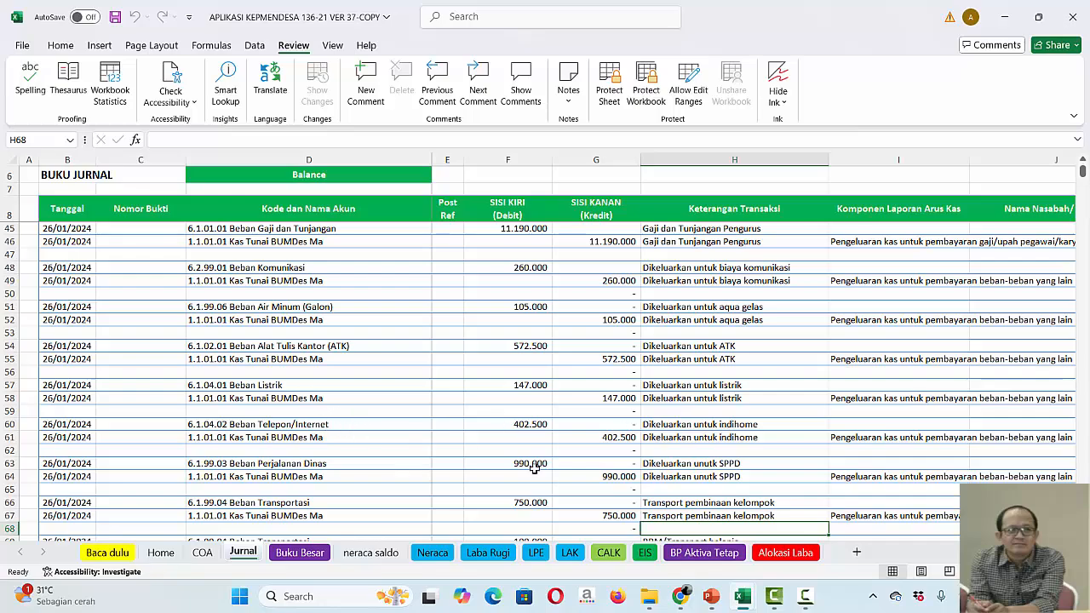
pyautogui.press('Down')
pyautogui.press('Down')
pyautogui.press('Down')
pyautogui.press('Down')
pyautogui.press('Down')
pyautogui.press('Down')
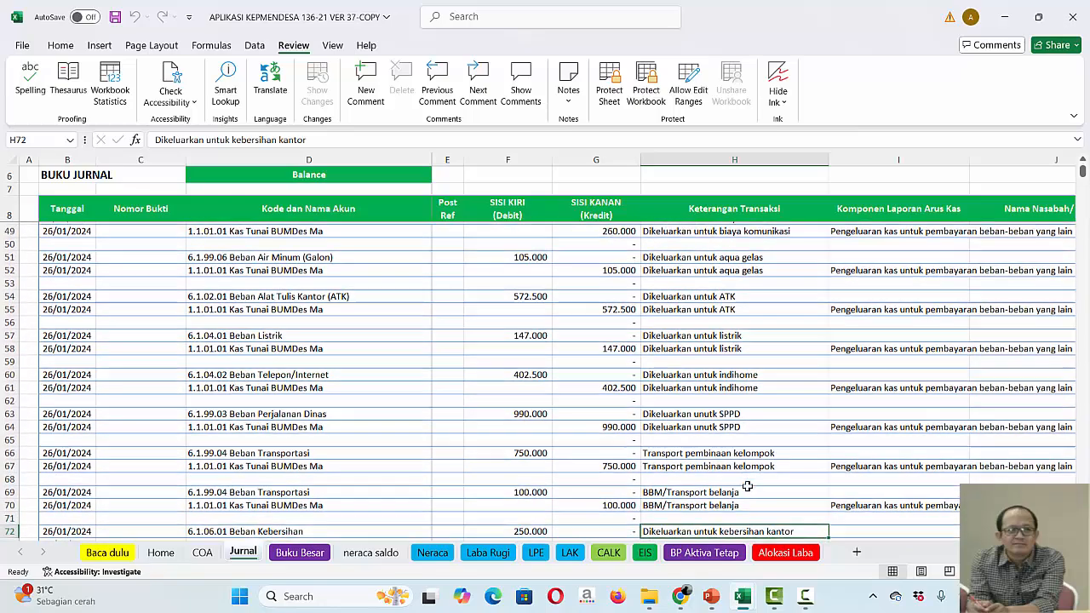
pyautogui.press('Down')
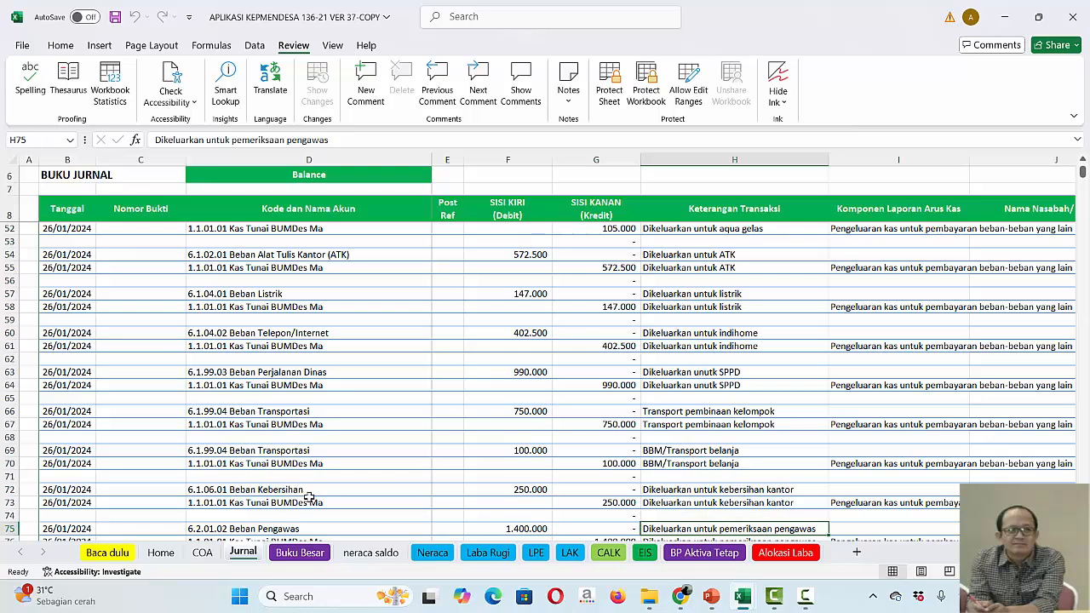
# Review the remaining Jurnal expense entries for water pump repair, Honor KPMD and biaya pra LPJ, with their accounts and cash flow components
pyautogui.click(714, 538)
pyautogui.scroll(-2, 713, 537)
pyautogui.click(713, 534)
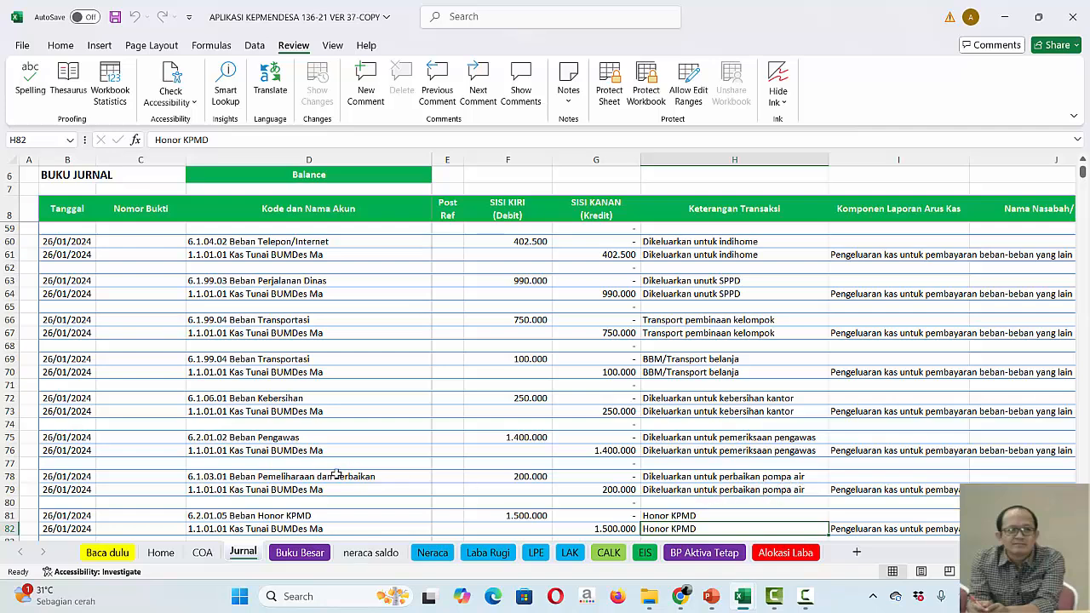
pyautogui.click(791, 515)
pyautogui.press('Down')
pyautogui.press('Down')
pyautogui.press('Down')
pyautogui.press('Down')
pyautogui.press('Down')
pyautogui.press('Down')
pyautogui.press('Down')
pyautogui.press('Down')
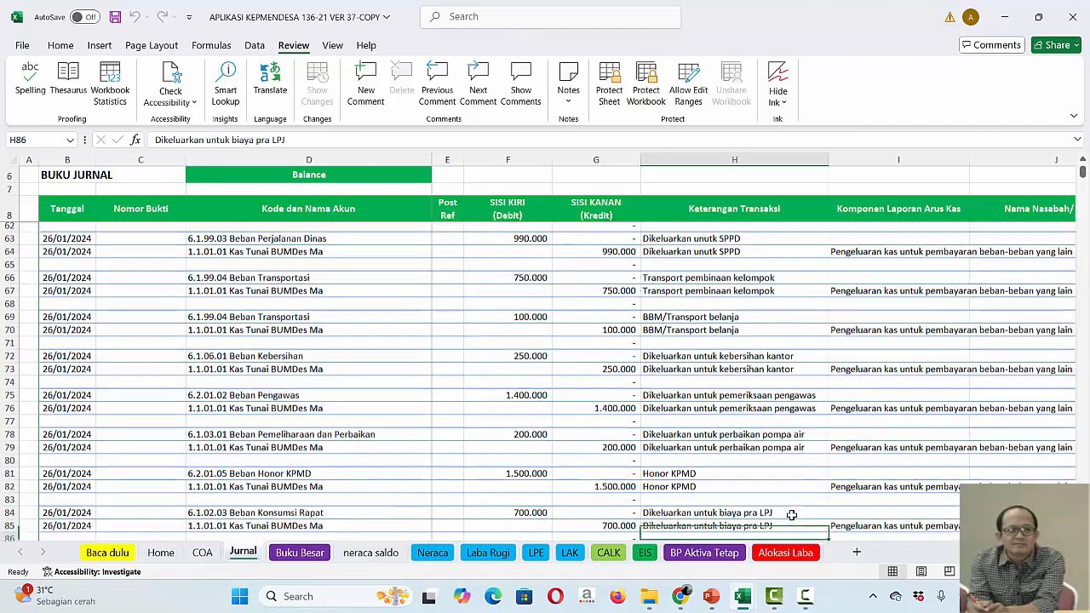
pyautogui.press('Down')
pyautogui.press('Down')
pyautogui.press('Down')
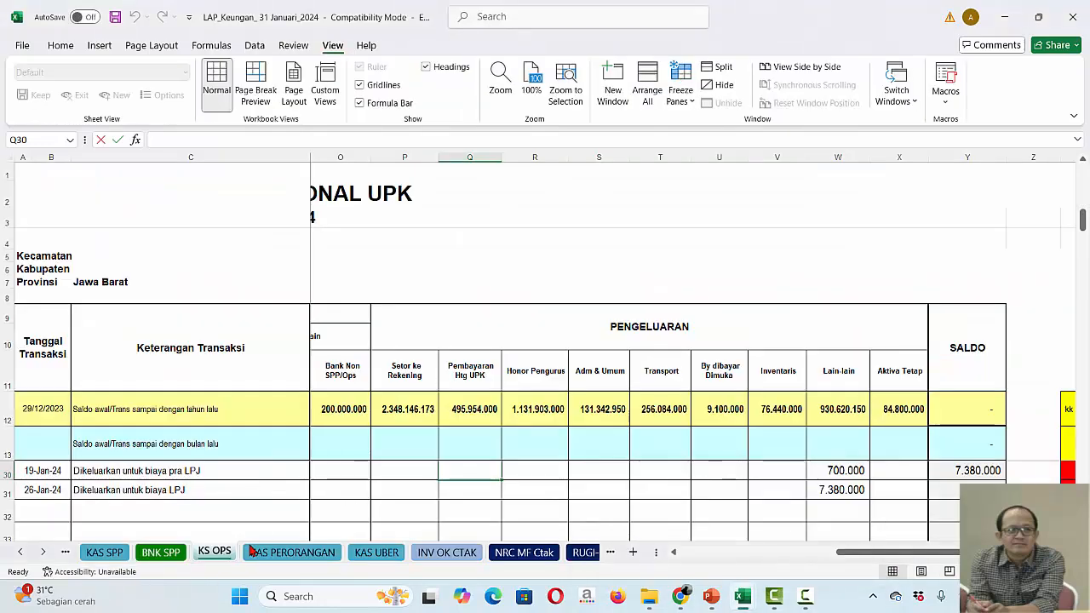
# Examine the January Bunga Bank, Pajak and Administrasi transactions in the BNK SPP sheet of the LAP_Keungan_ 31 Januari_2024 workbook
pyautogui.click(162, 553)
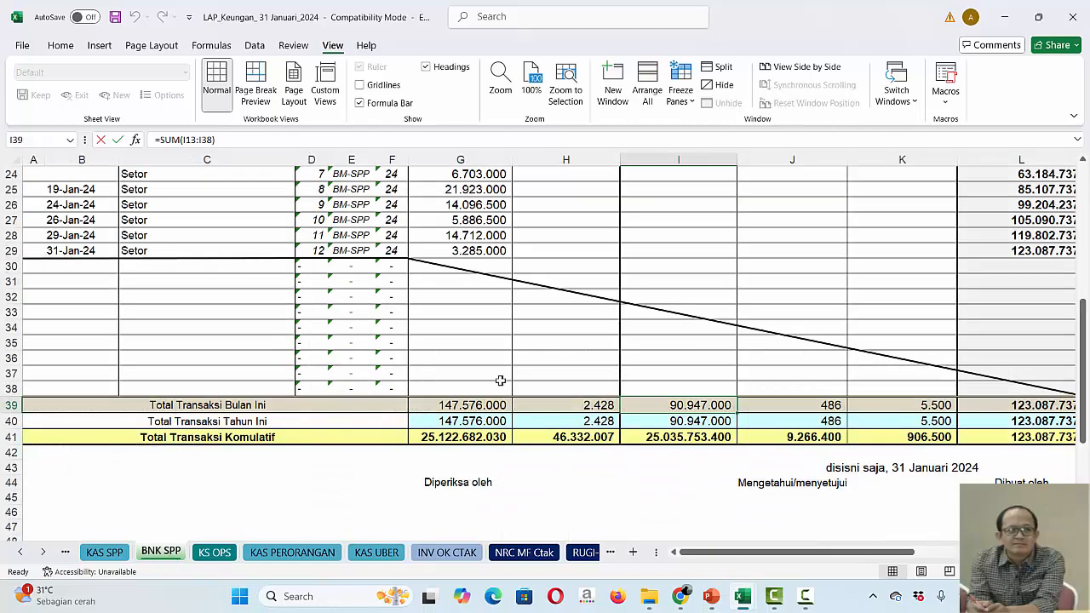
pyautogui.click(570, 340)
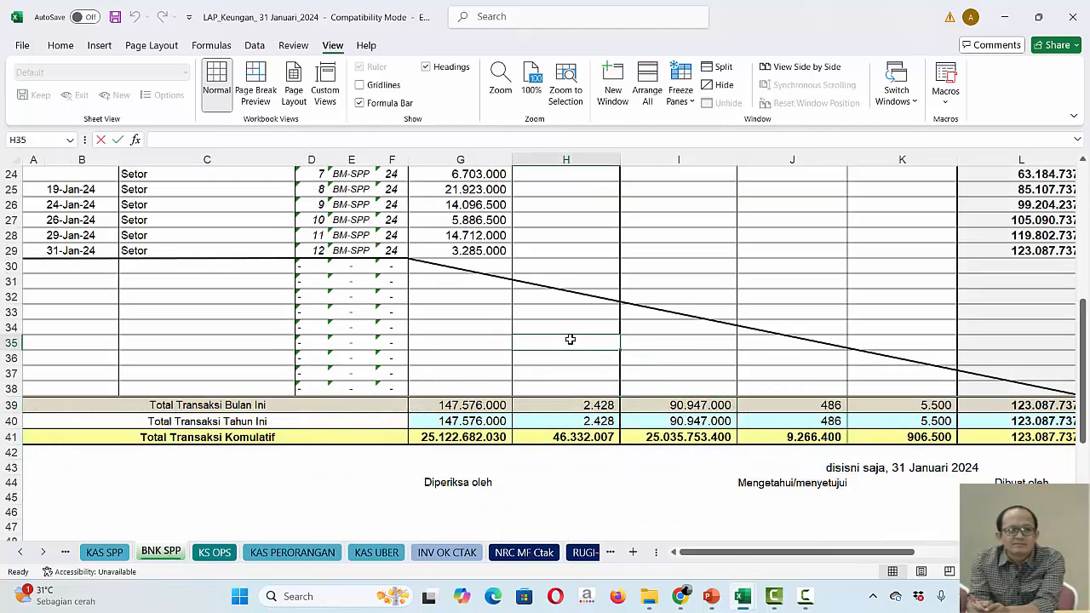
pyautogui.press('Up')
pyautogui.press('Up')
pyautogui.press('Up')
pyautogui.press('Up')
pyautogui.press('Up')
pyautogui.press('Up')
pyautogui.press('Up')
pyautogui.press('Up')
pyautogui.press('Up')
pyautogui.press('Up')
pyautogui.press('Up')
pyautogui.press('Up')
pyautogui.press('Up')
pyautogui.press('Up')
pyautogui.press('Up')
pyautogui.press('Up')
pyautogui.press('Up')
pyautogui.press('Up')
pyautogui.press('Up')
pyautogui.press('Up')
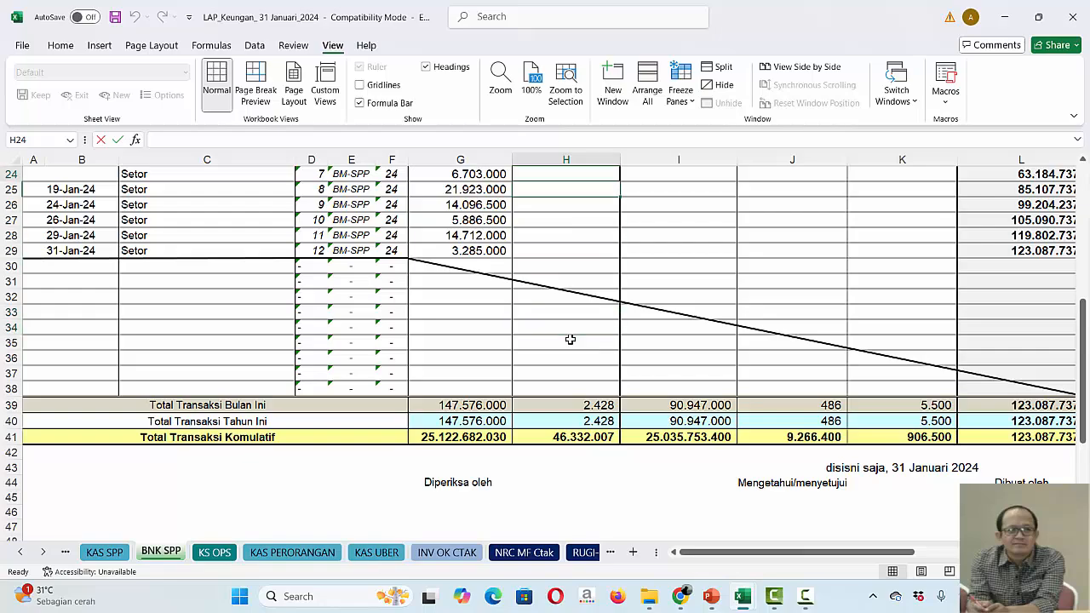
pyautogui.press('Up')
pyautogui.press('Up')
pyautogui.press('Up')
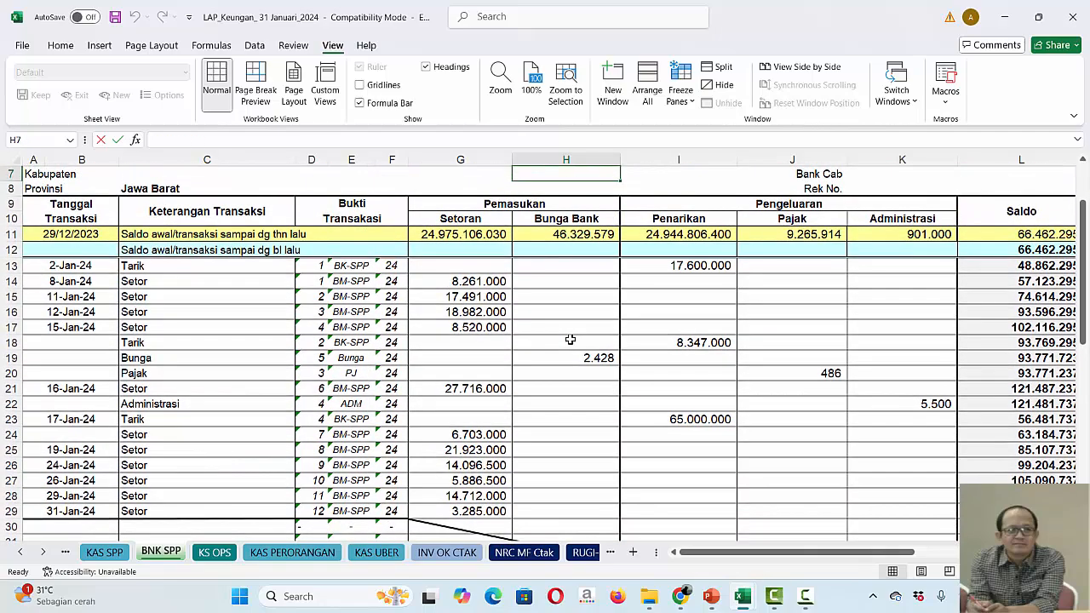
pyautogui.click(588, 222)
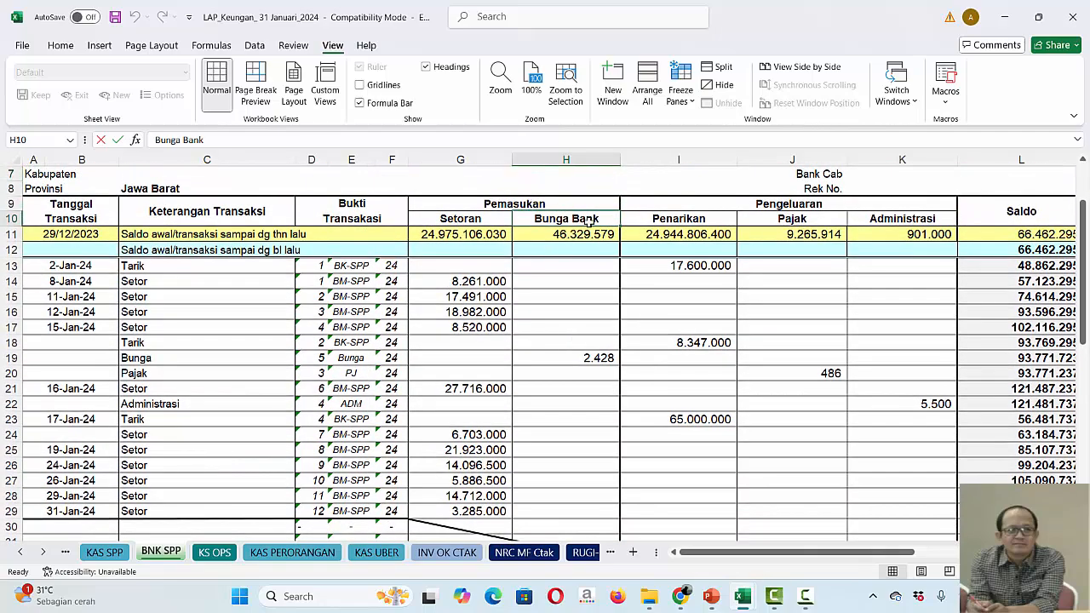
pyautogui.click(802, 219)
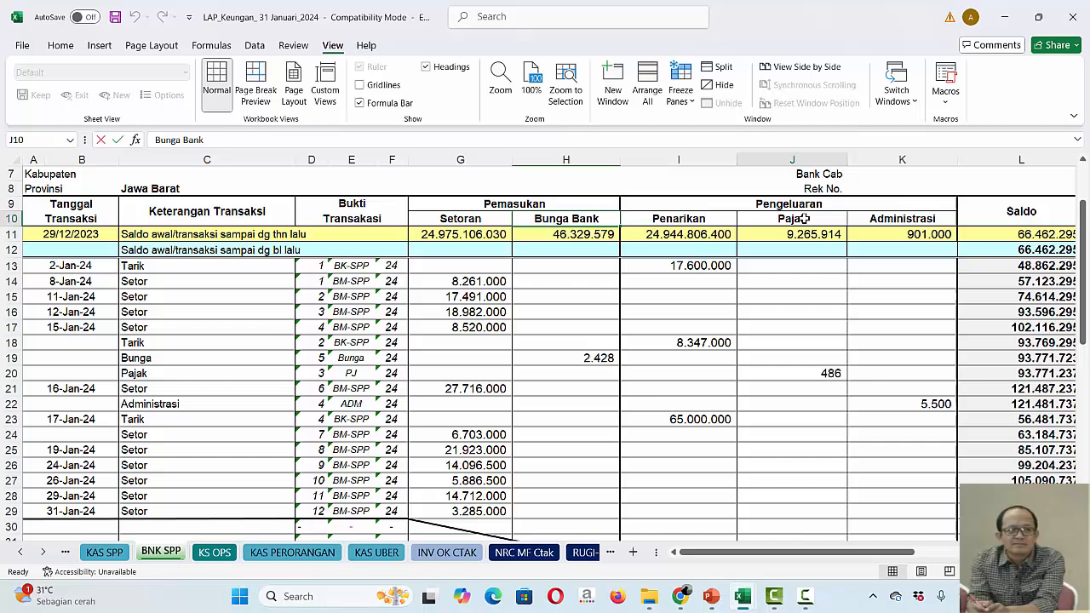
pyautogui.click(902, 223)
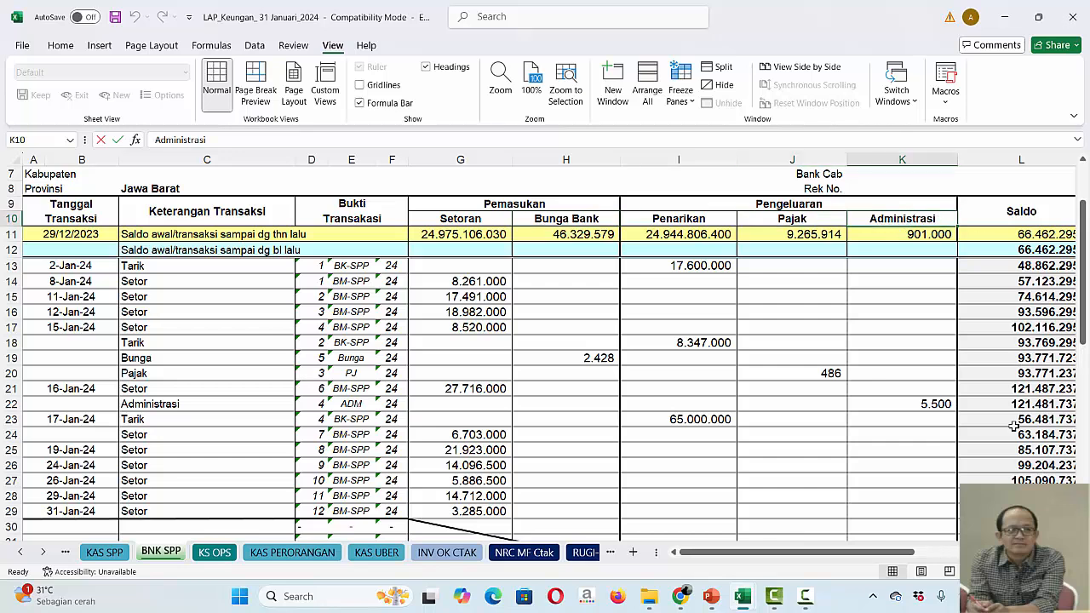